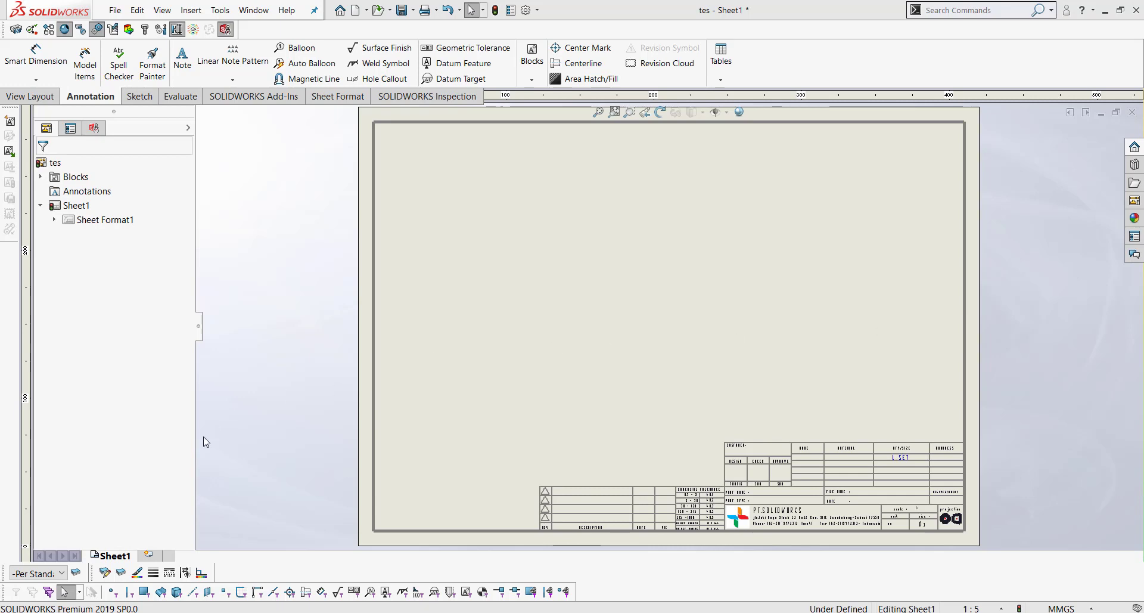
Step: Open the layer settings and review the FORMAT, SLD-0, DIMENSI, CENTER and ARSIR layers
click(76, 572)
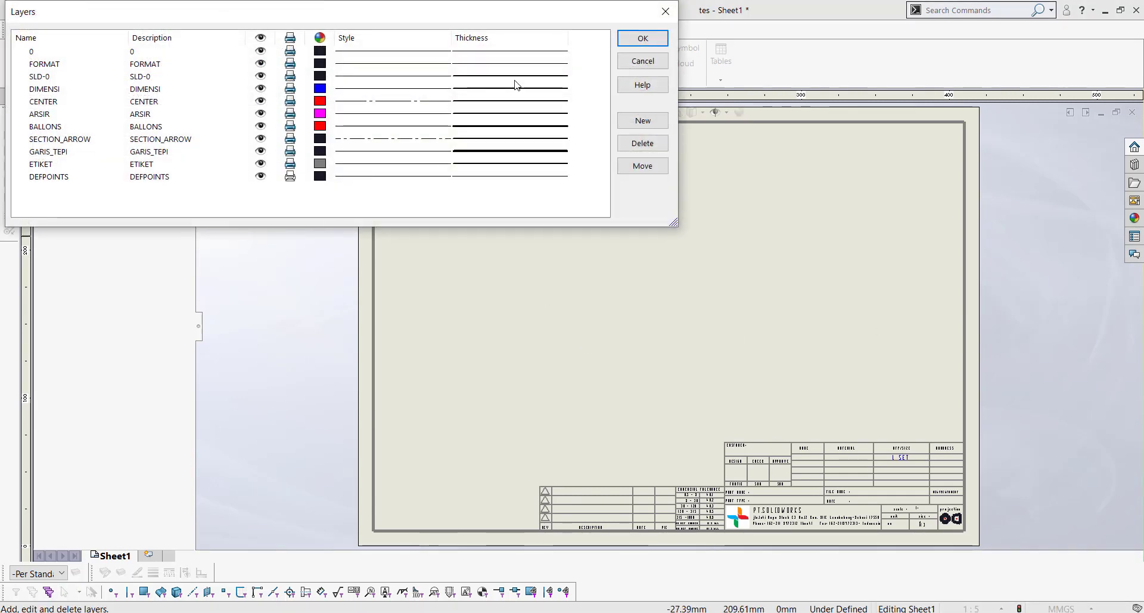
click(59, 64)
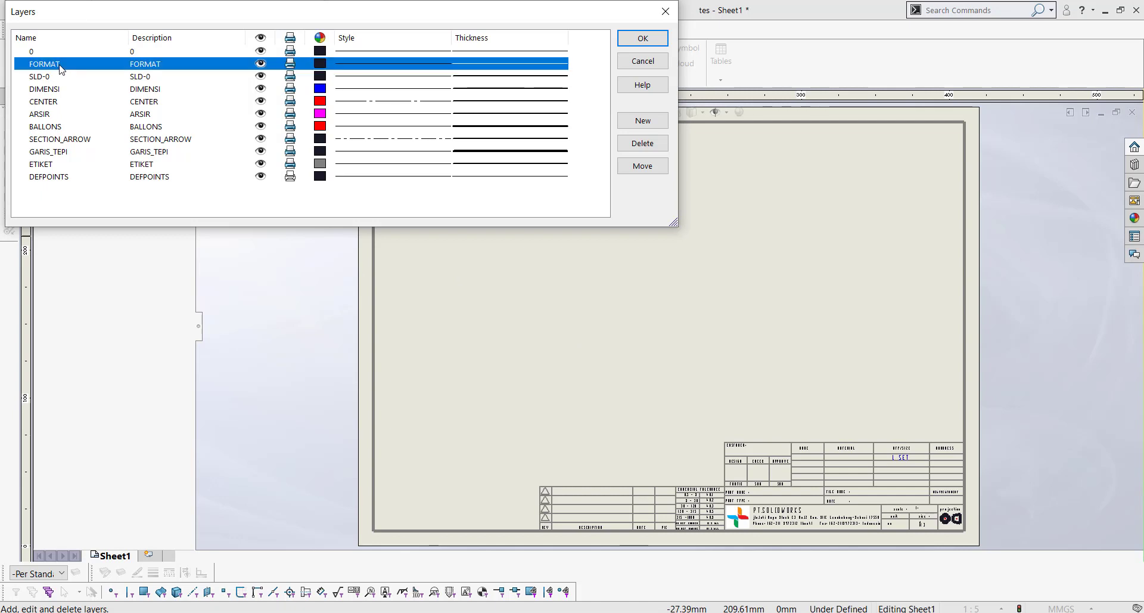
click(56, 77)
click(55, 89)
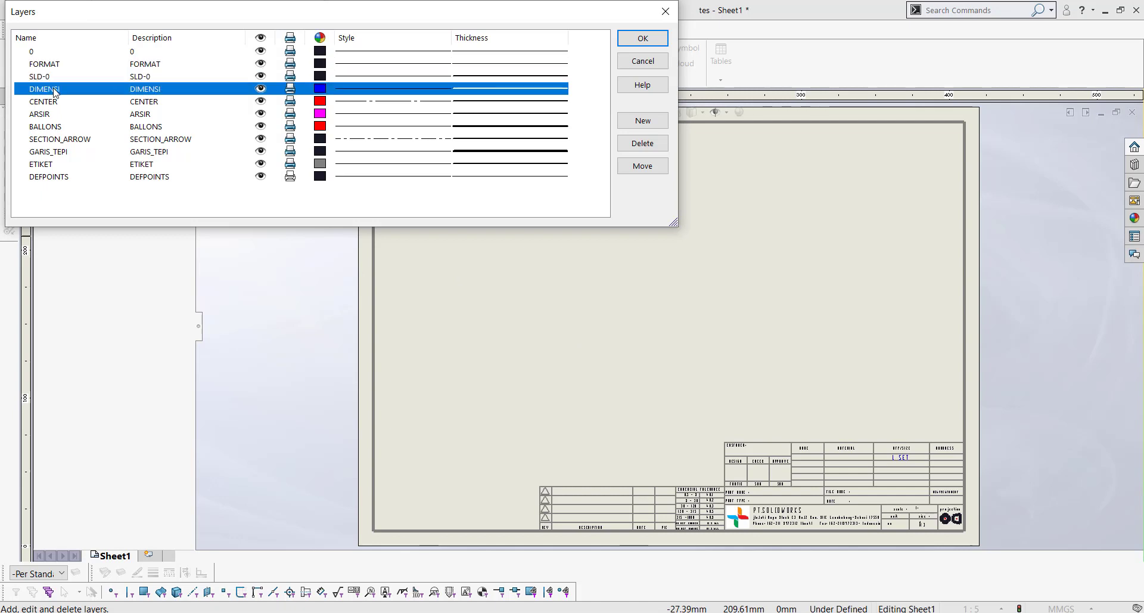
click(53, 102)
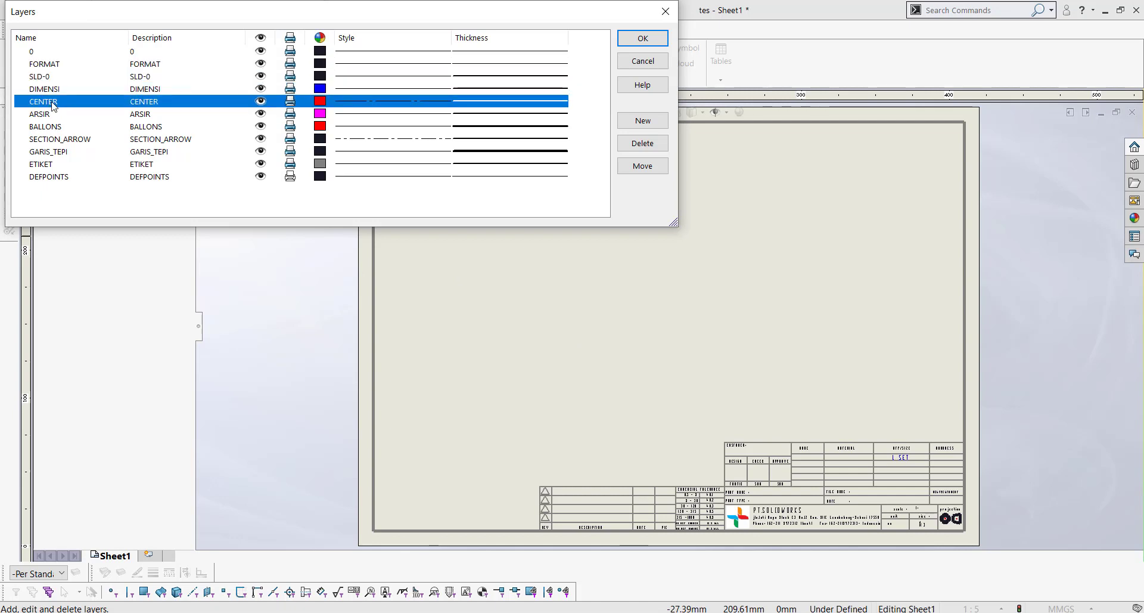
click(49, 118)
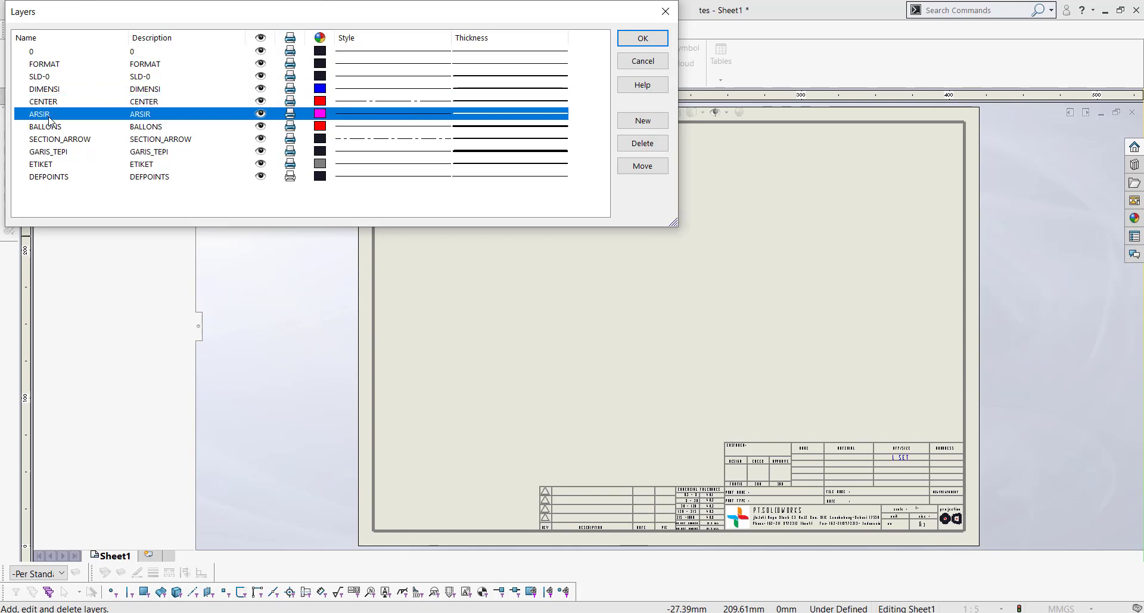
Step: Change the BALLONS layer's color to light violet-blue and accept the layer settings
click(51, 129)
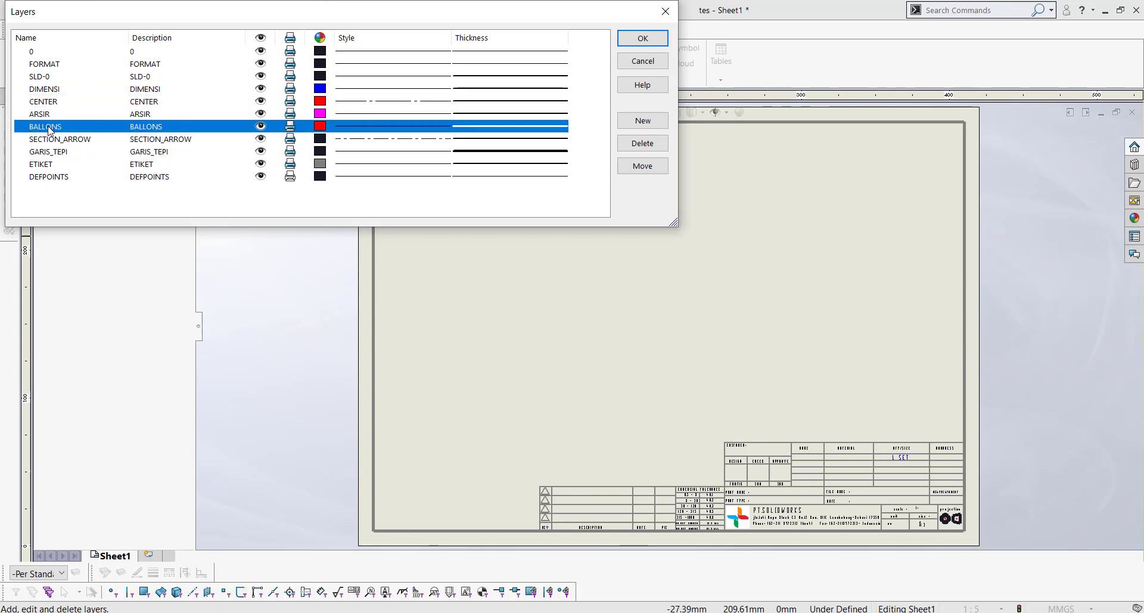
click(320, 127)
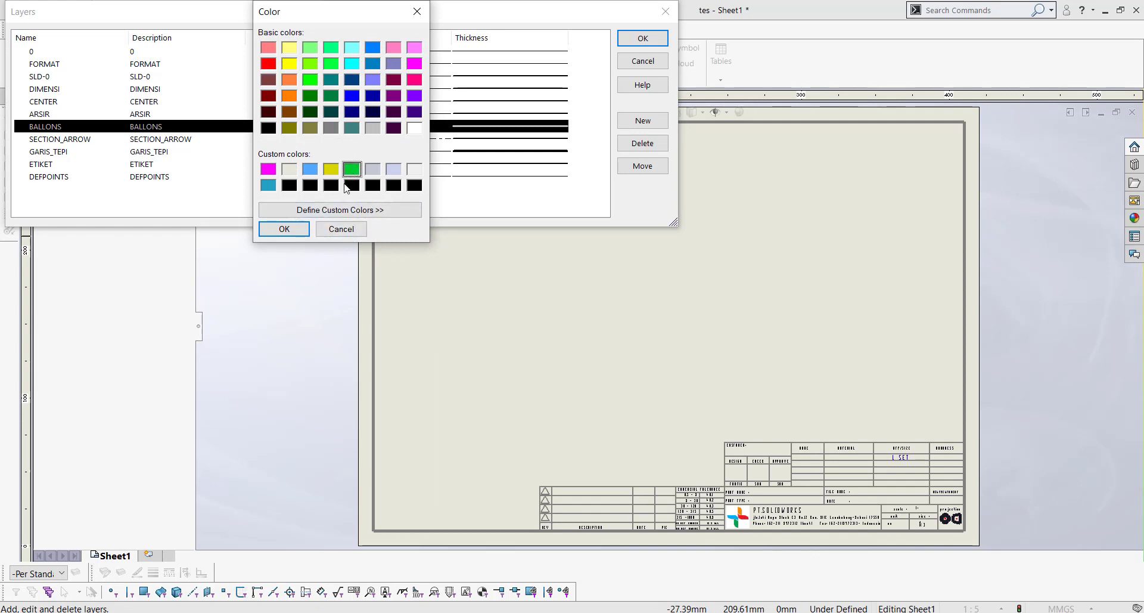
click(268, 184)
click(372, 81)
click(292, 233)
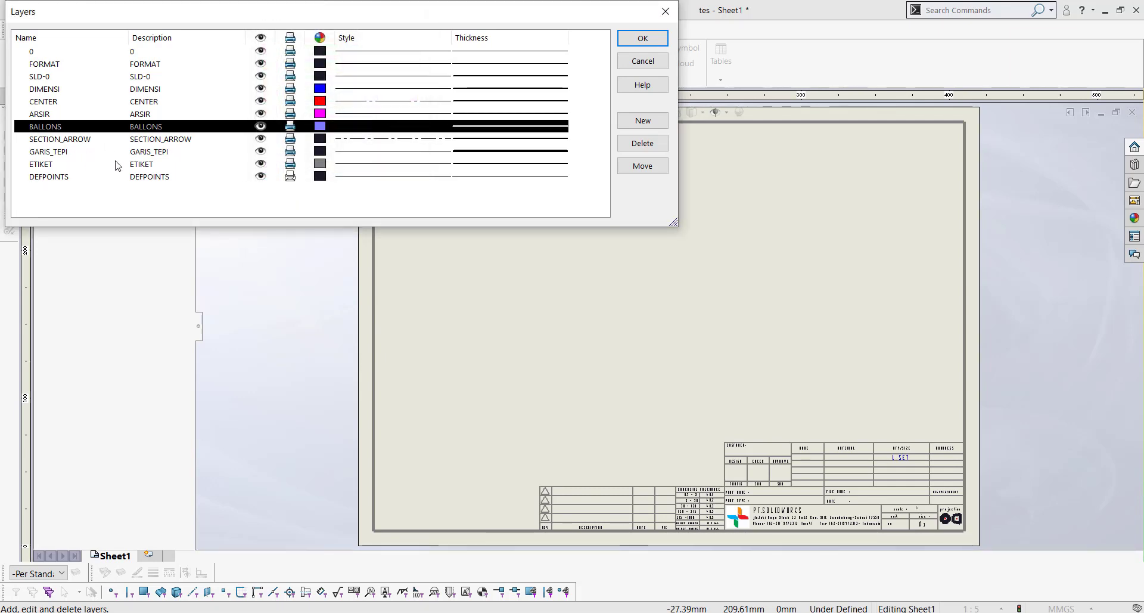
click(64, 164)
click(62, 154)
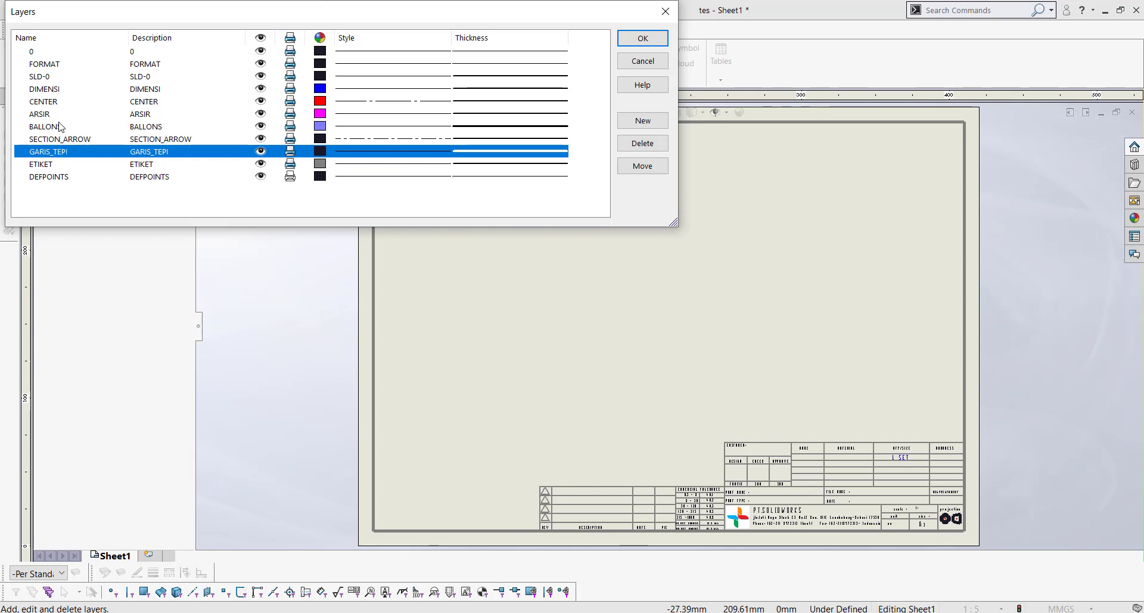
click(179, 89)
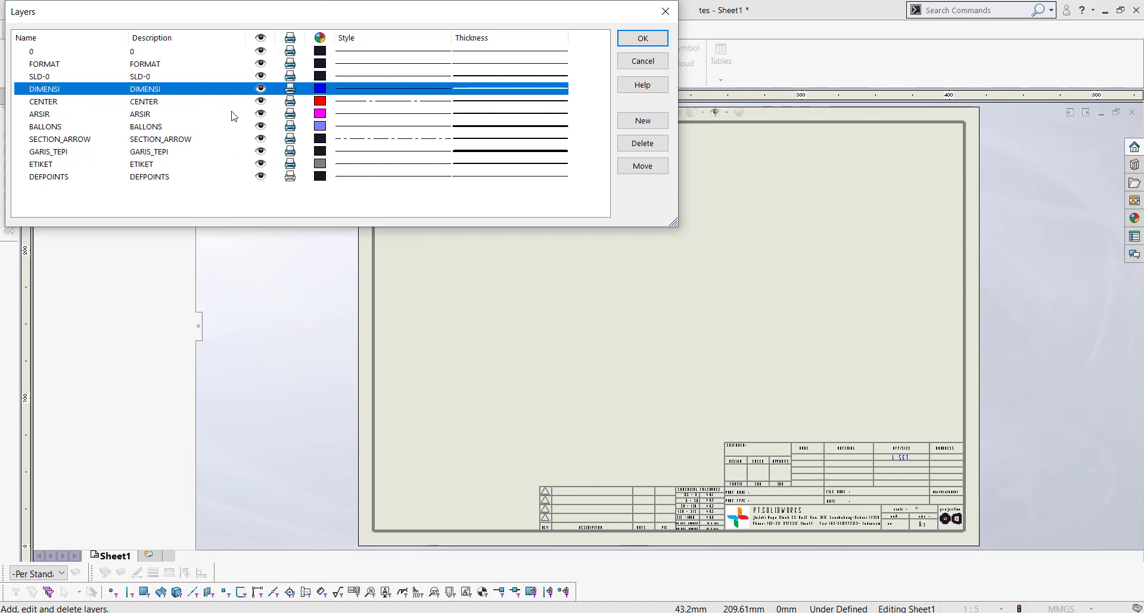
click(644, 34)
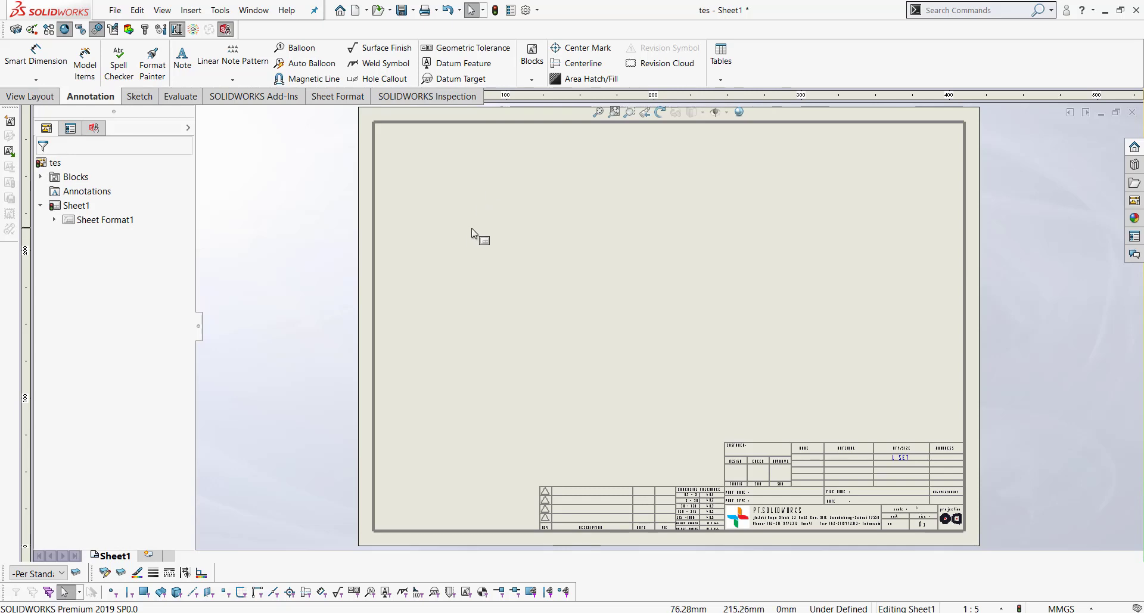
click(43, 573)
click(36, 576)
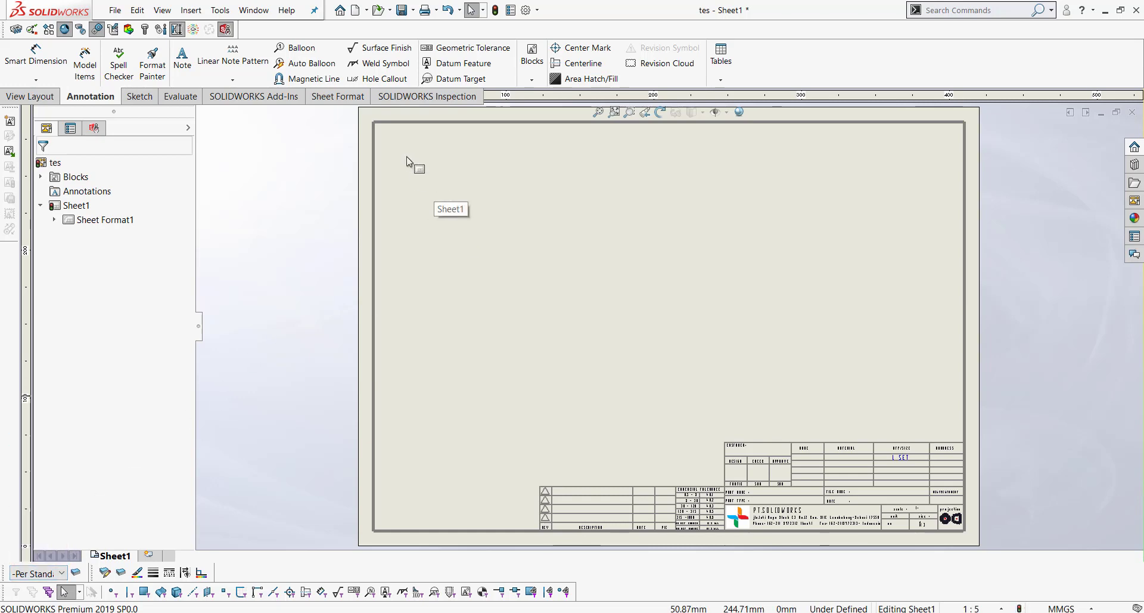
click(266, 12)
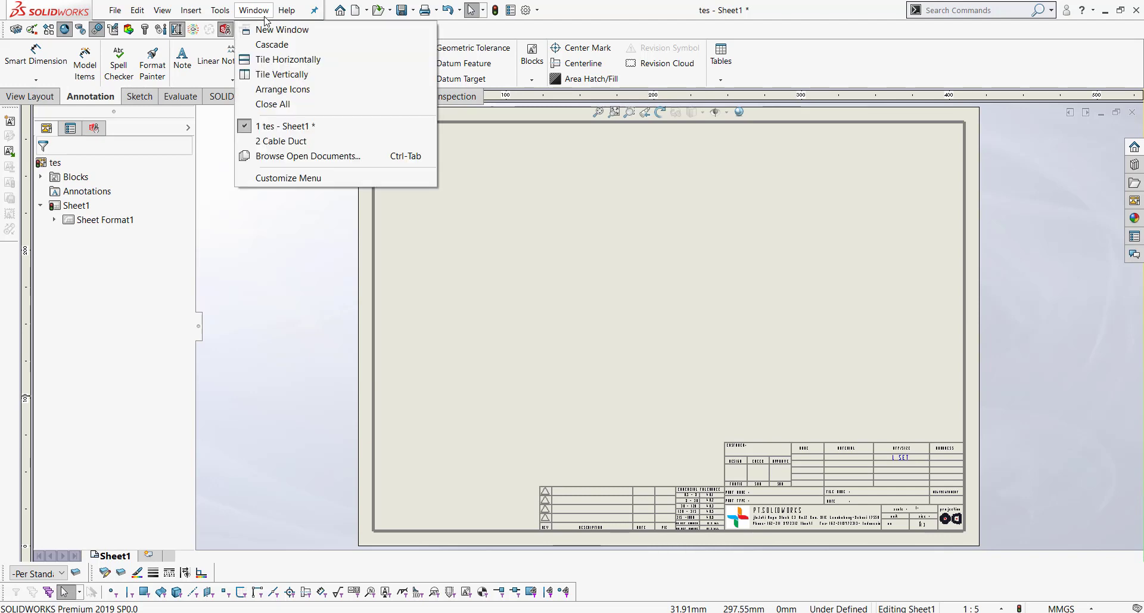
click(256, 126)
Step: Insert an isometric model view of the Cable Duct part in the left half of the sheet
click(191, 10)
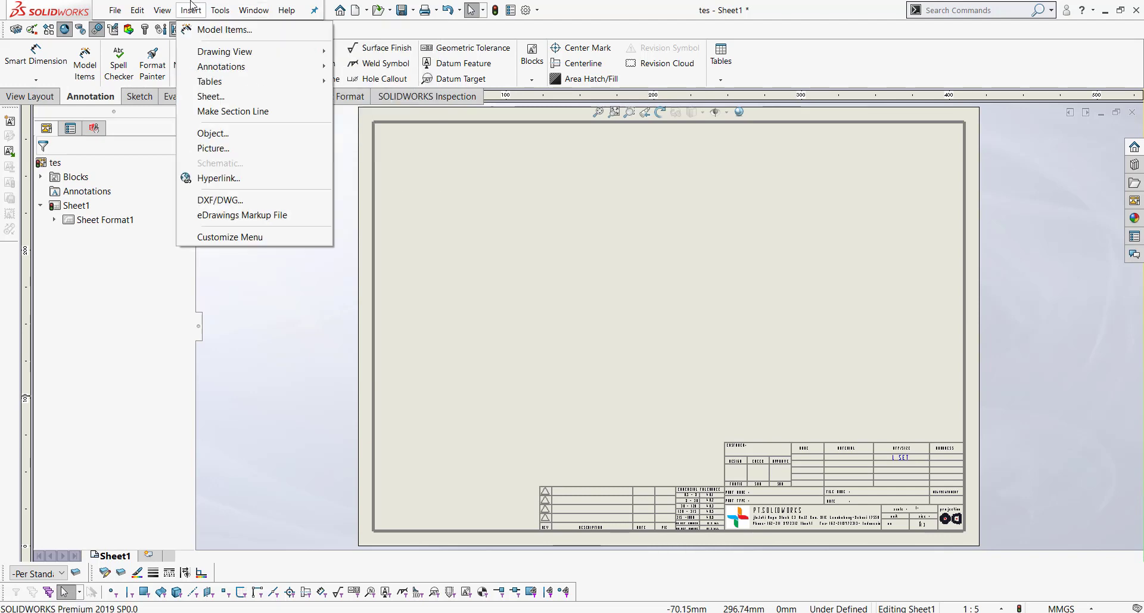
mouse_move(250, 51)
click(364, 52)
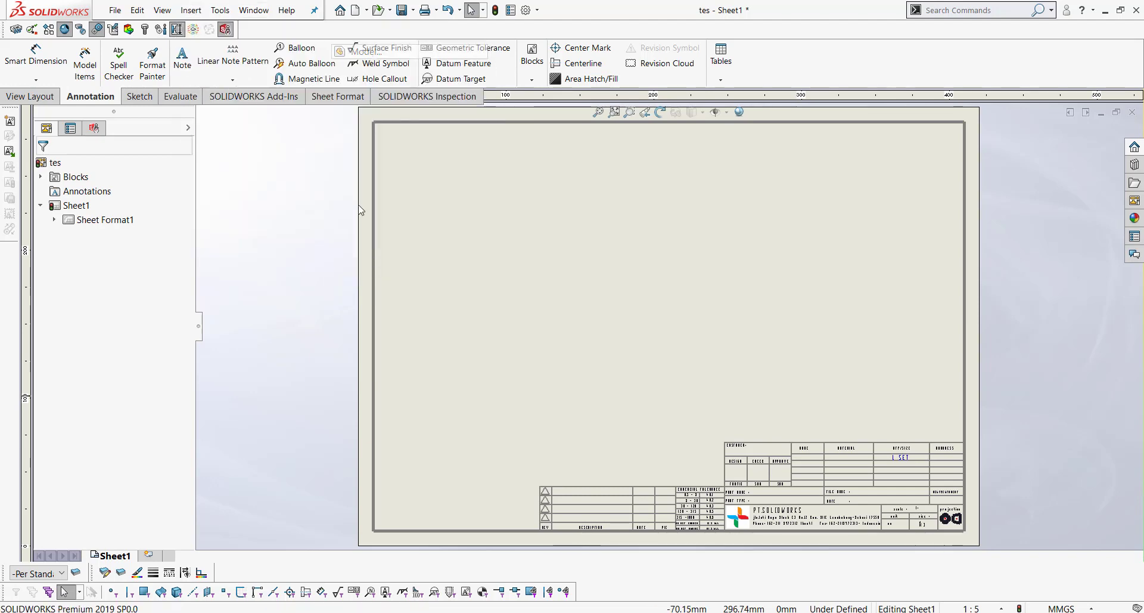
double_click(145, 274)
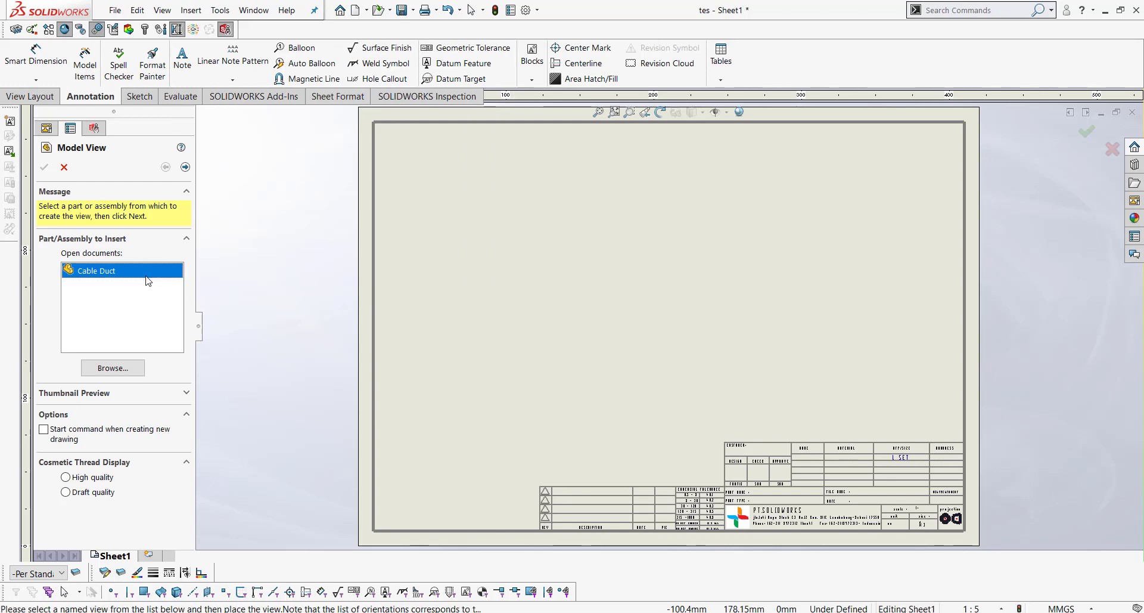
click(548, 334)
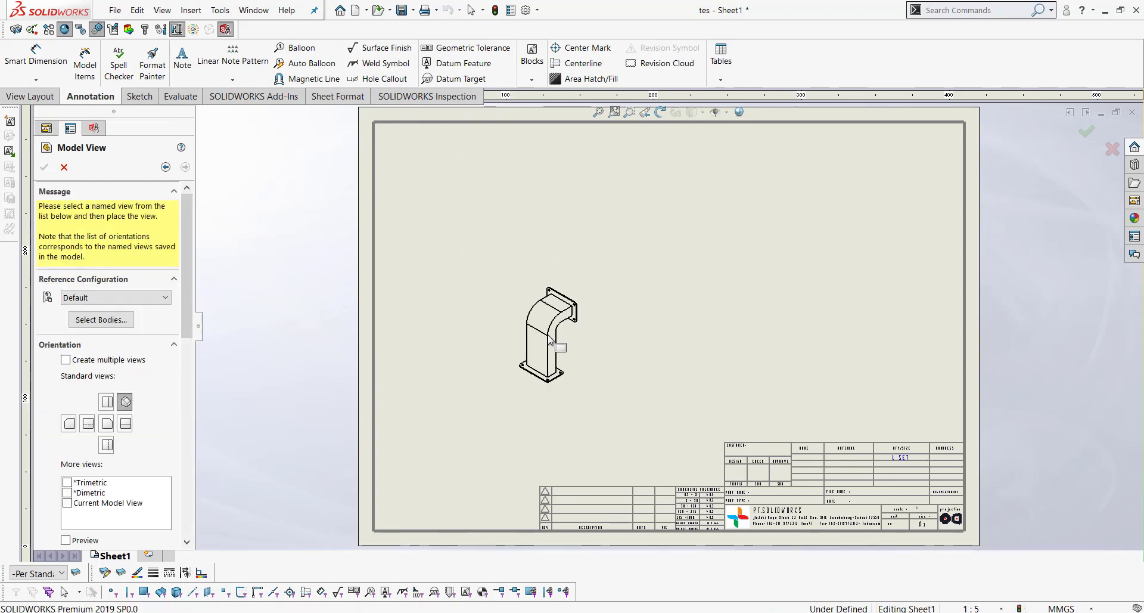
click(43, 167)
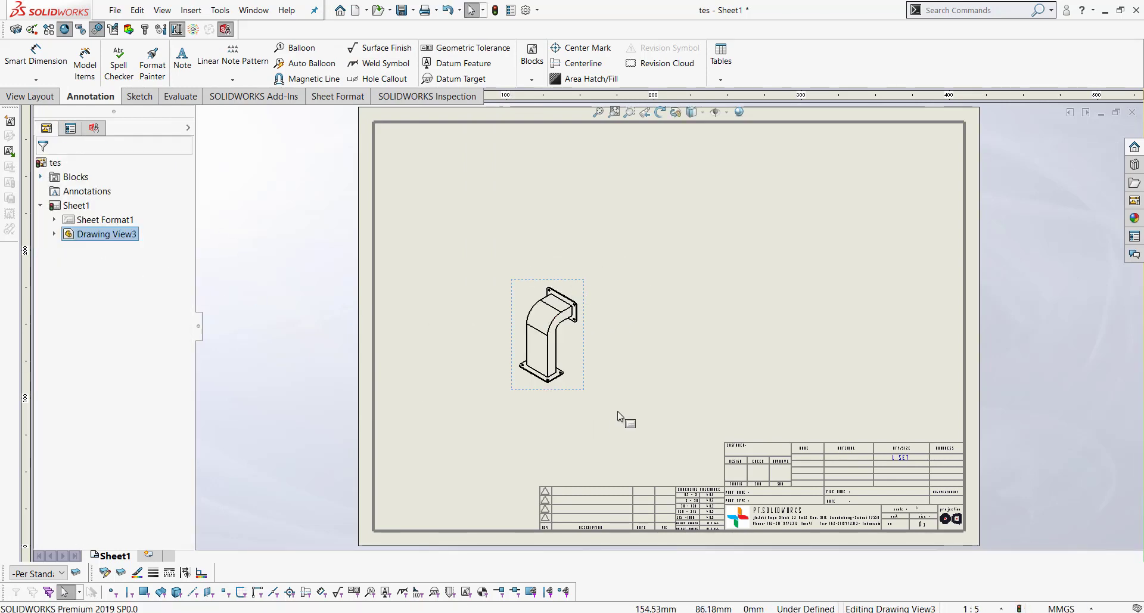
Step: Change the Cable Duct drawing view's orientation to the standard Right view
click(565, 359)
click(107, 319)
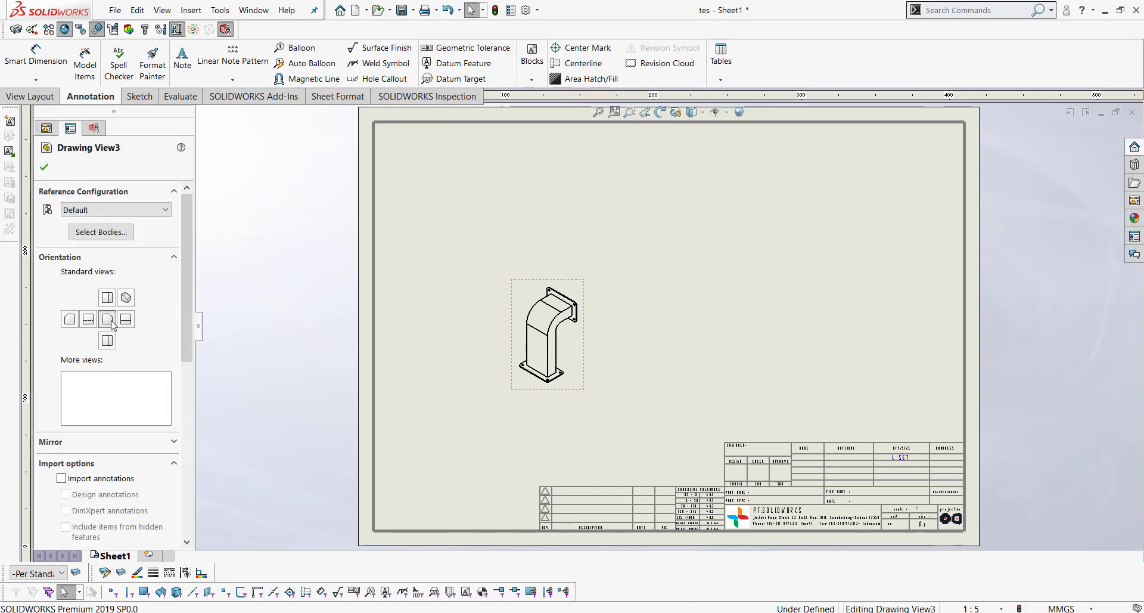
click(125, 319)
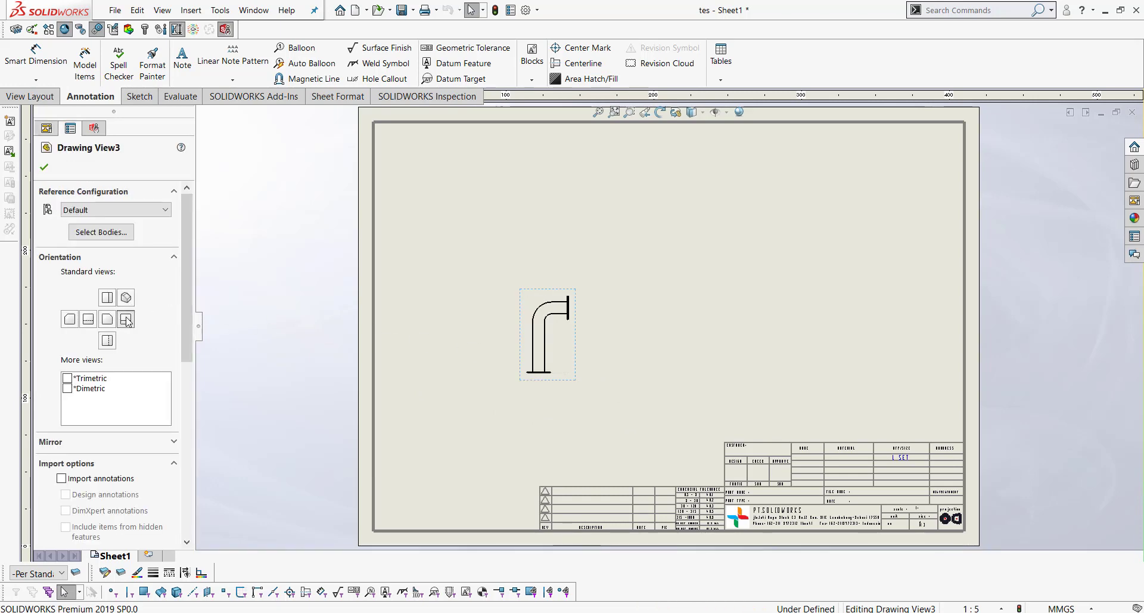
click(44, 167)
Step: Give the Cable Duct drawing view a custom scale of 1:2
scroll(682, 328, down, 1)
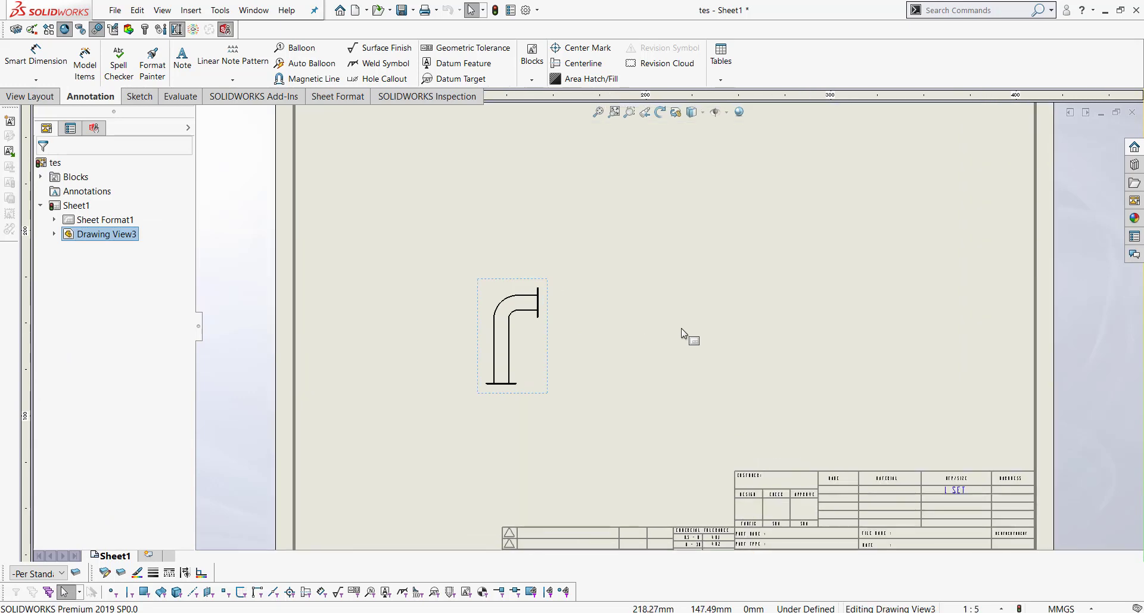
click(527, 341)
scroll(185, 329, down, 5)
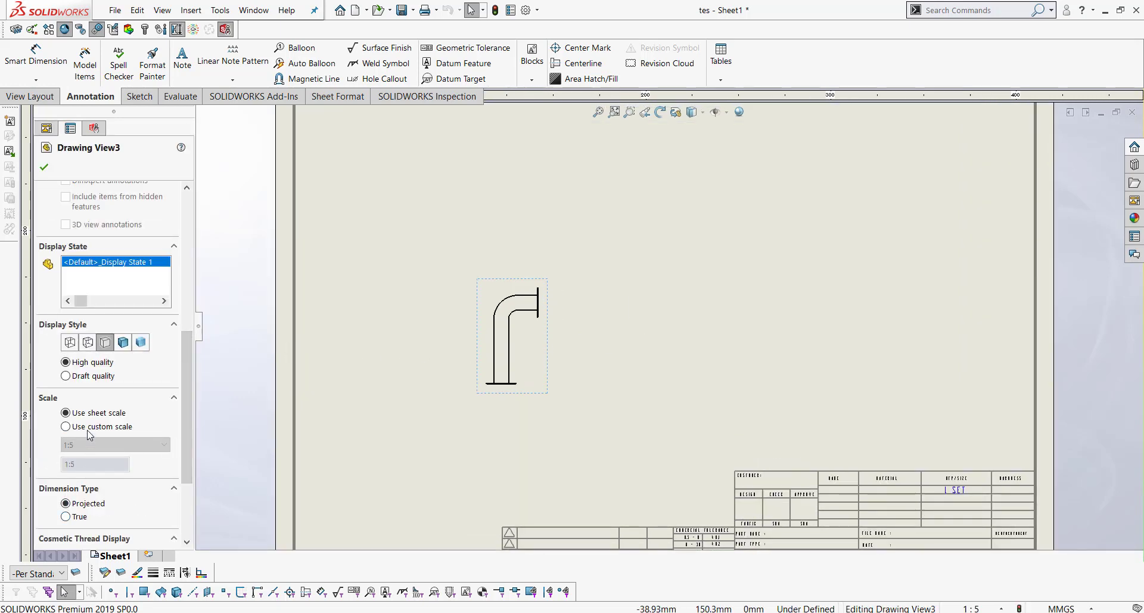
click(87, 427)
click(163, 445)
click(78, 467)
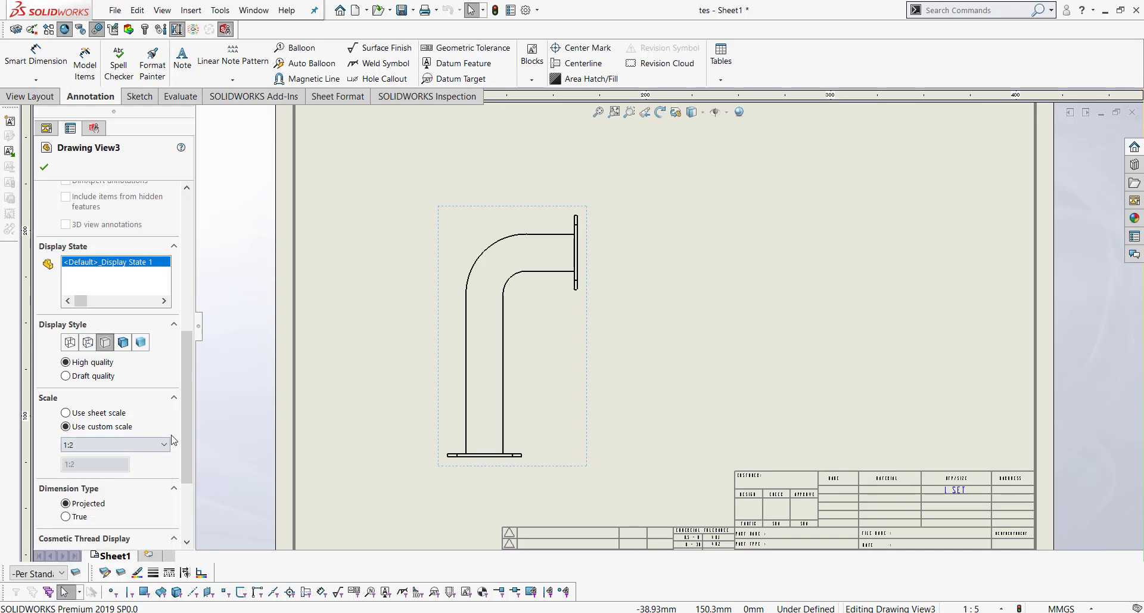
click(43, 167)
Step: Move the Cable Duct drawing view slightly up and to the right on the sheet
key(f)
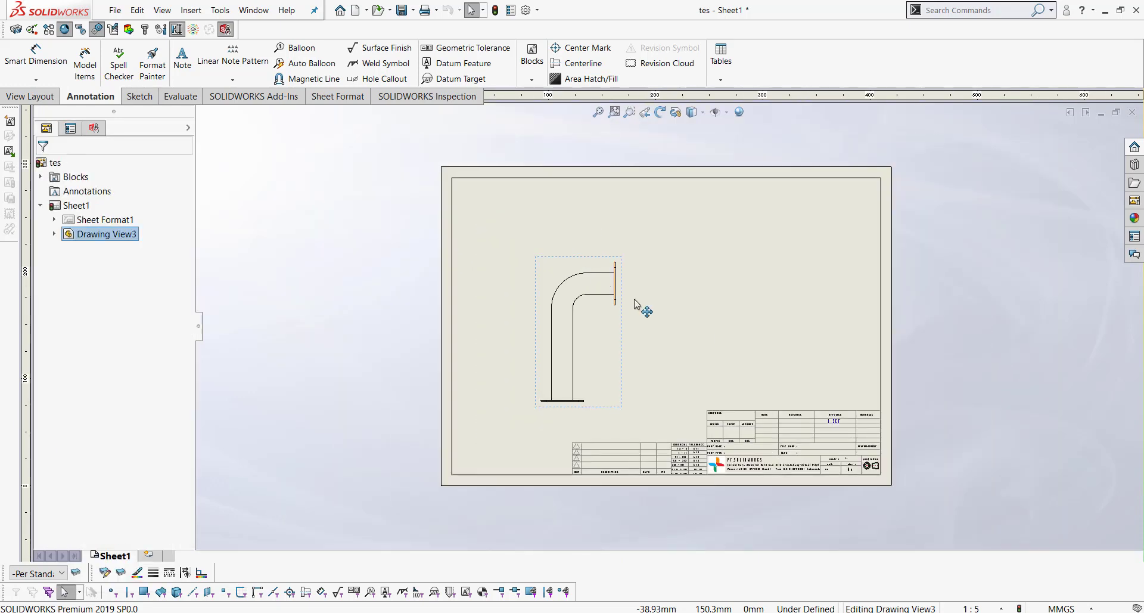
middle_drag(718, 330, 562, 337)
scroll(562, 338, down, 1)
drag(455, 343, 471, 334)
click(883, 345)
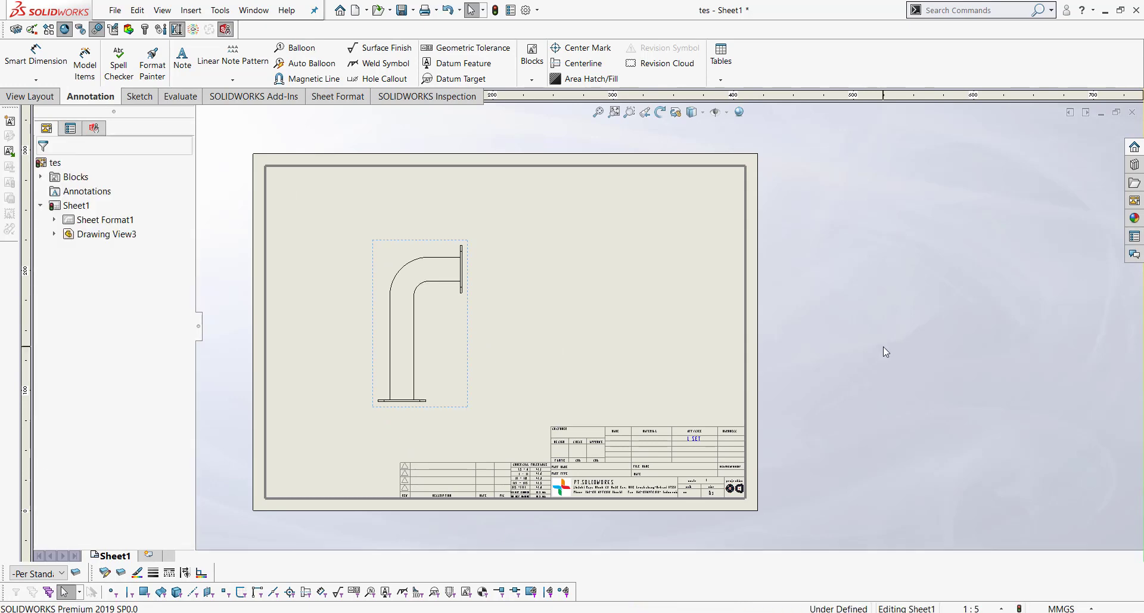
Step: Set the active drawing layer to -None-
click(63, 573)
click(63, 573)
click(63, 573)
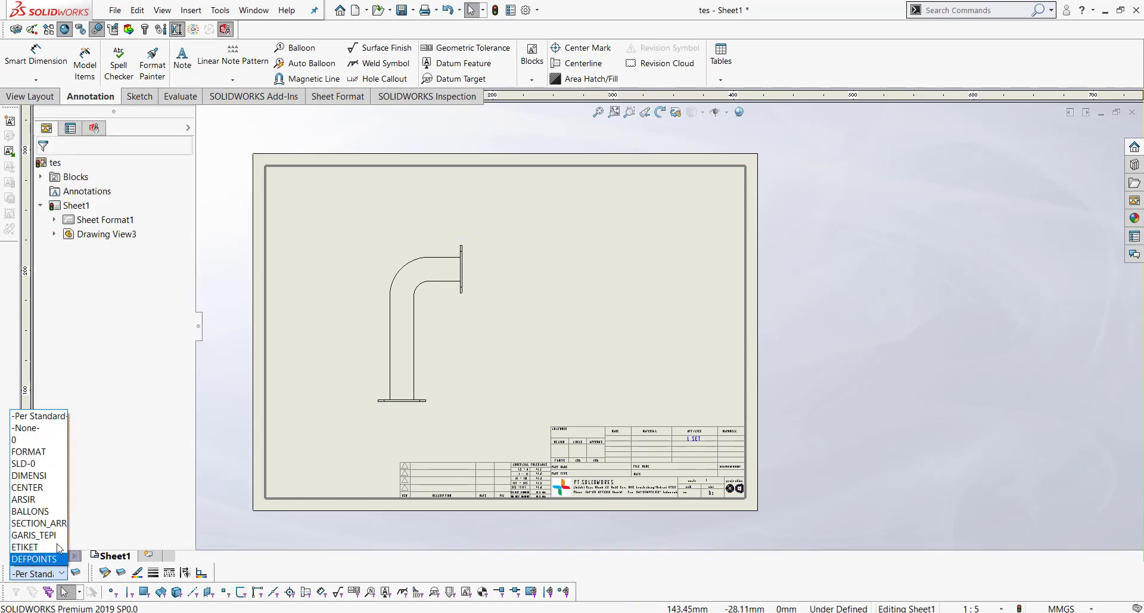
click(35, 427)
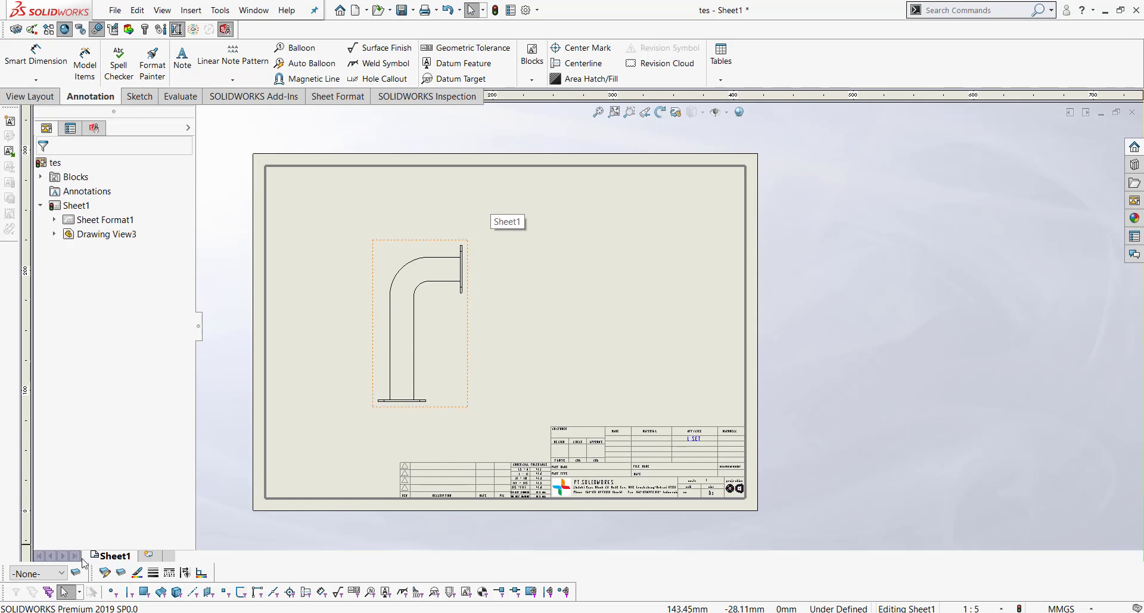
Step: Check the DIMENSI layer's color and line settings in the layer list, leaving them as they are
click(73, 573)
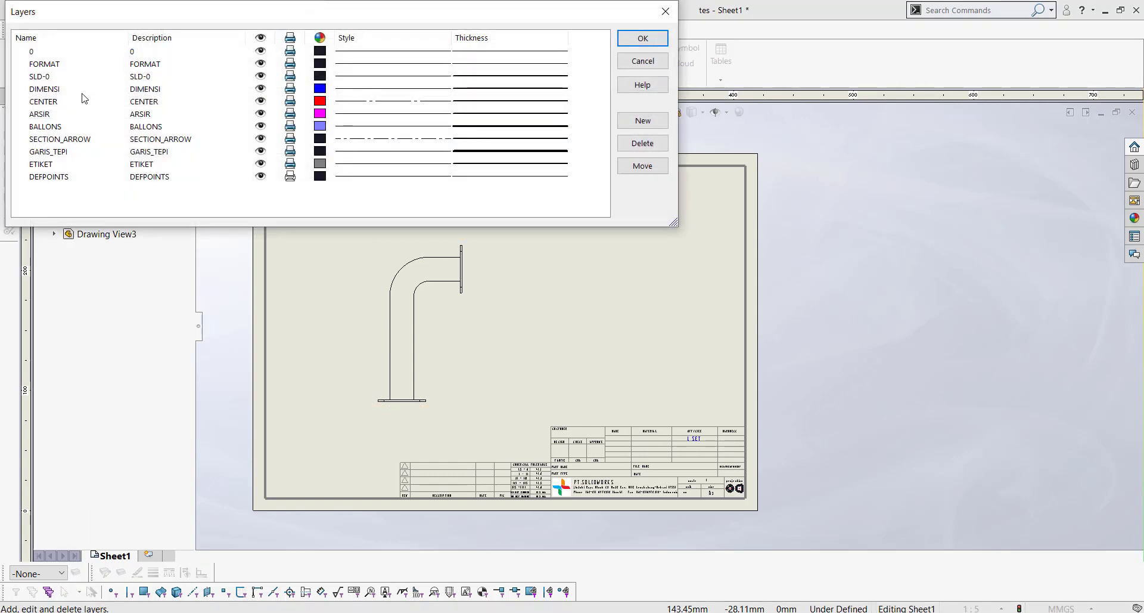
click(82, 93)
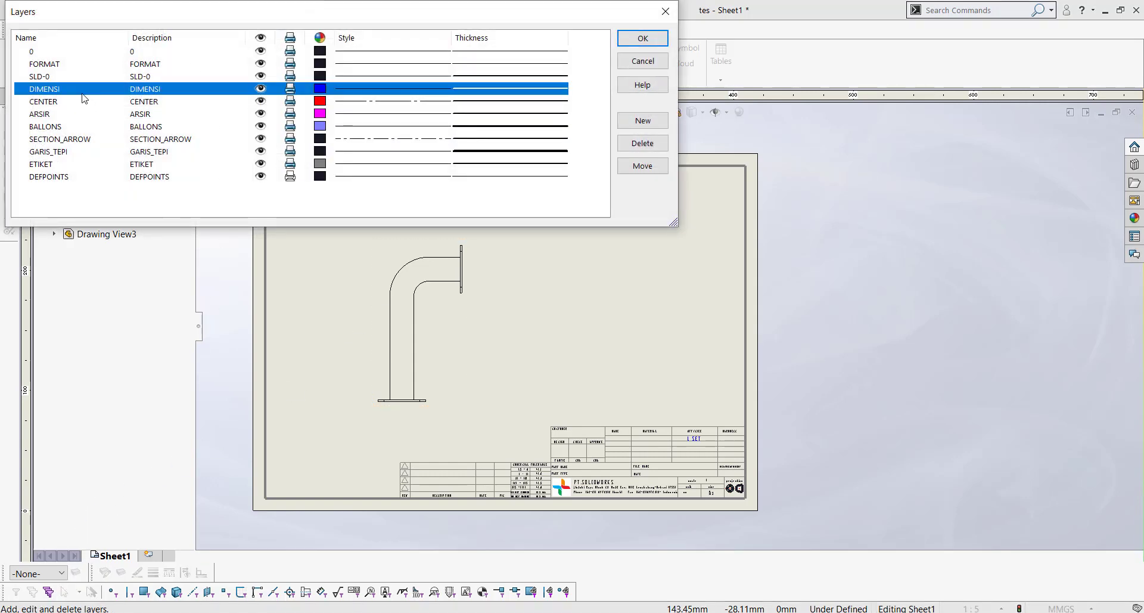
click(665, 11)
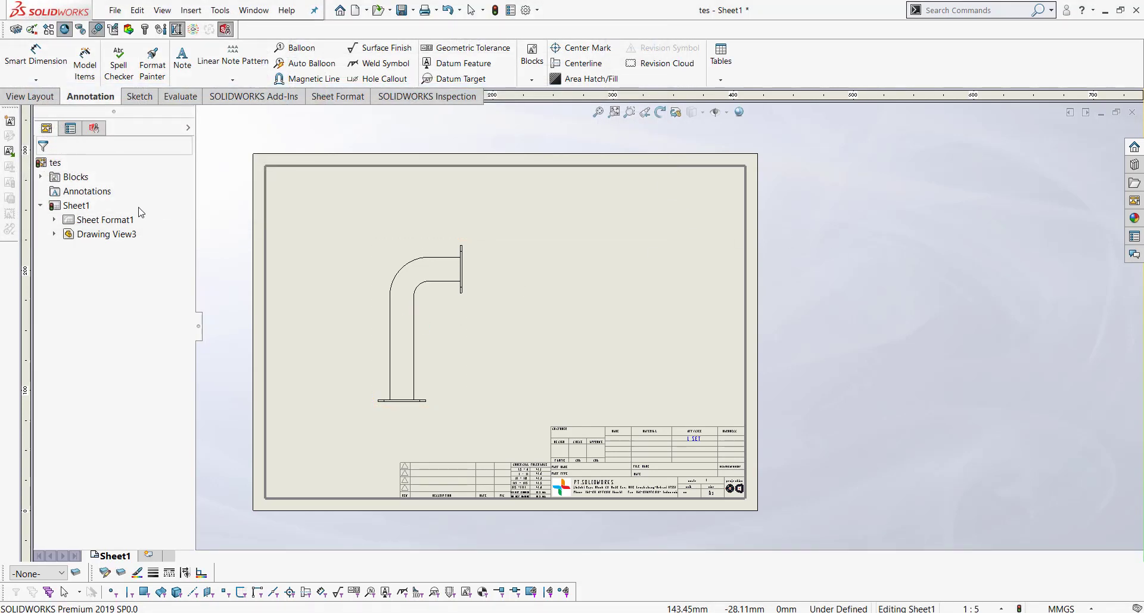
Step: Dimension the height of the duct's upper-right flange and the width of its bottom flange with Smart Dimension
click(36, 56)
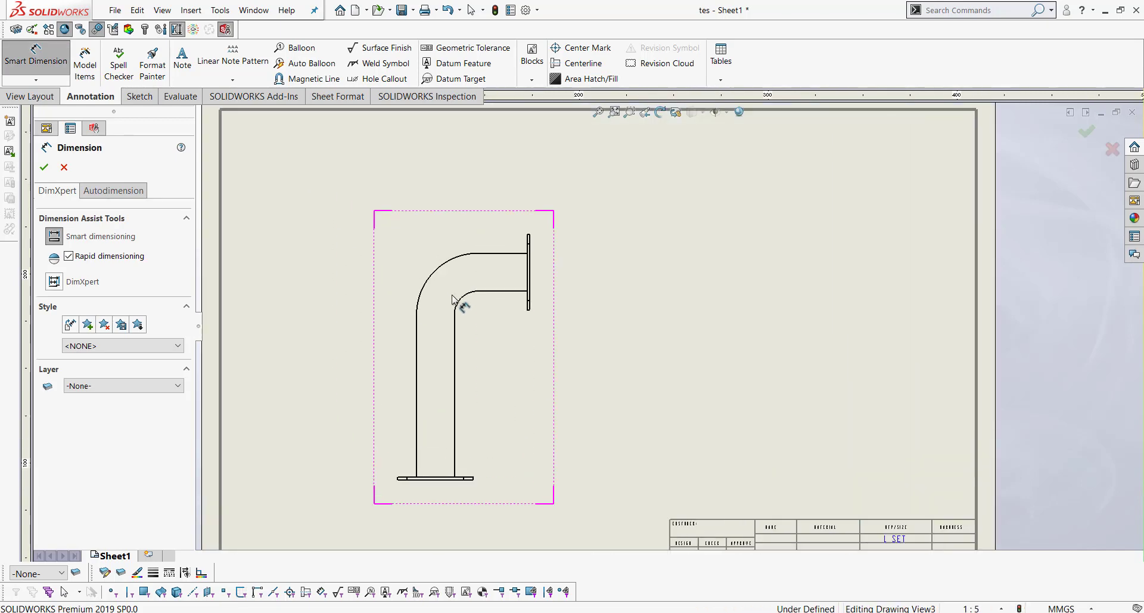
scroll(448, 302, down, 2)
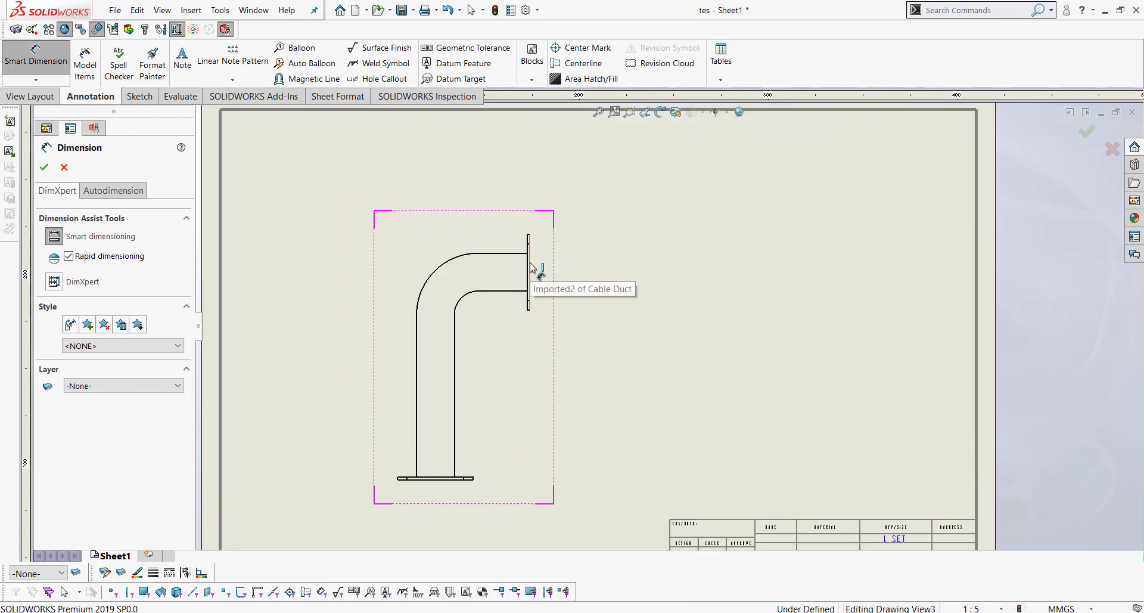
click(530, 266)
click(530, 262)
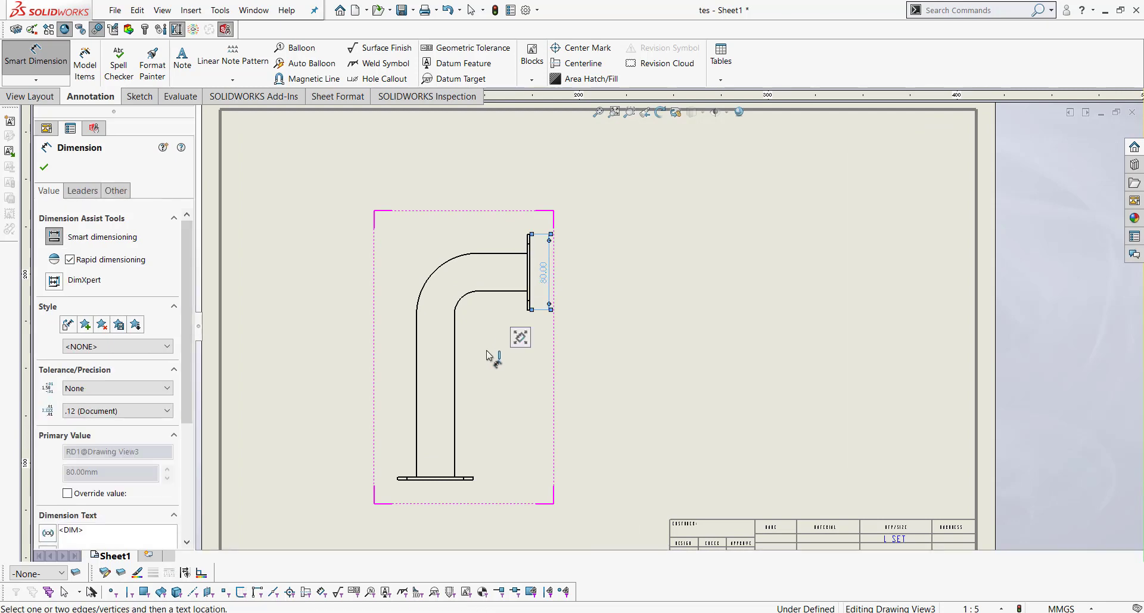
click(436, 483)
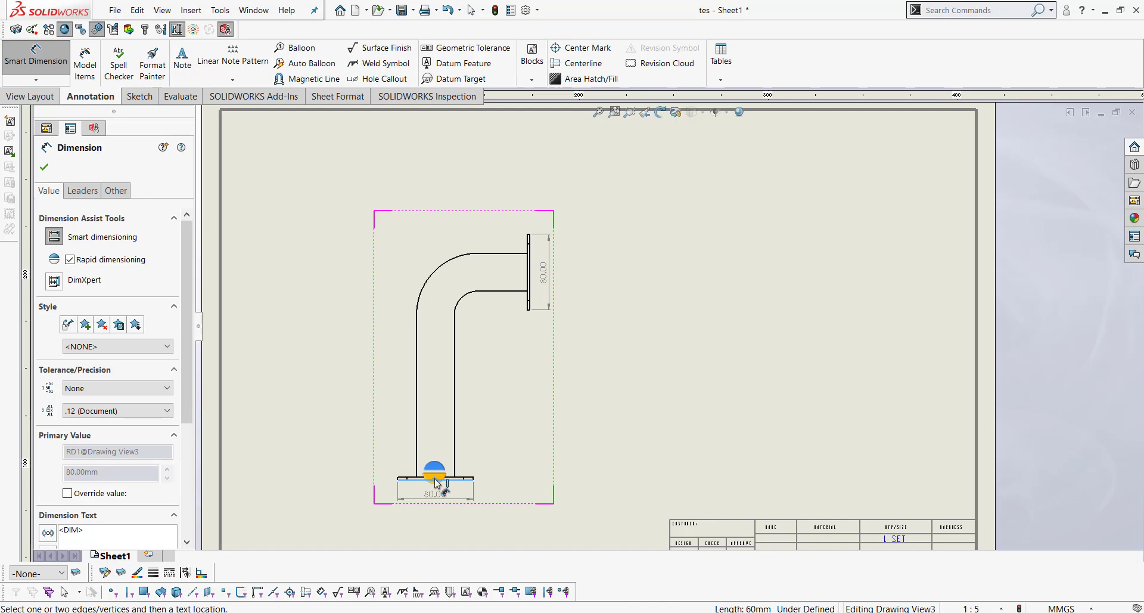
click(437, 483)
key(Escape)
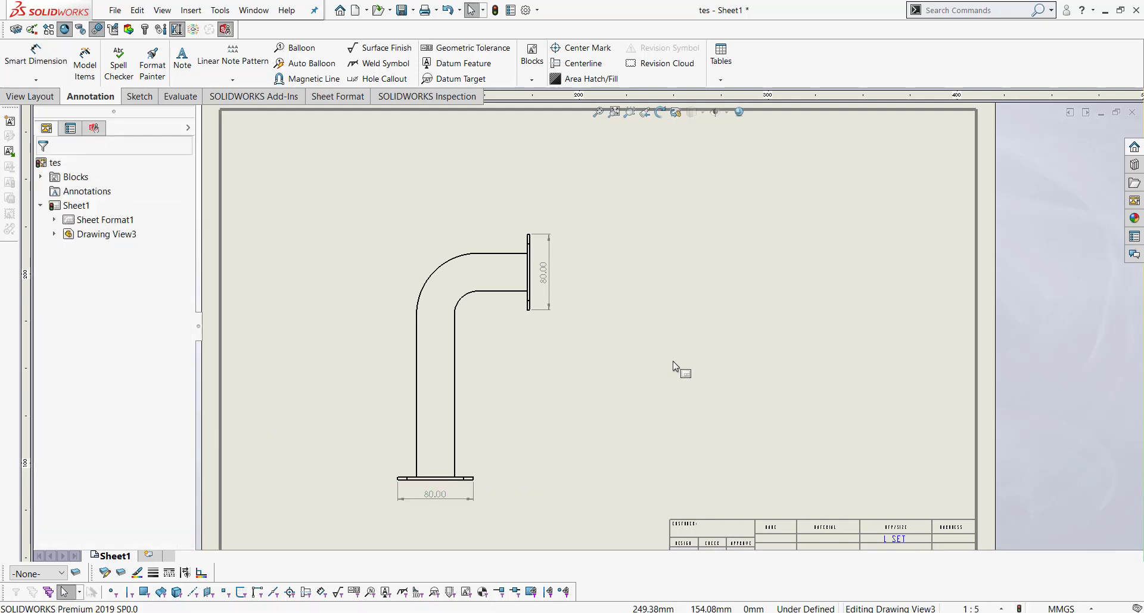
Step: Delete both flange dimensions and dimension the height of the duct's upper horizontal section with Smart Dimension
drag(375, 183, 620, 509)
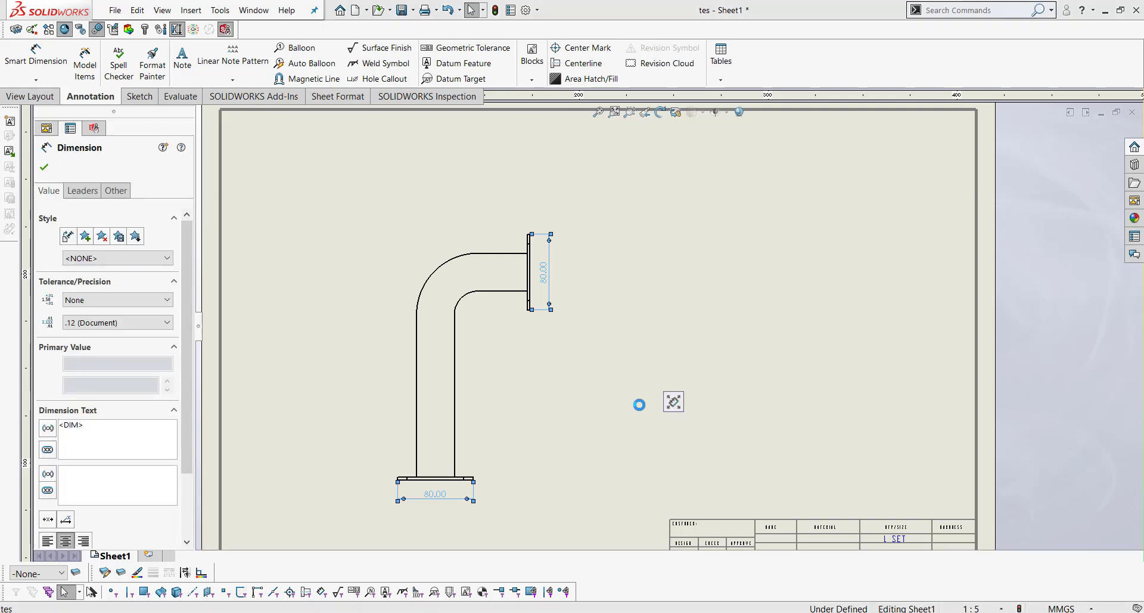
key(Delete)
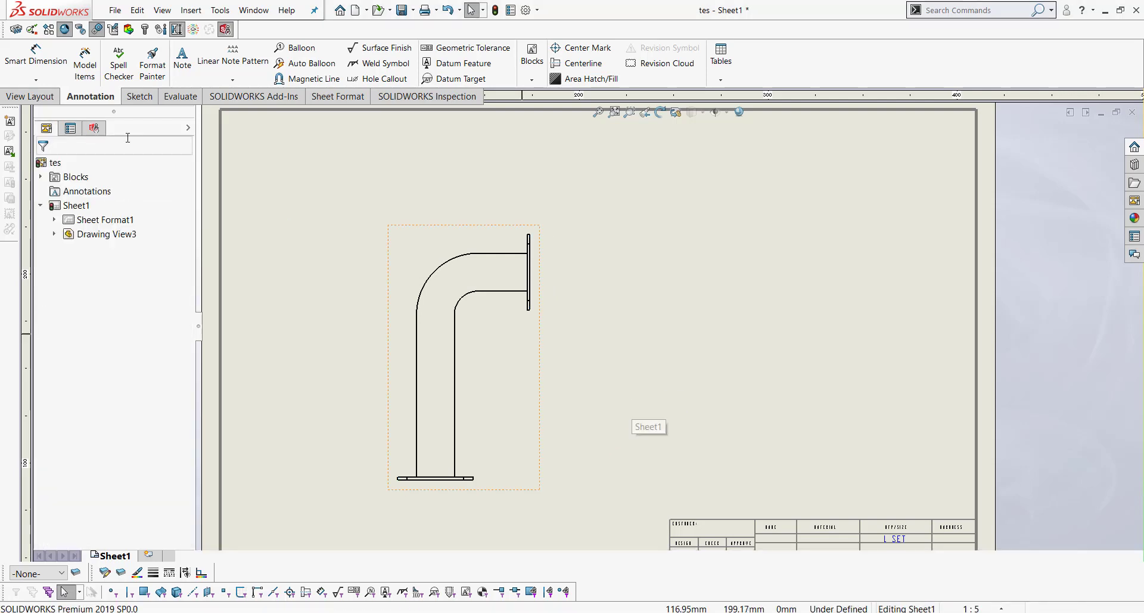
key(d)
scroll(524, 321, down, 2)
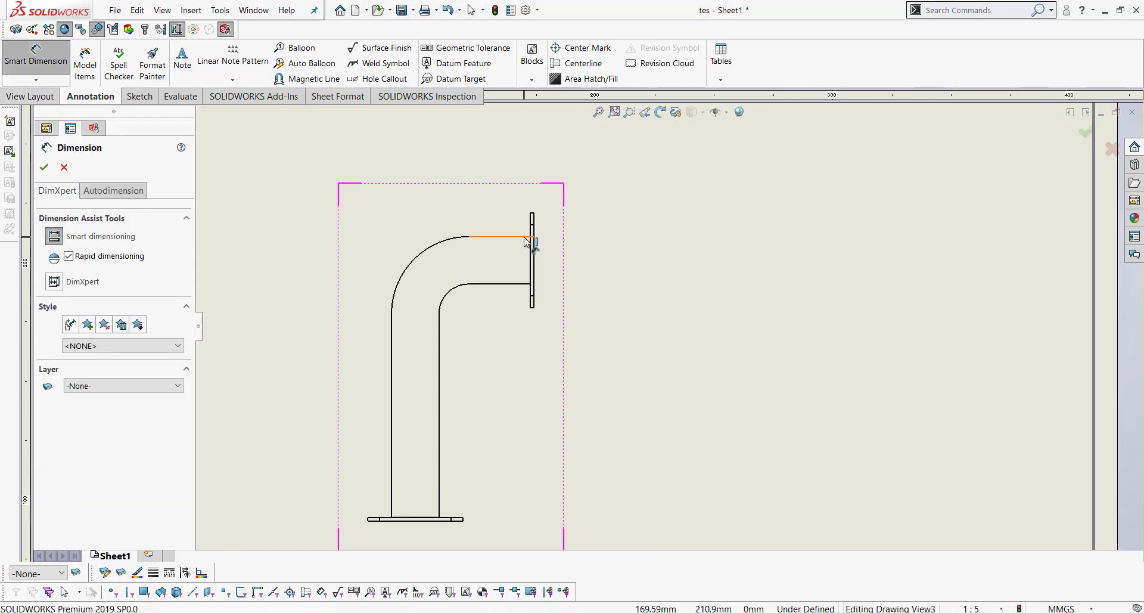
click(512, 237)
click(515, 288)
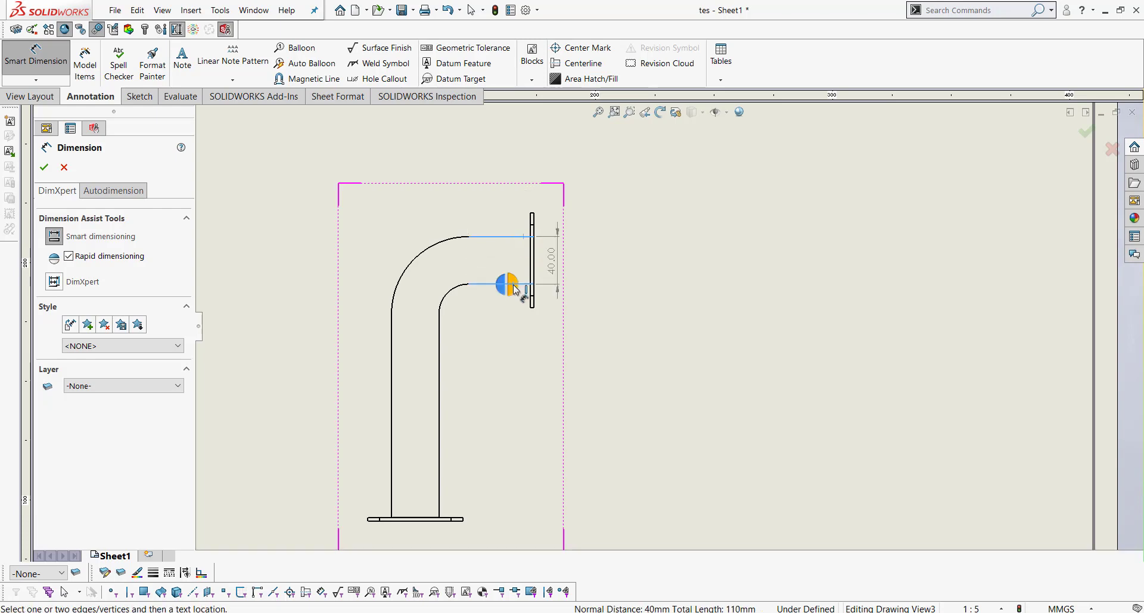
click(514, 289)
key(Escape)
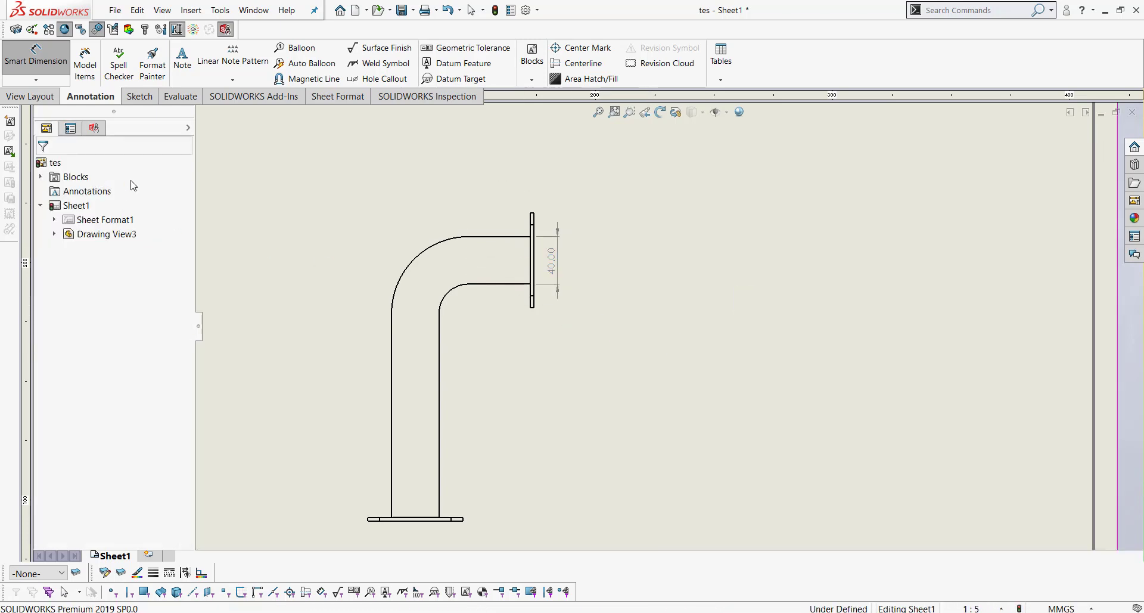
right_click(301, 216)
click(332, 265)
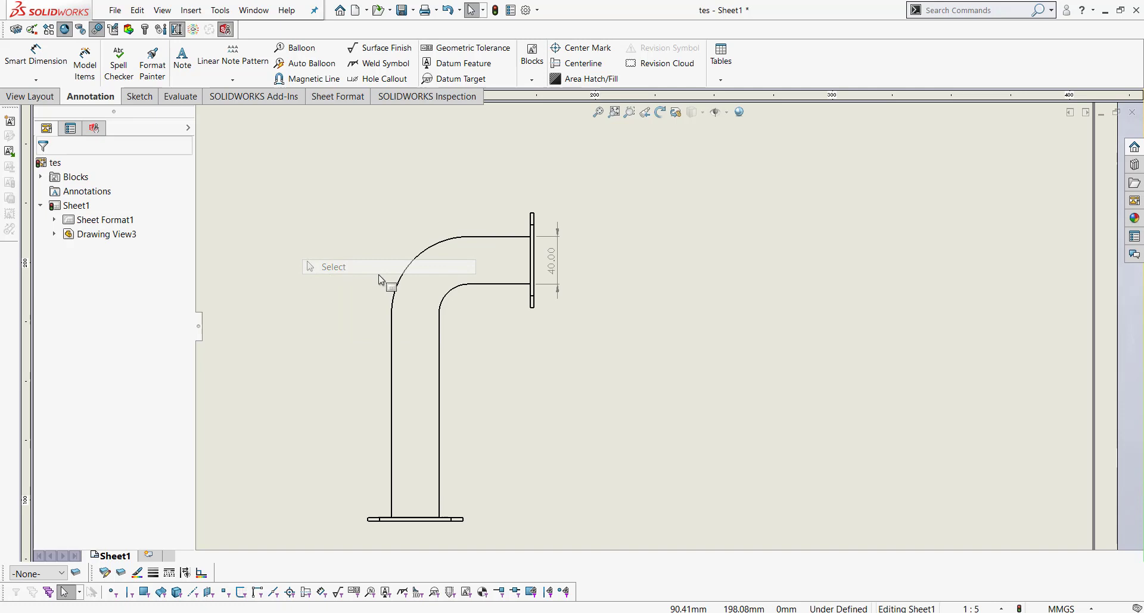
click(665, 325)
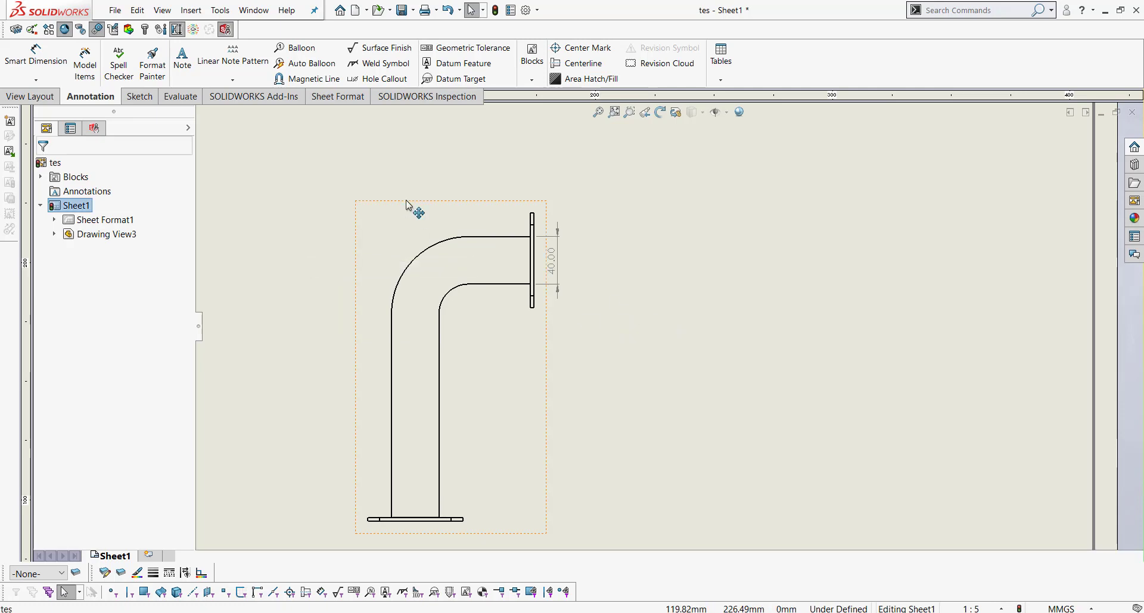
Step: Place a projected view of the duct to the right of the existing drawing view
click(35, 96)
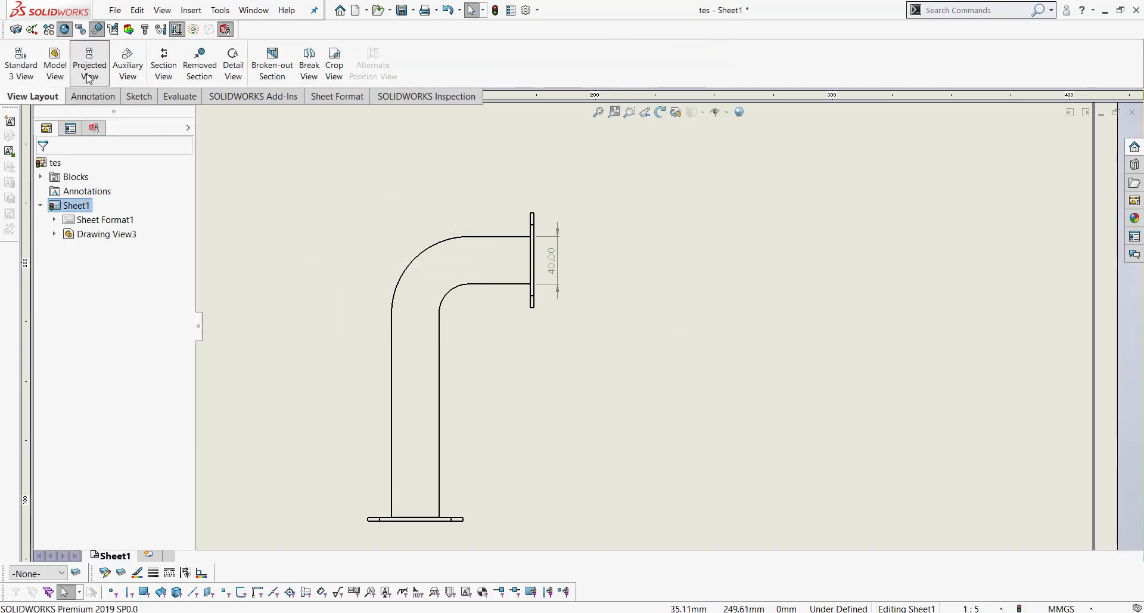
click(89, 62)
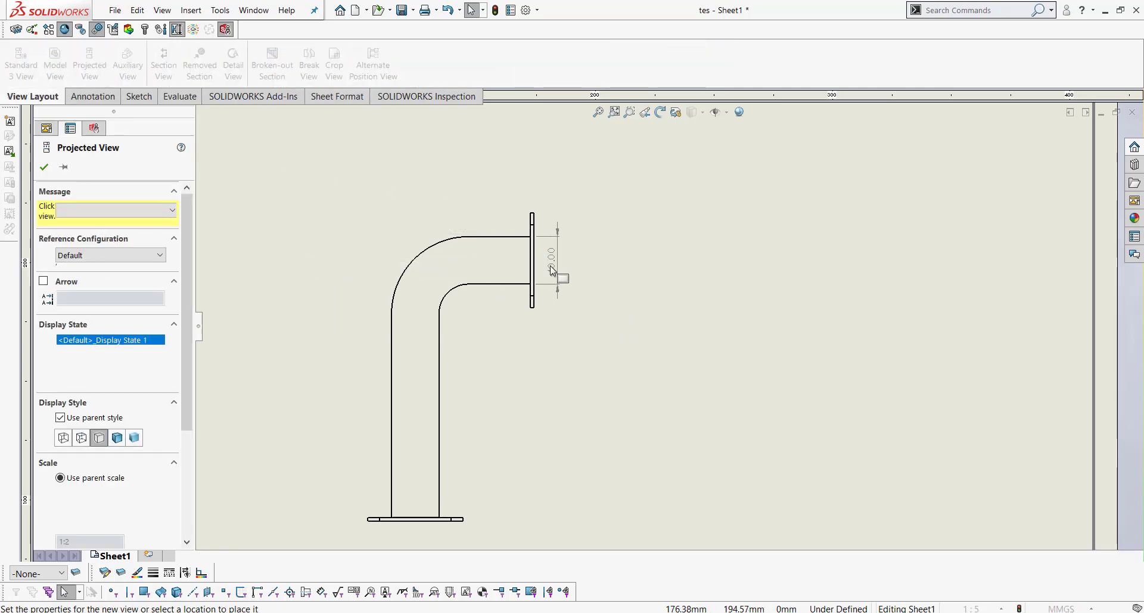
click(687, 266)
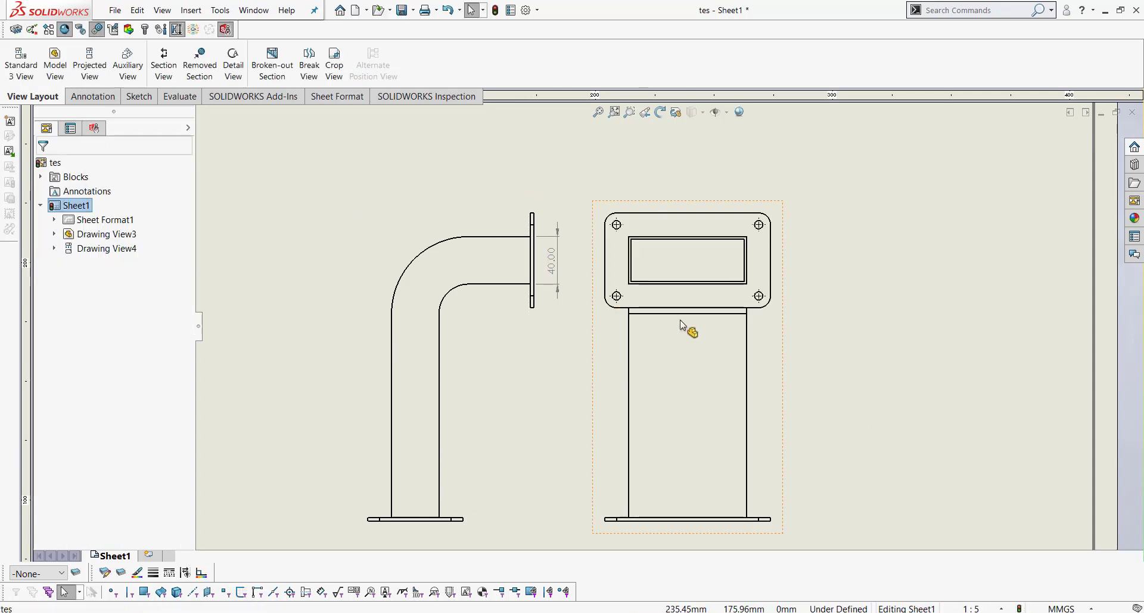
Step: Sketch a rectangle around the upper flange in the right projected view and crop the view to it
click(139, 98)
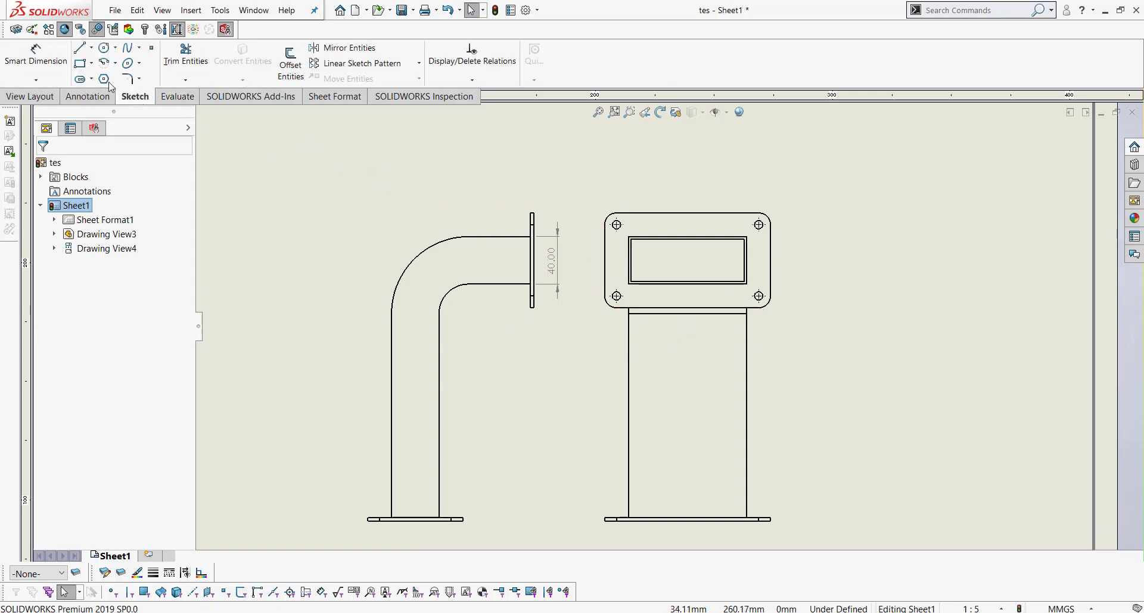
click(80, 64)
scroll(799, 373, down, 2)
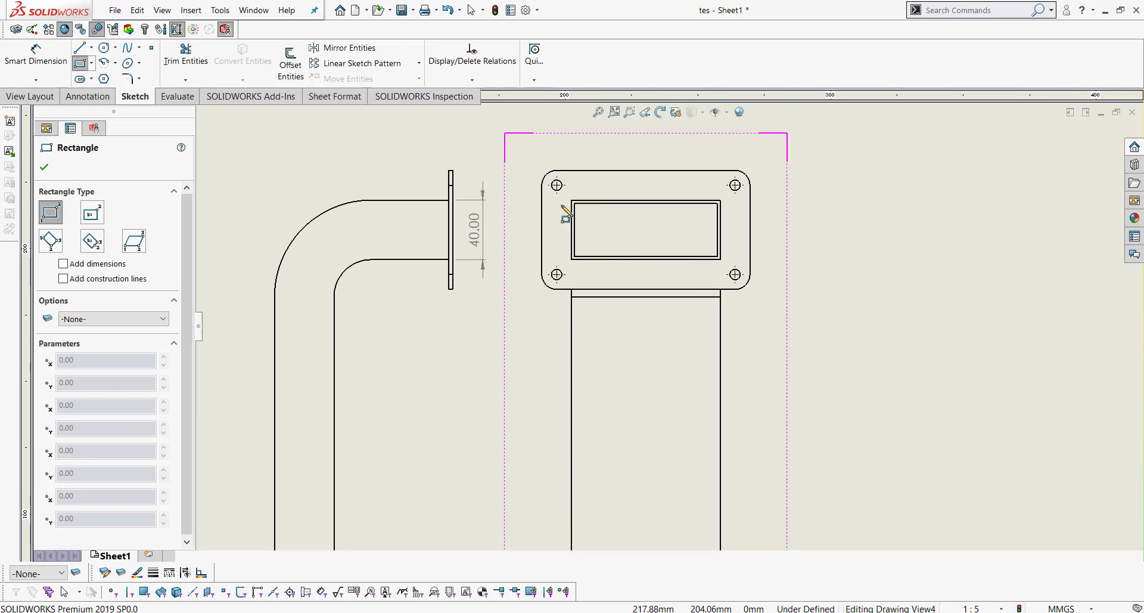
click(524, 159)
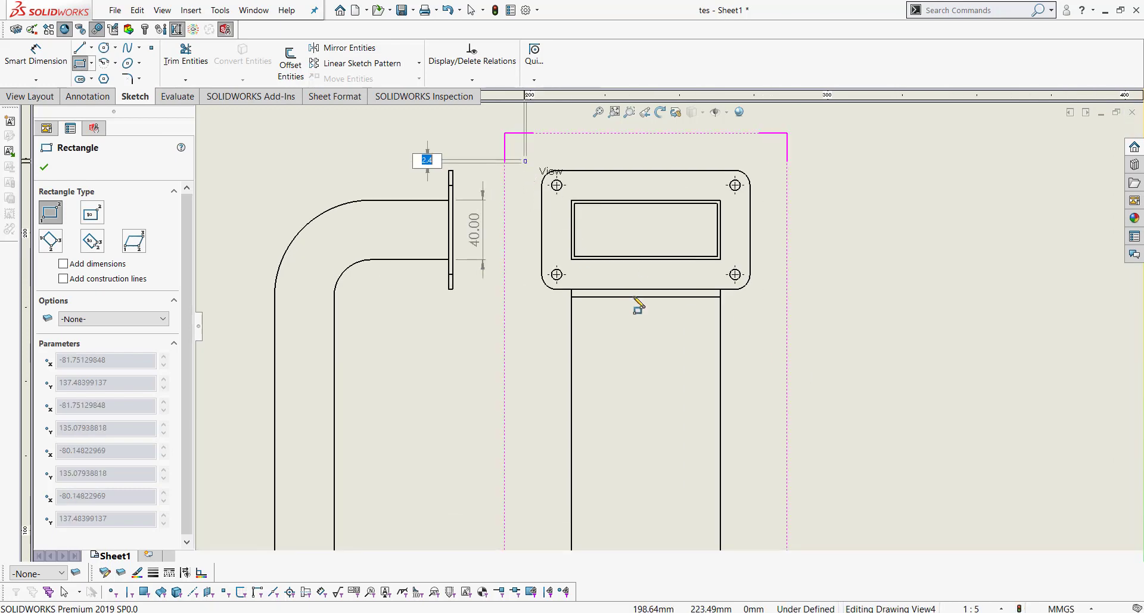
click(793, 317)
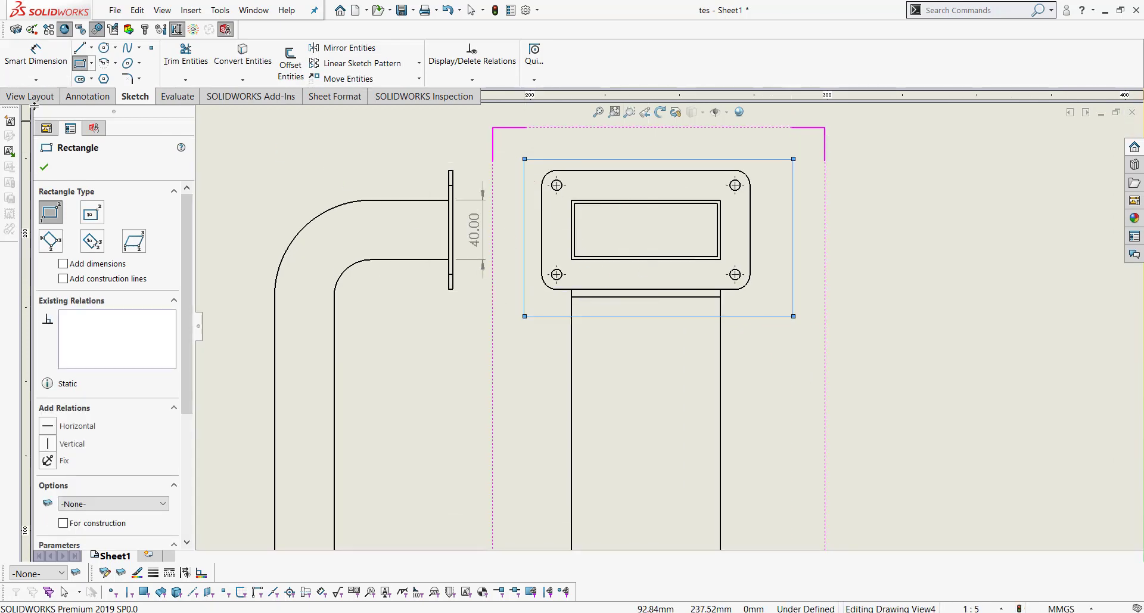
click(58, 101)
click(333, 71)
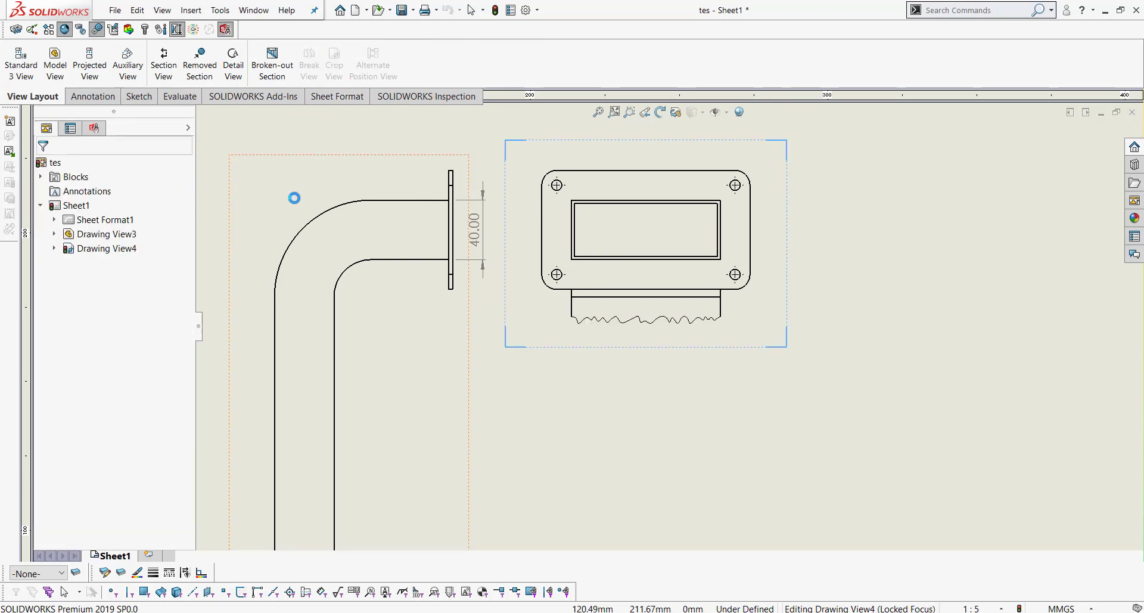
Step: Move the original duct view slightly up and to the left on the sheet
click(295, 191)
scroll(580, 240, up, 3)
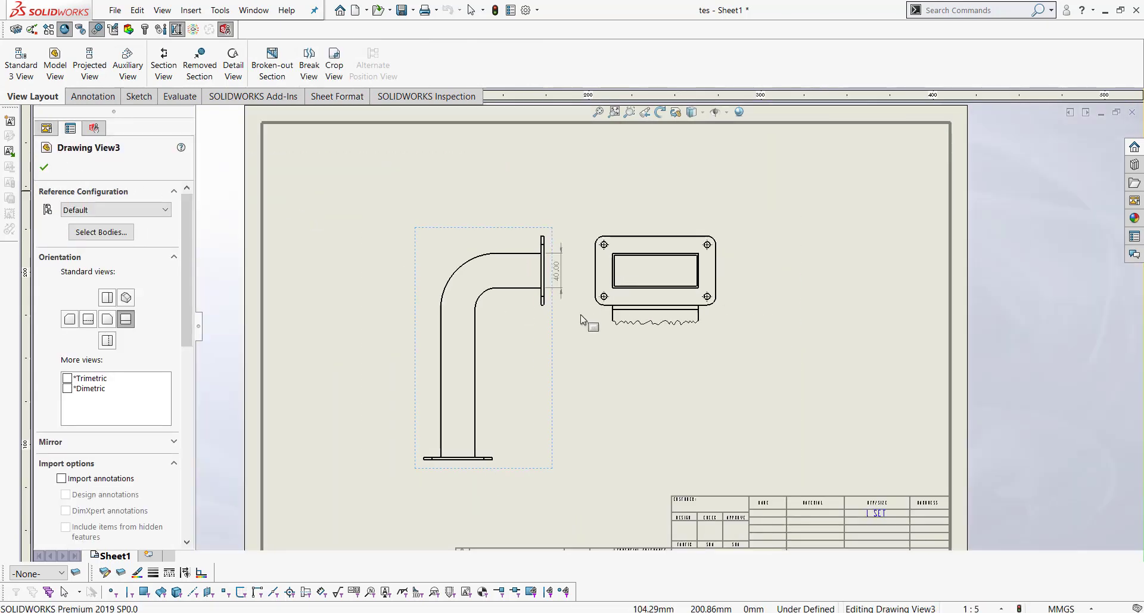
scroll(580, 241, up, 2)
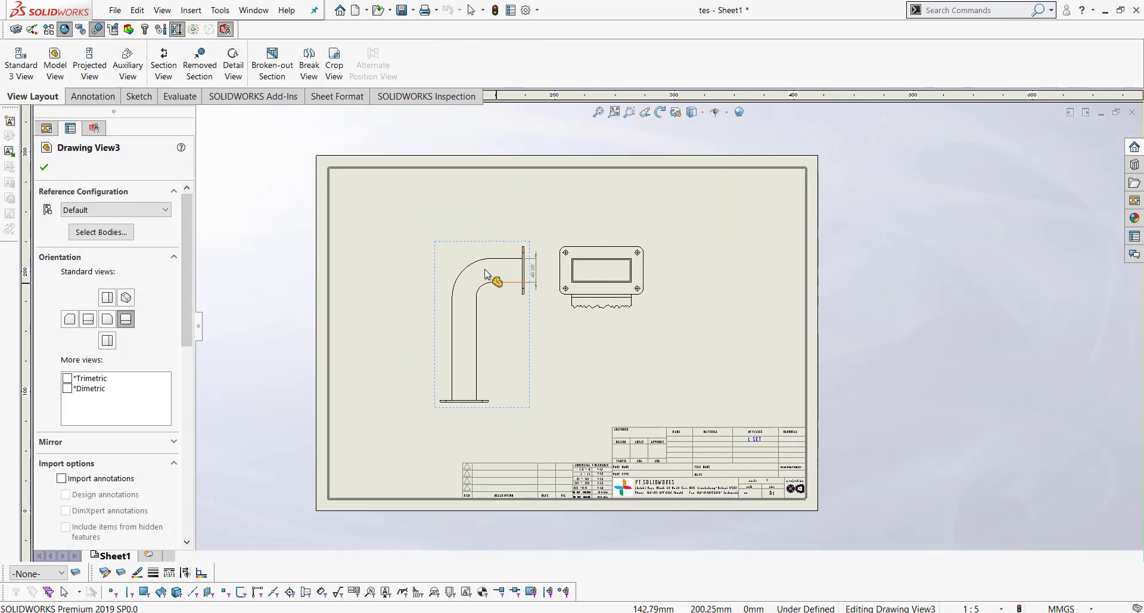
drag(474, 265, 455, 243)
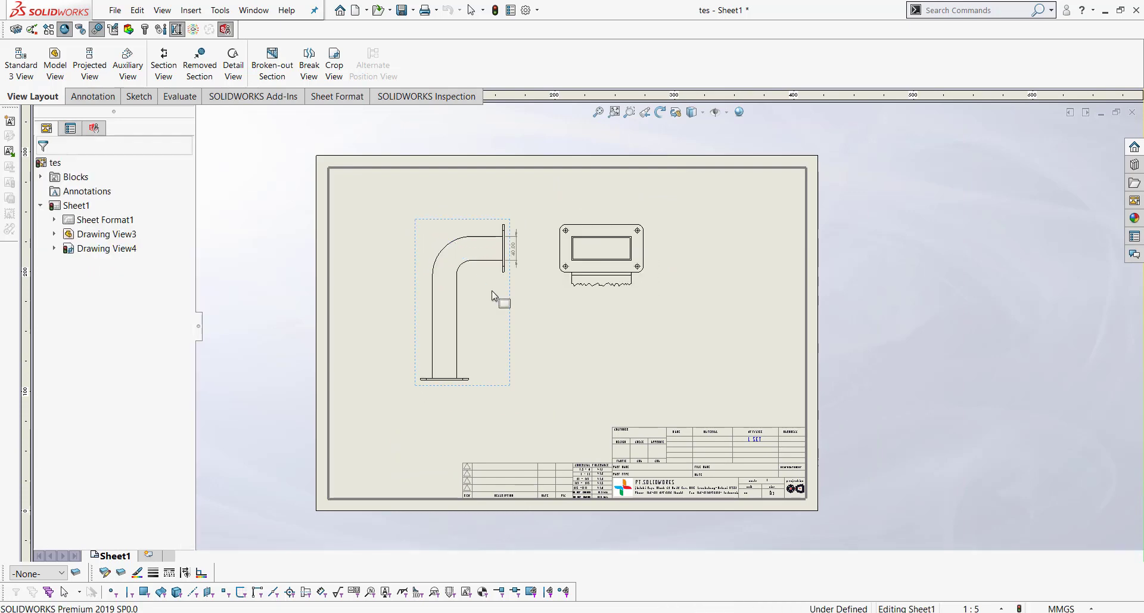
Step: Project a view from the original duct view and place it directly below
click(90, 65)
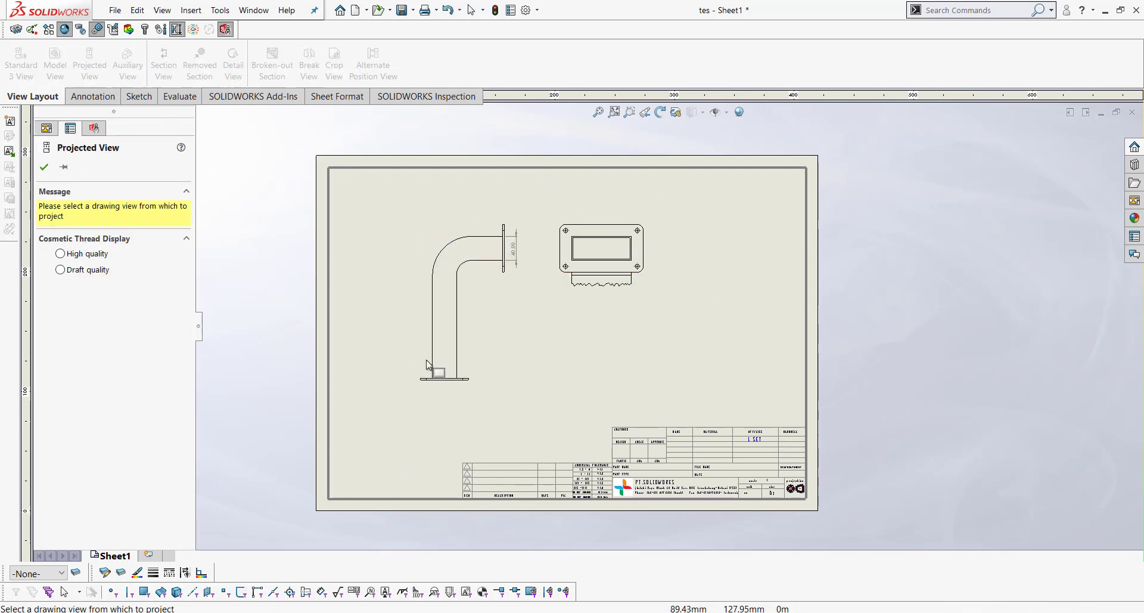
click(443, 372)
click(440, 426)
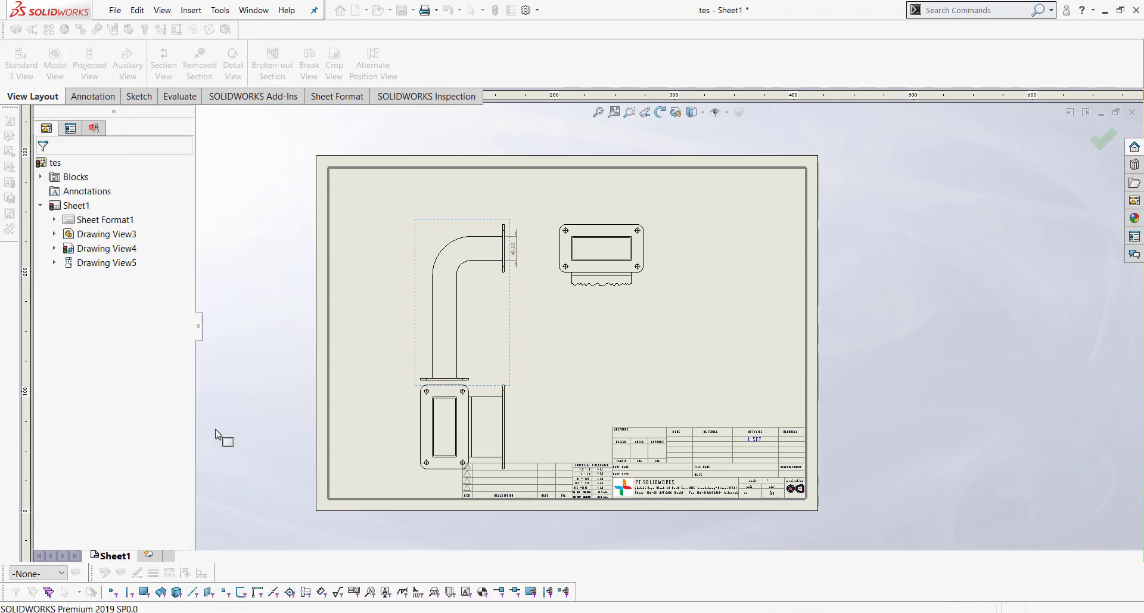
Step: Space the original duct view and the view below it by moving each slightly upward on the sheet
scroll(588, 420, down, 5)
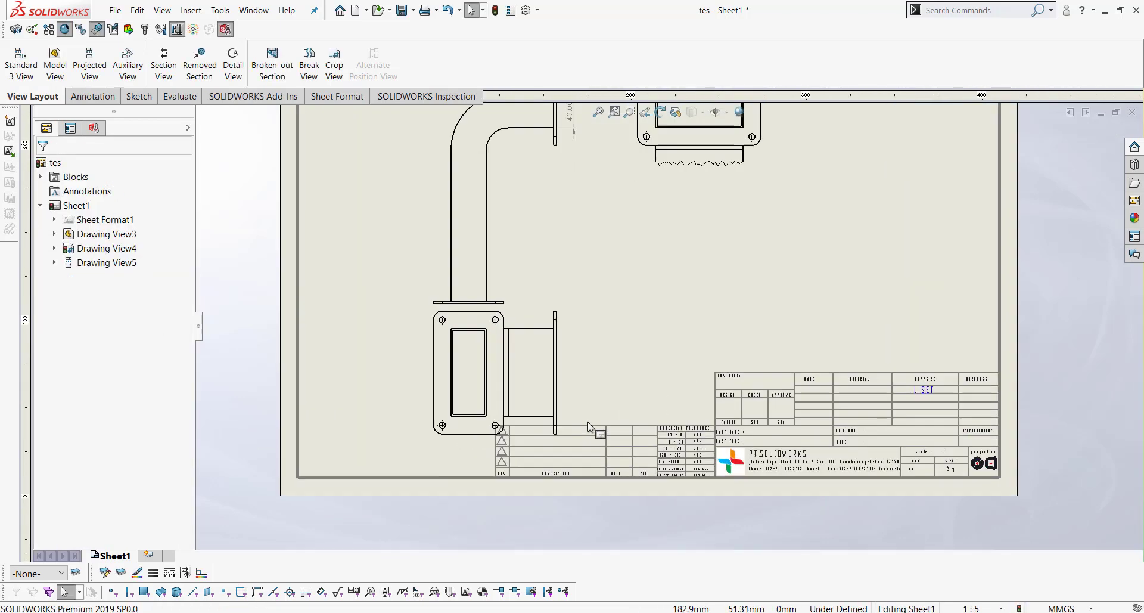
scroll(588, 421, up, 5)
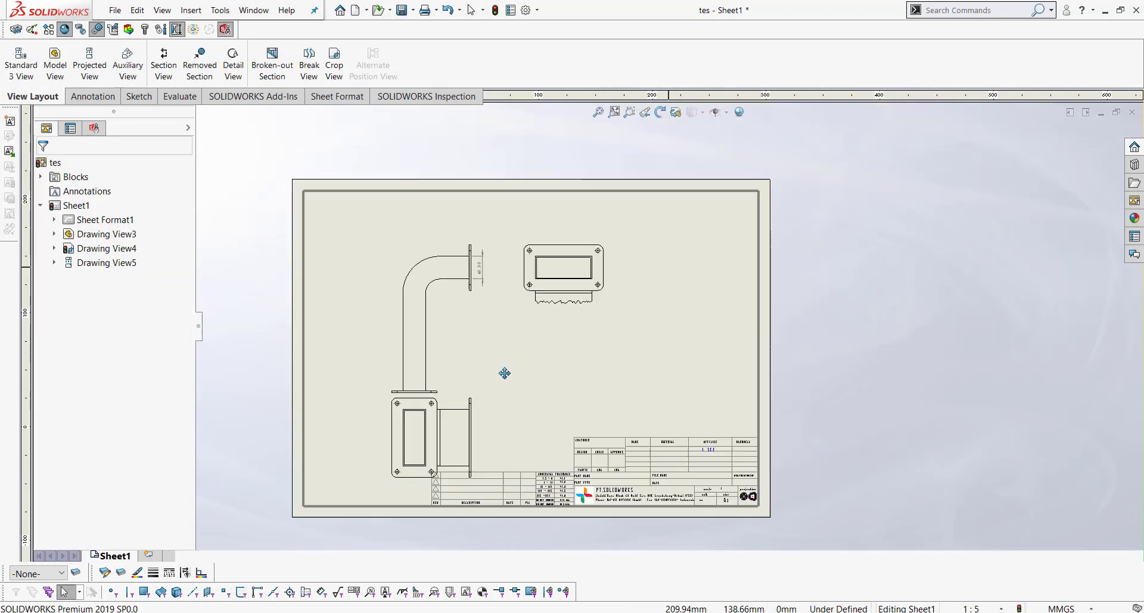
drag(414, 280, 413, 258)
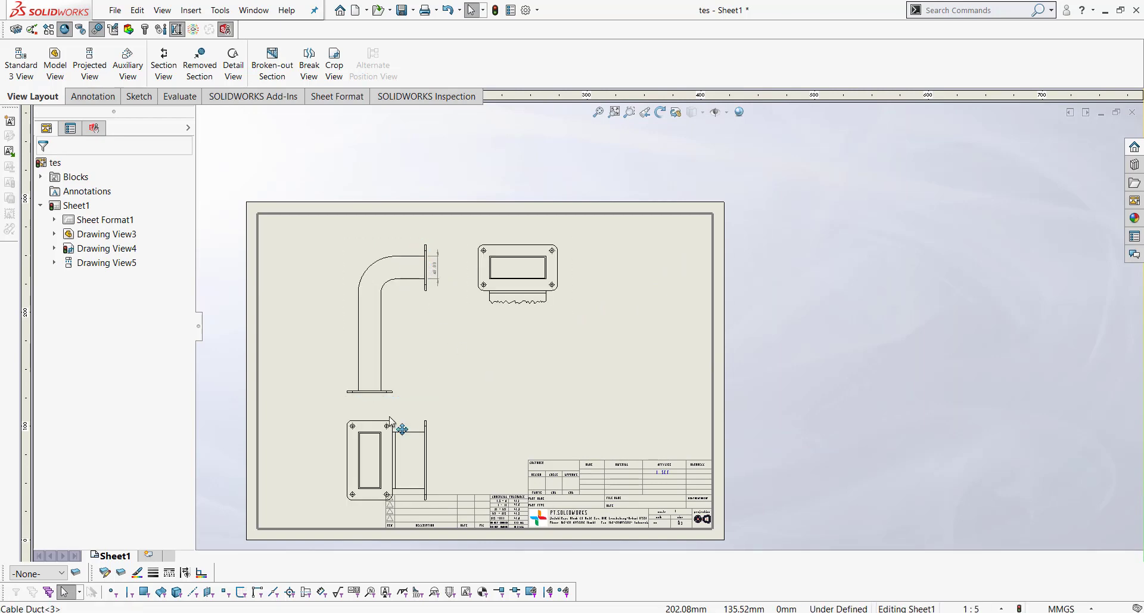
drag(388, 427, 389, 415)
click(428, 424)
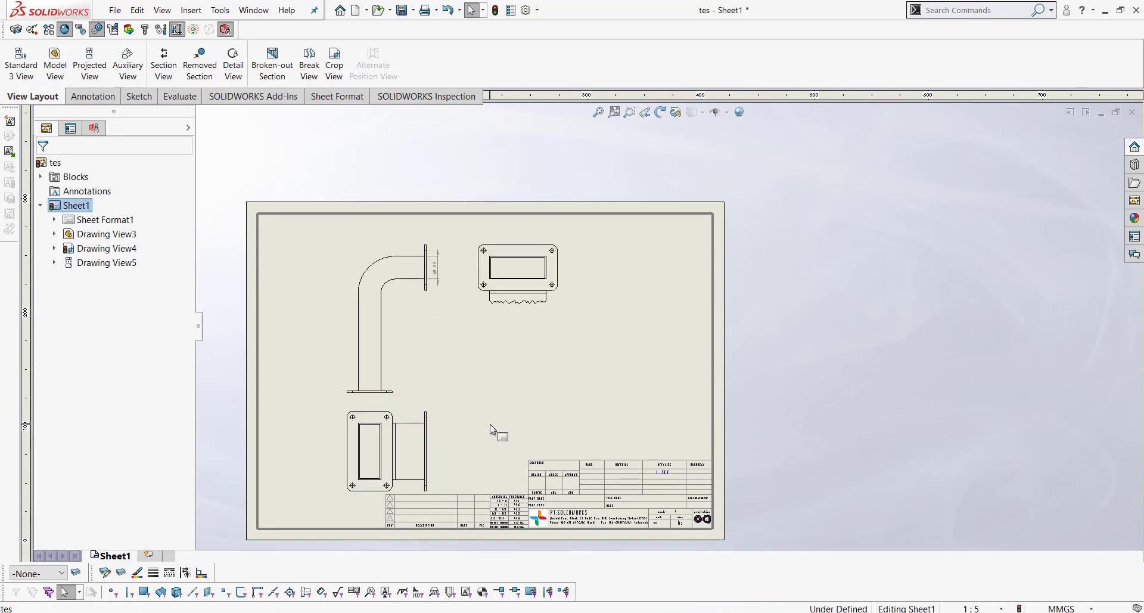
Step: Sketch a rectangle around the front flange in the lower projected view and crop the view to it
scroll(423, 460, down, 3)
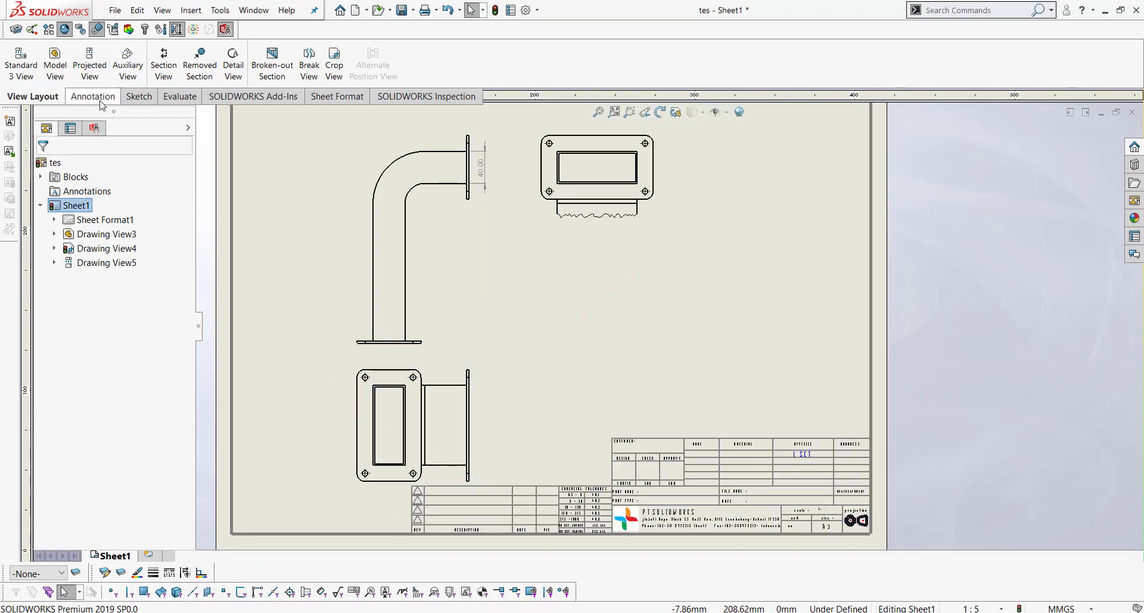
click(100, 101)
click(144, 98)
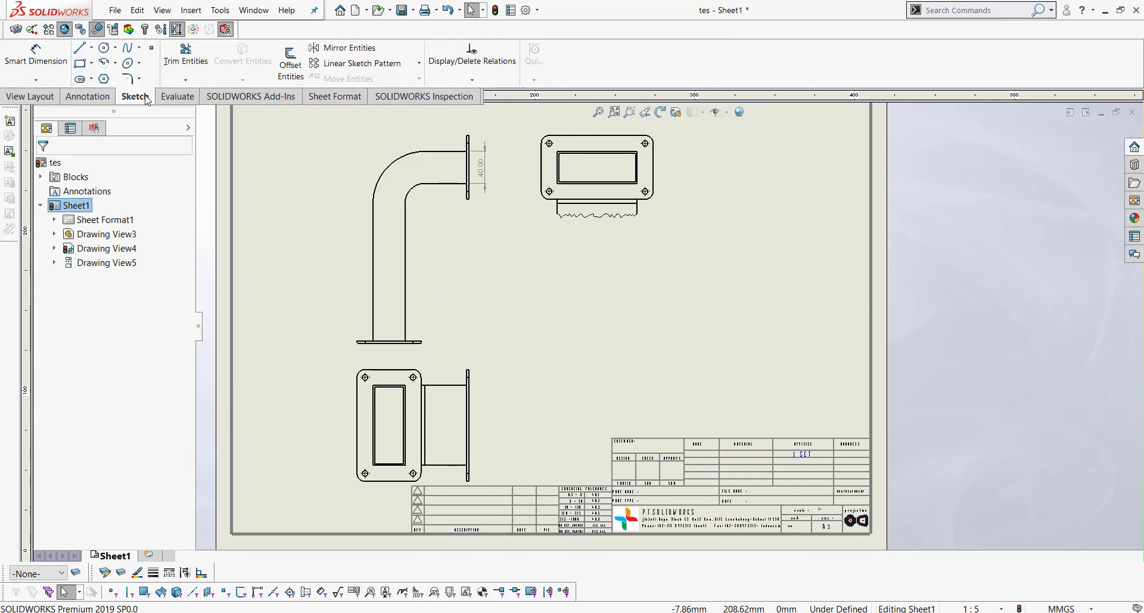
click(79, 63)
click(341, 360)
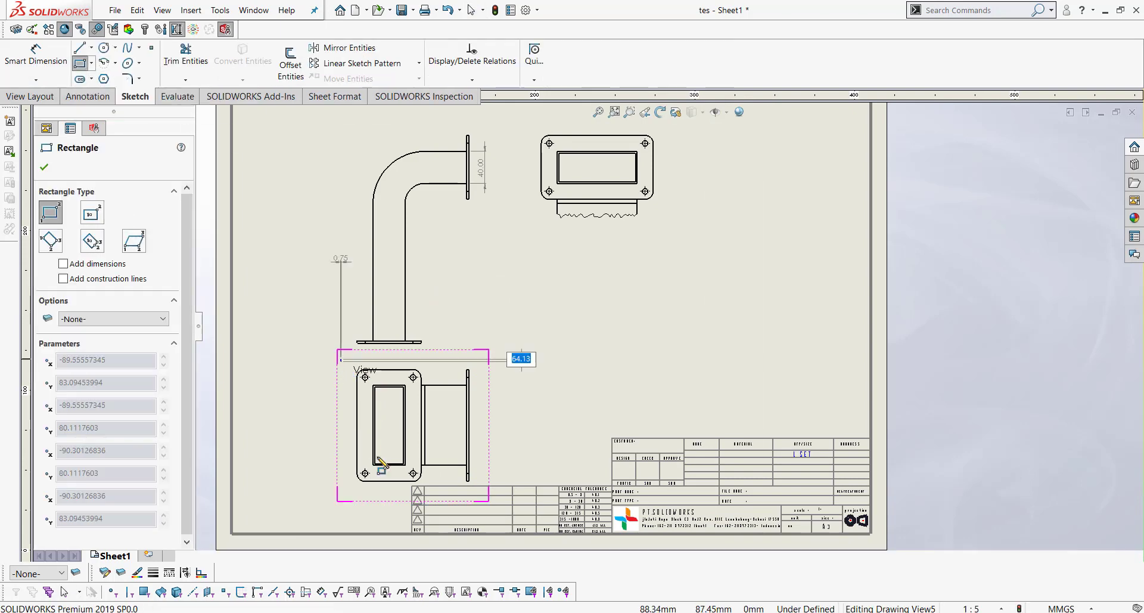
click(426, 482)
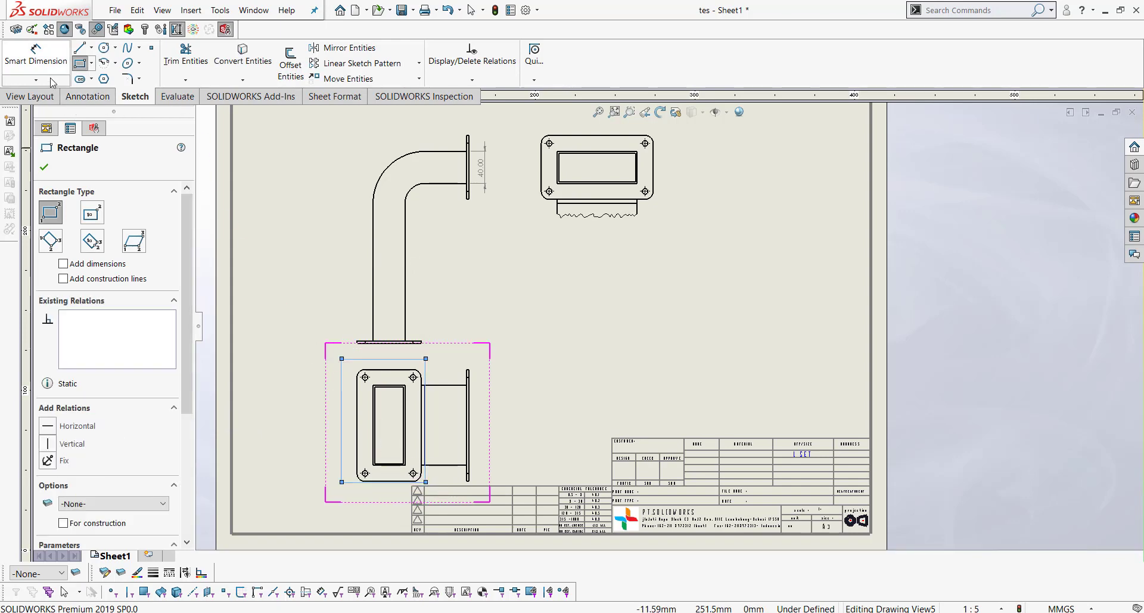
click(30, 96)
click(335, 63)
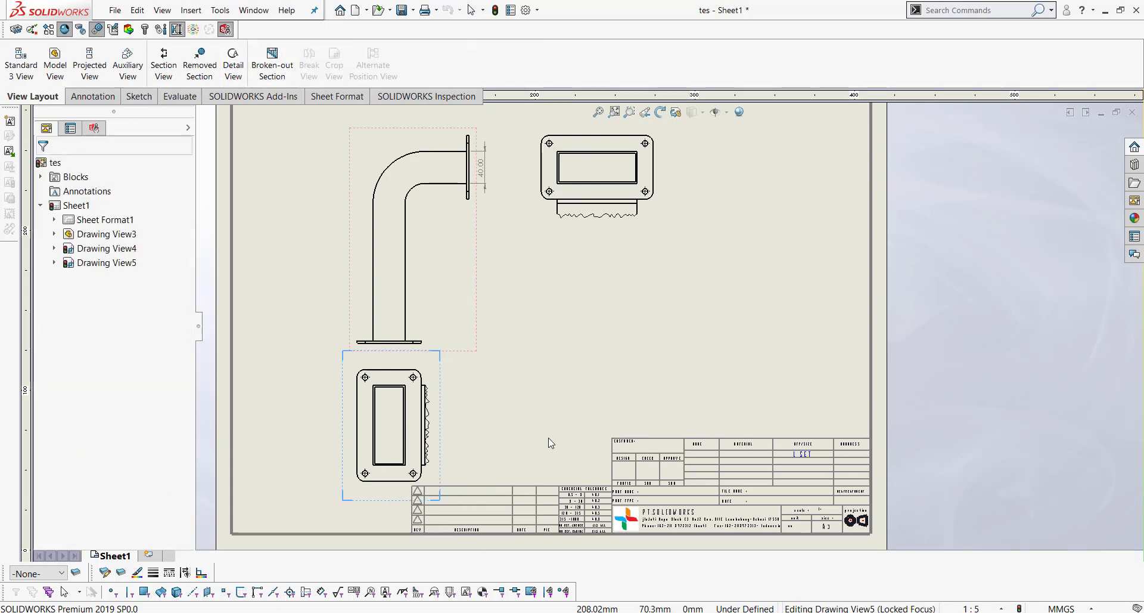
double_click(541, 404)
key(f)
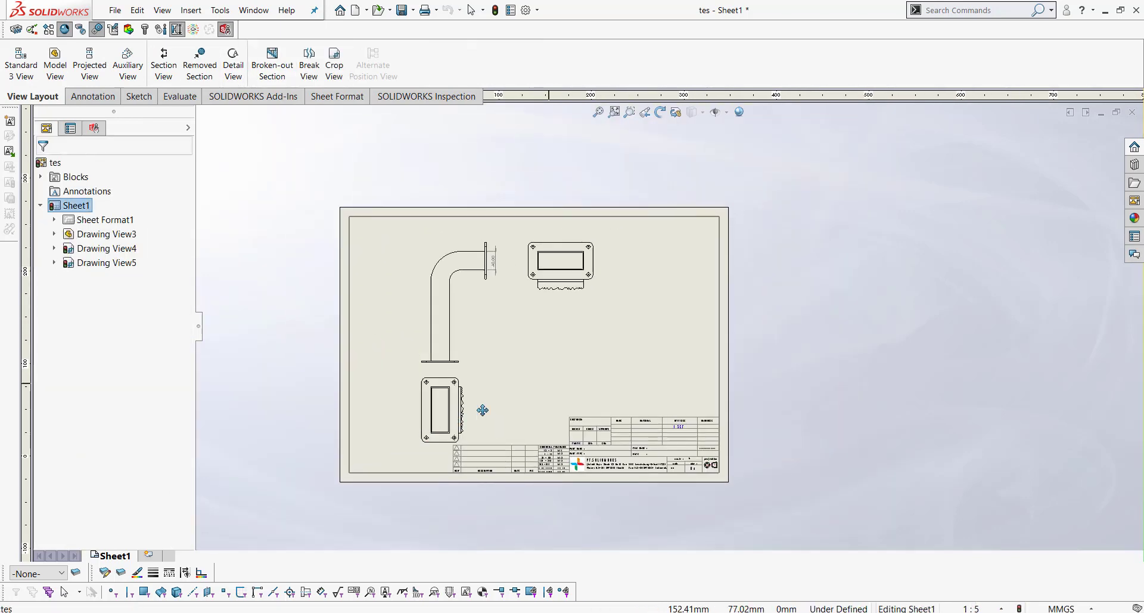
Step: Move the cropped right view slightly left, closer to the original duct view
scroll(482, 410, down, 3)
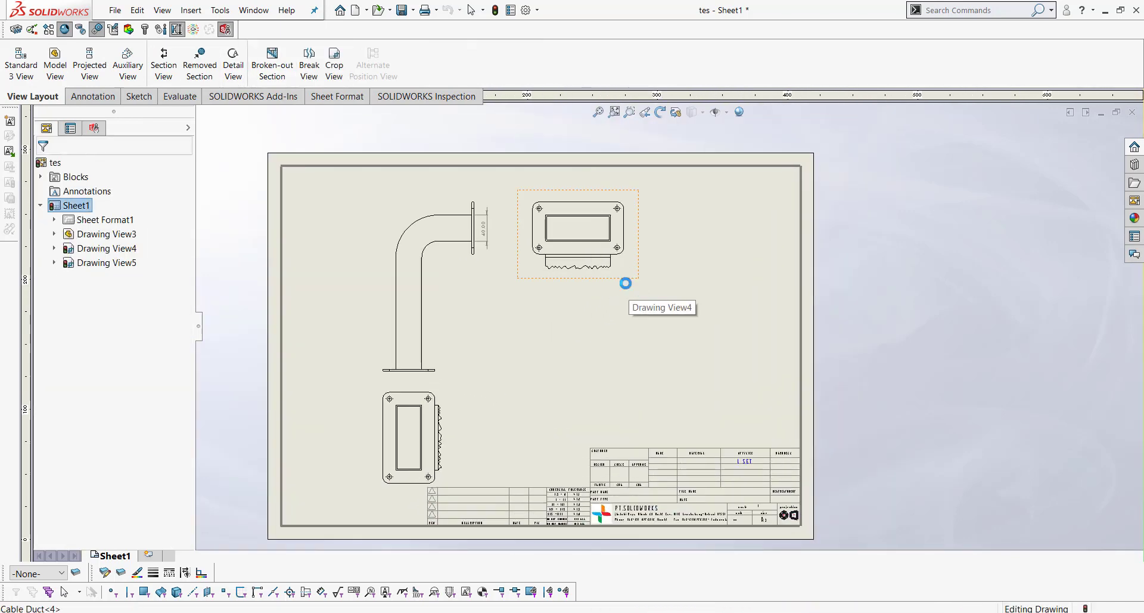
drag(625, 283, 610, 288)
click(564, 359)
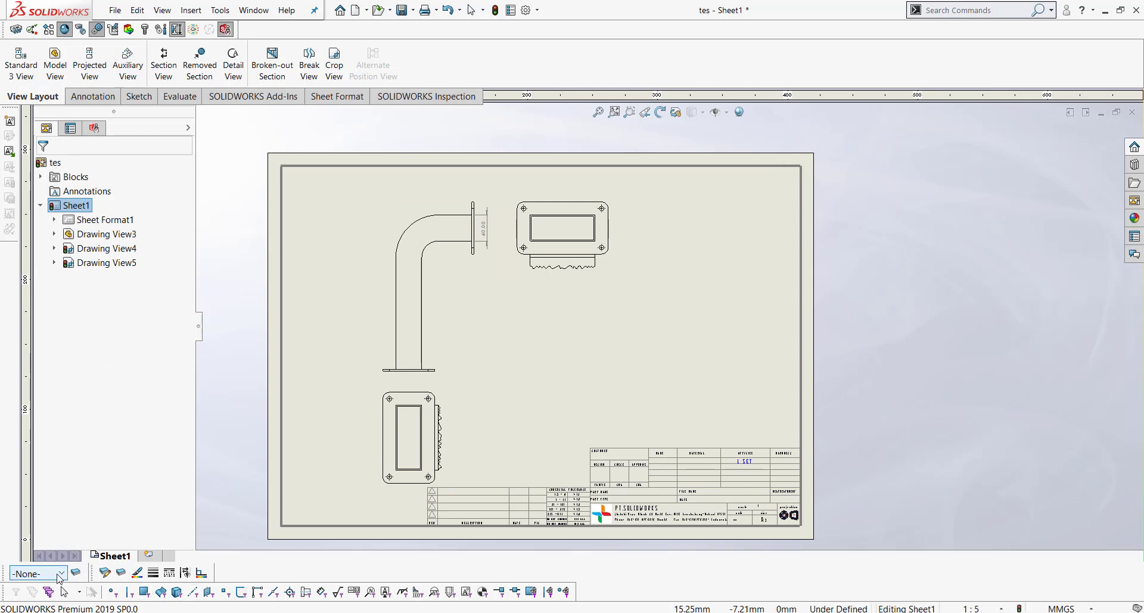
Step: Examine the drawing's layer list and the colour, line style and thickness defined for each layer
click(75, 573)
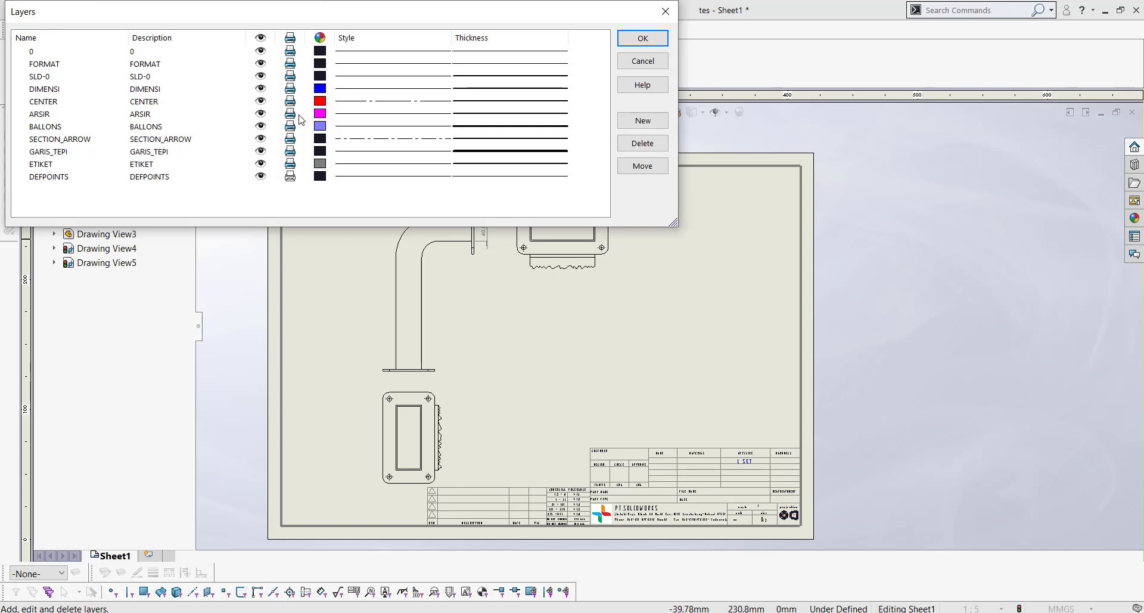
click(642, 38)
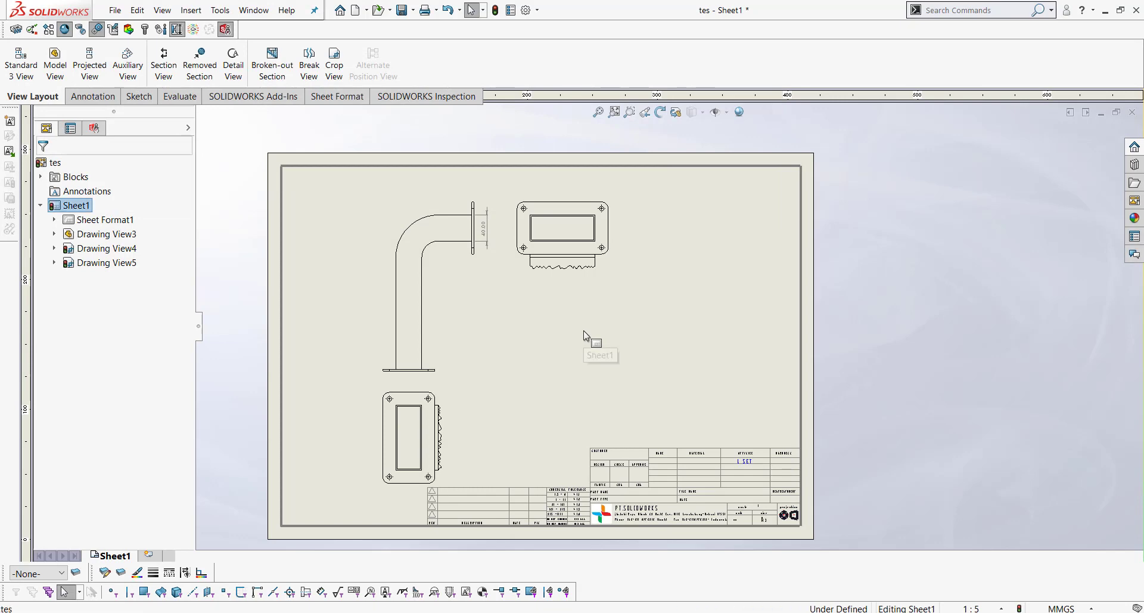
click(93, 97)
click(36, 57)
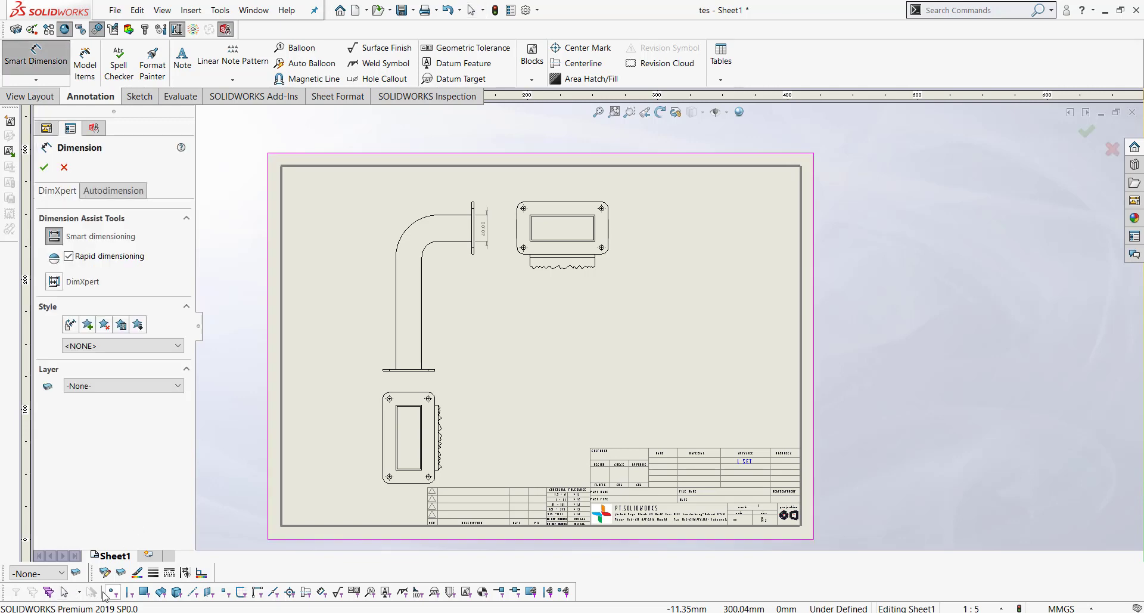
click(53, 574)
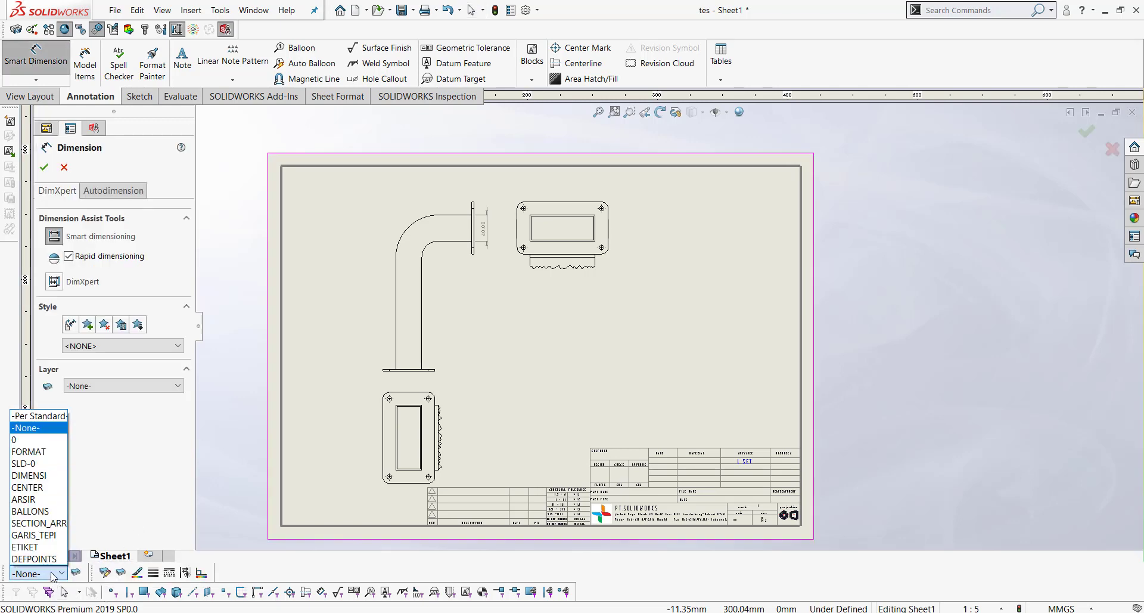
click(76, 573)
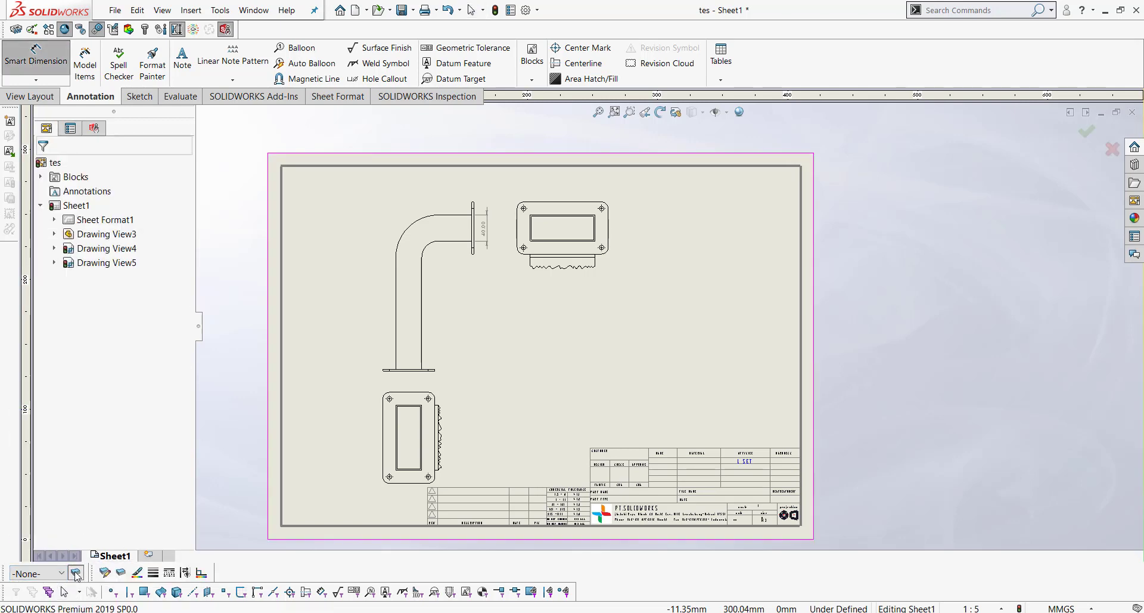
click(76, 573)
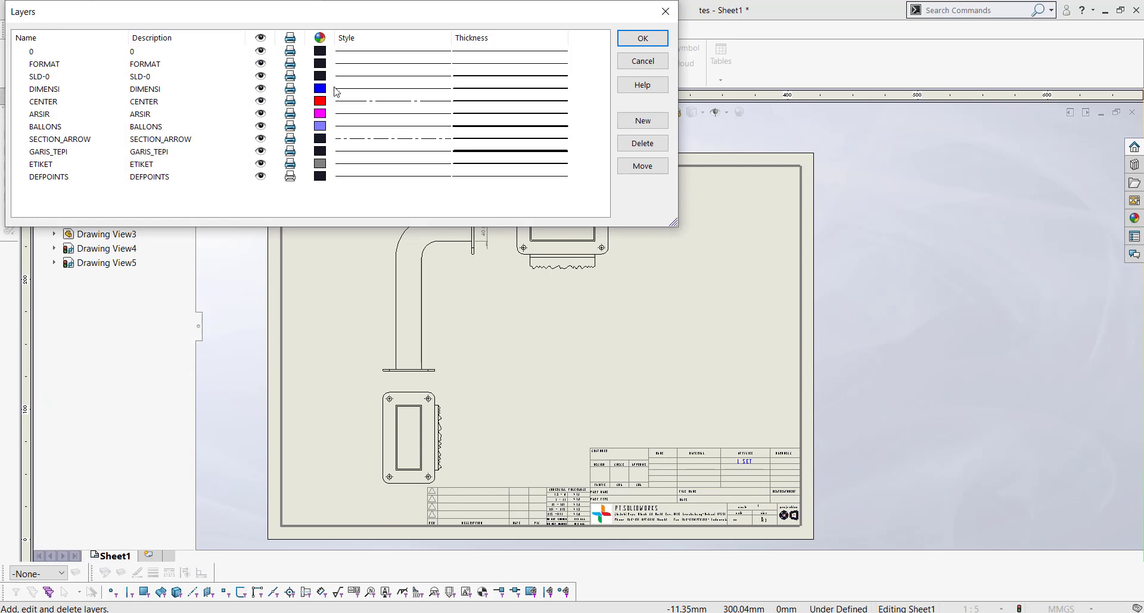
click(643, 39)
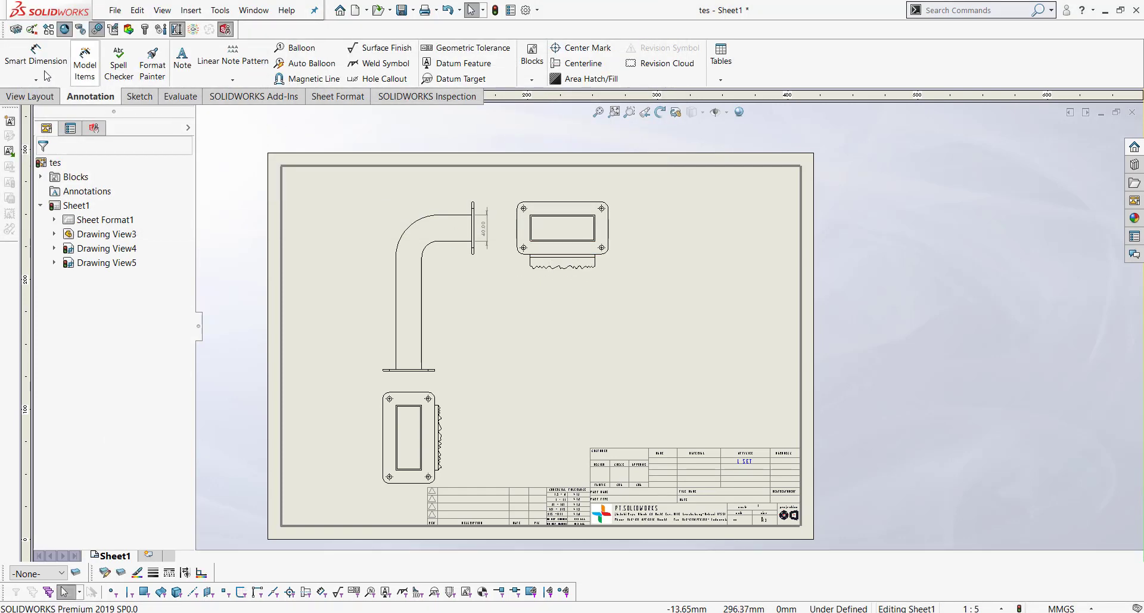
Step: Set the font for dimensions in the document properties to ISOCPEUR with a height of 10 points
click(526, 10)
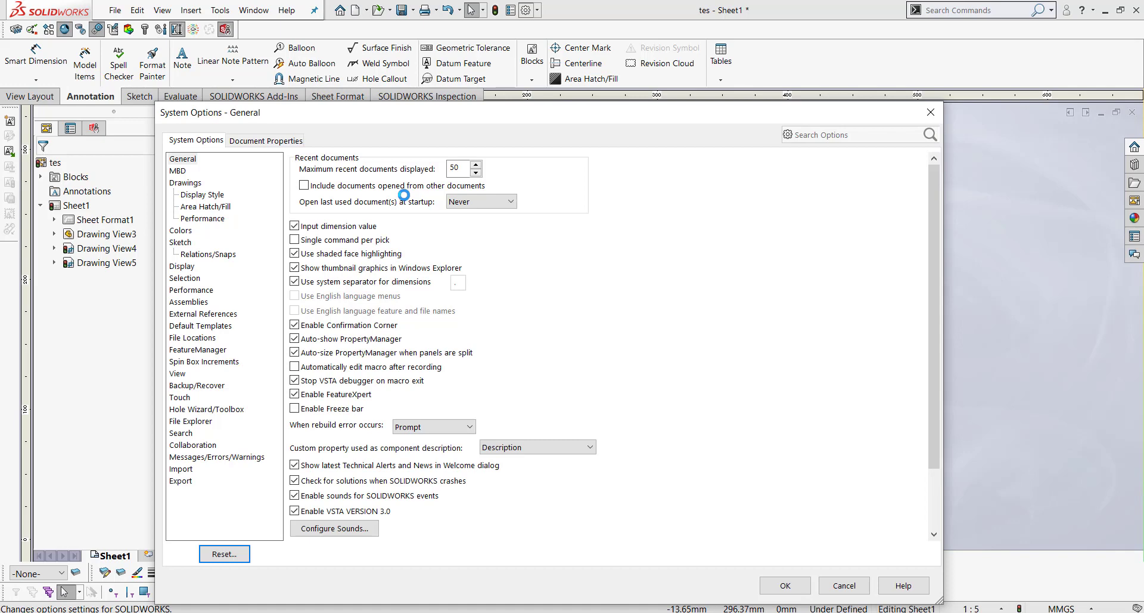
click(286, 146)
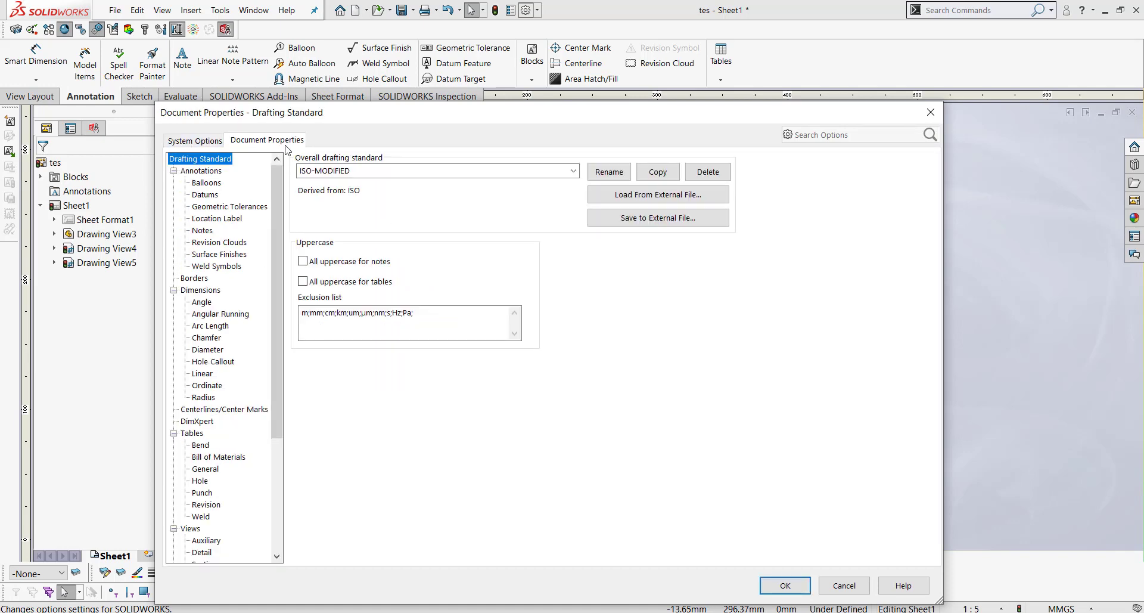
click(215, 291)
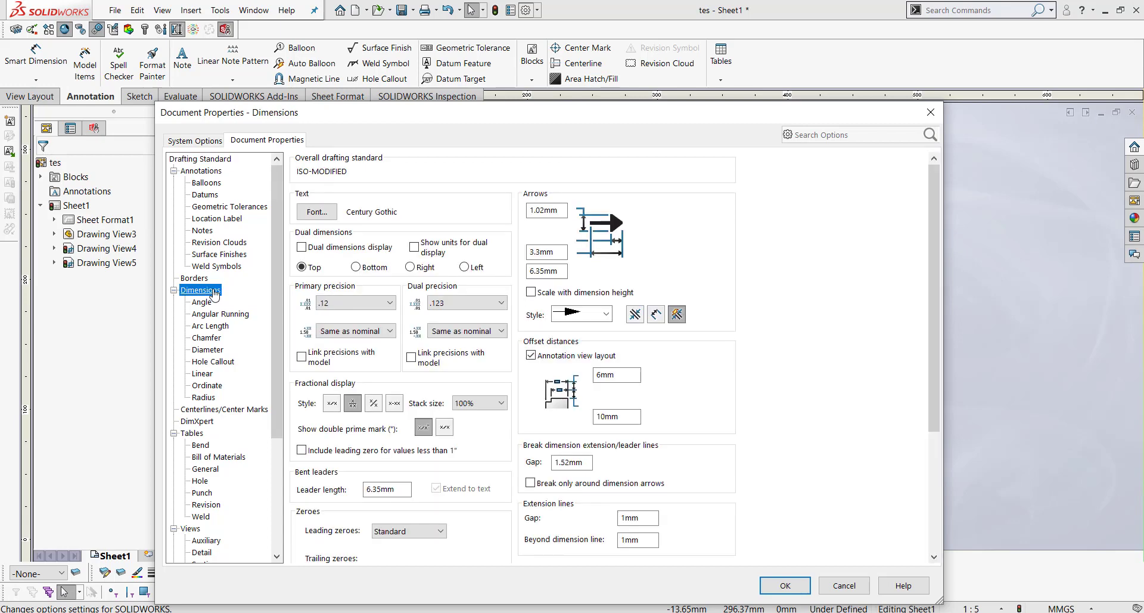
click(317, 212)
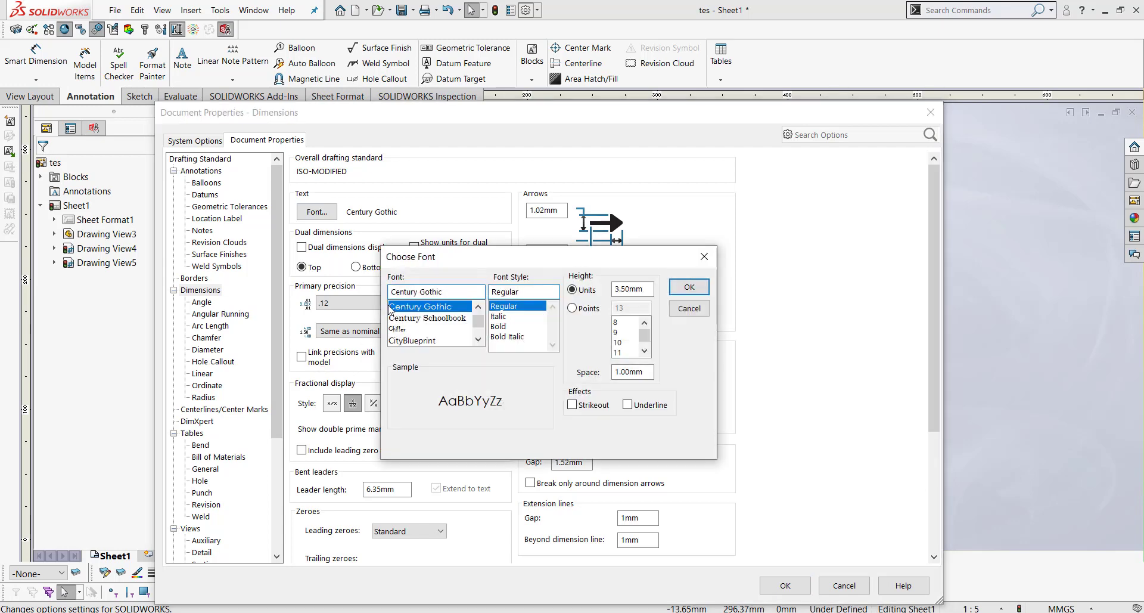
click(444, 294)
text(is)
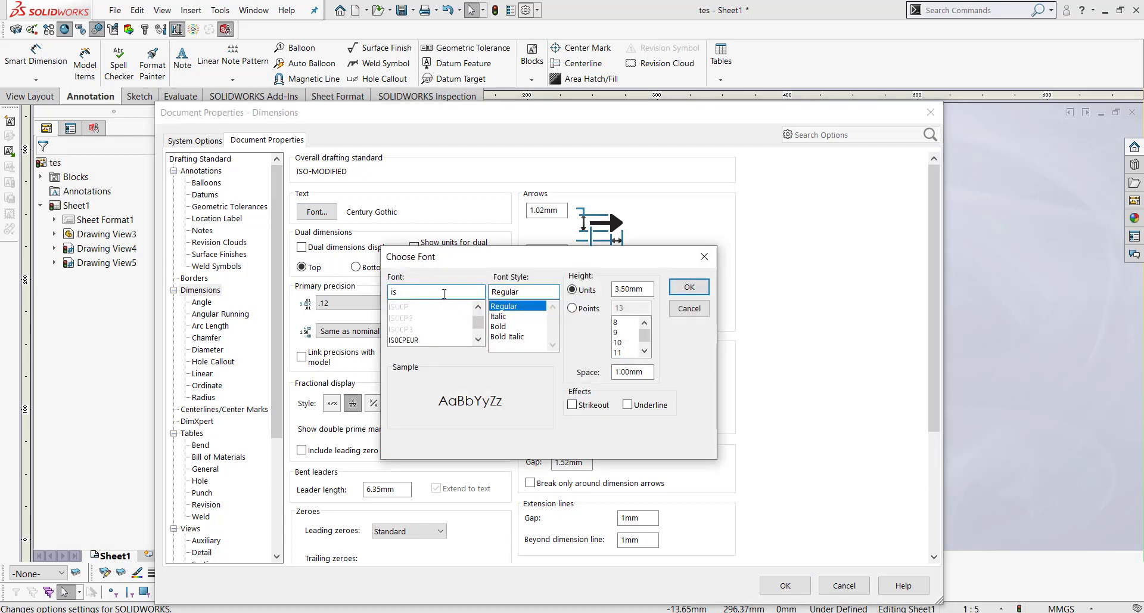
click(411, 340)
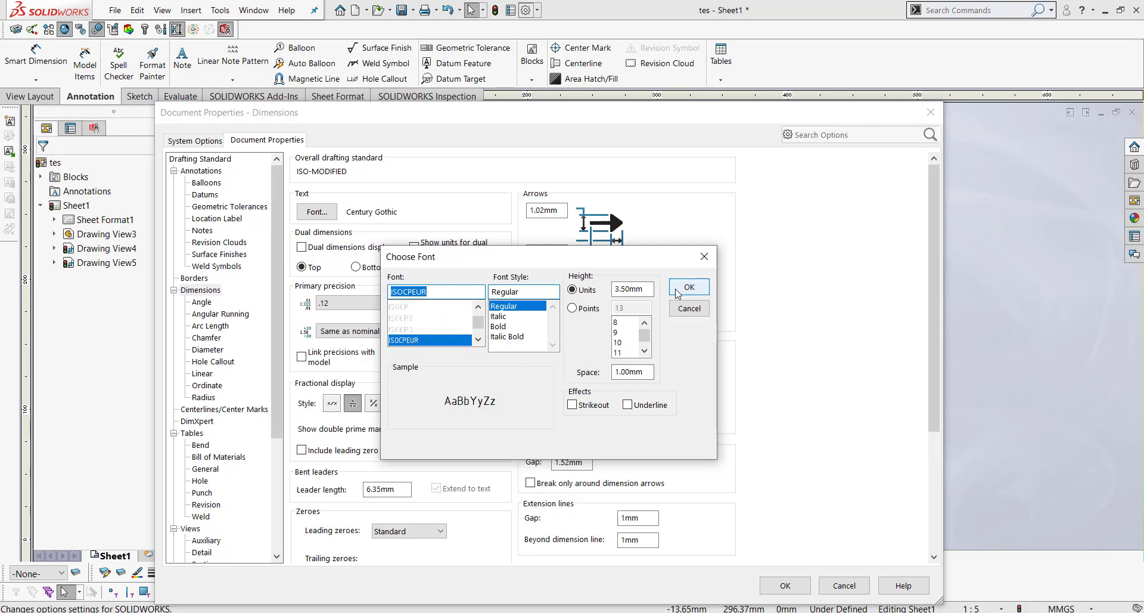
click(582, 309)
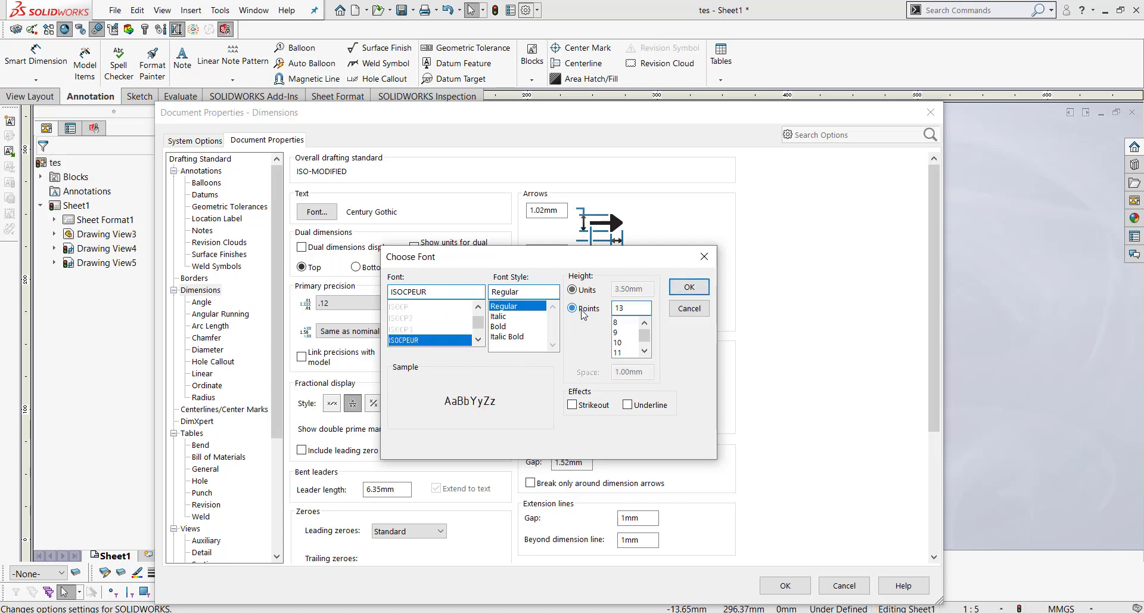
click(617, 342)
click(678, 292)
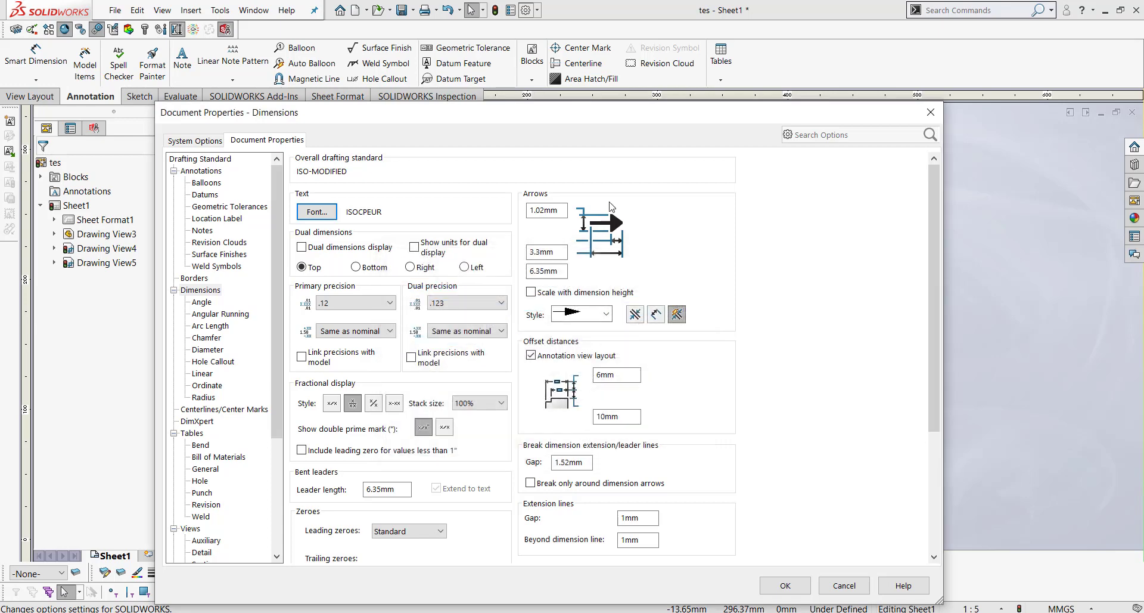
Step: Scale the dimension arrows with the dimension height and set leading zeroes to Remove
click(531, 293)
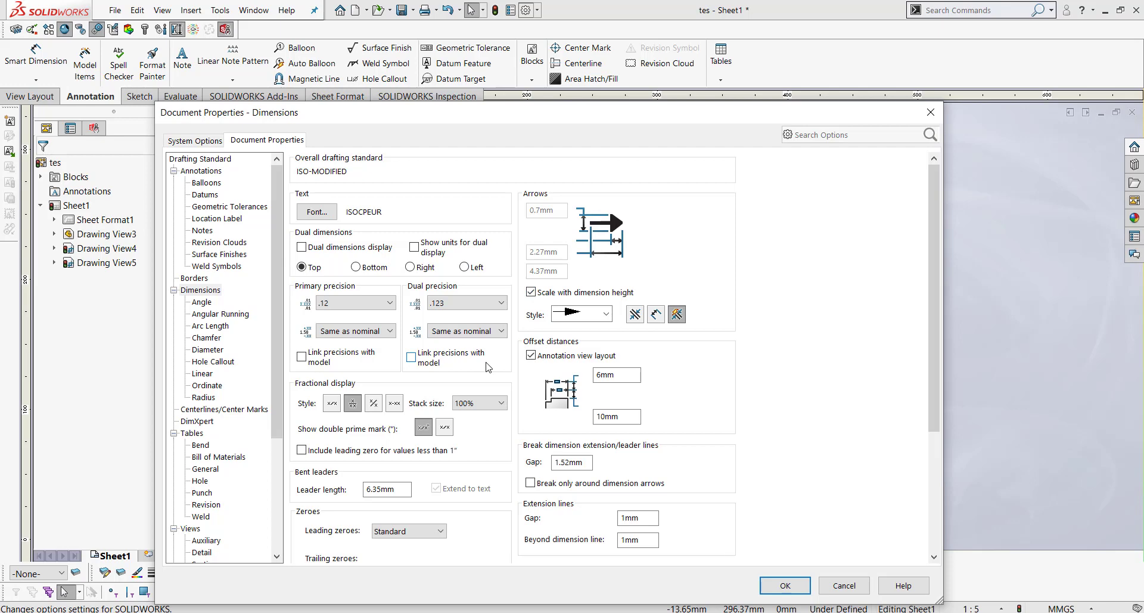
drag(931, 280, 918, 403)
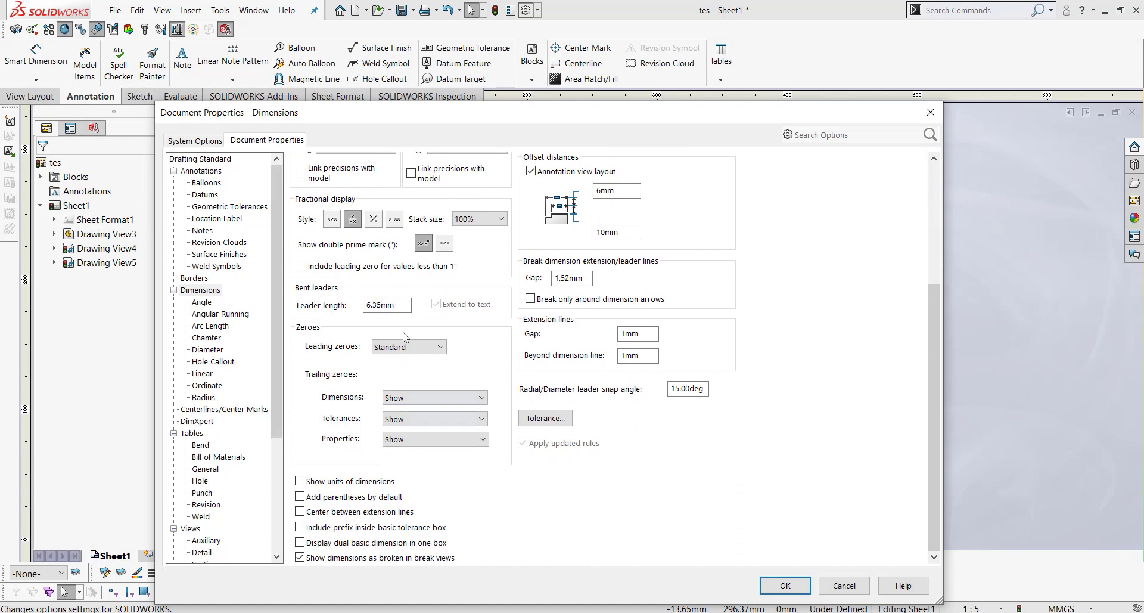
click(409, 346)
click(405, 379)
Step: Set the primary dimension precision to .1 and centre dimension text between the extension lines
drag(934, 337, 942, 264)
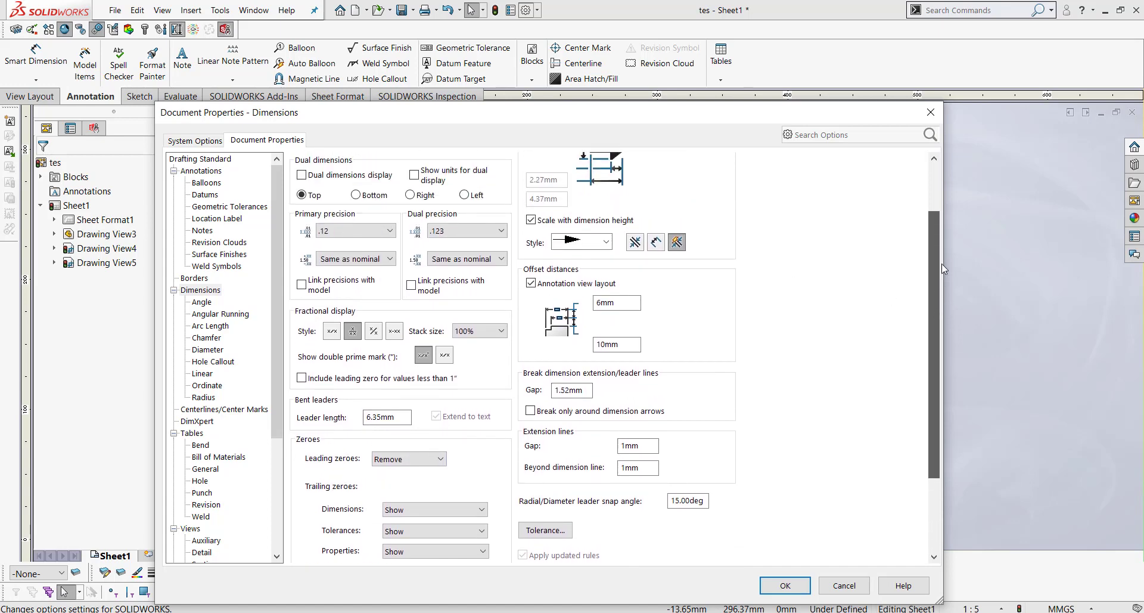
click(365, 232)
click(336, 252)
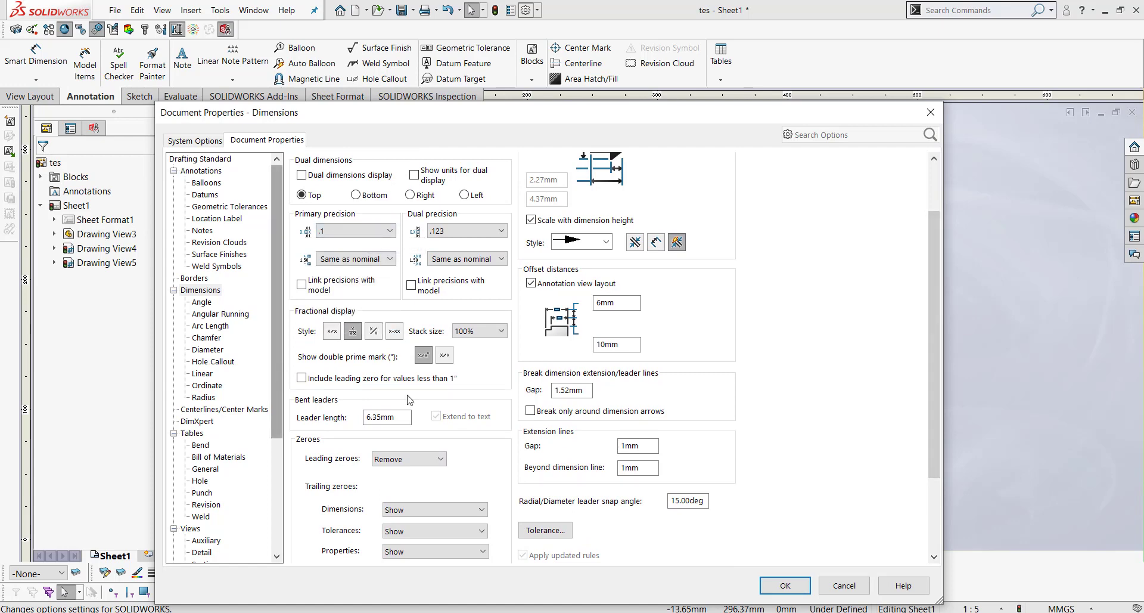
scroll(572, 393, down, 3)
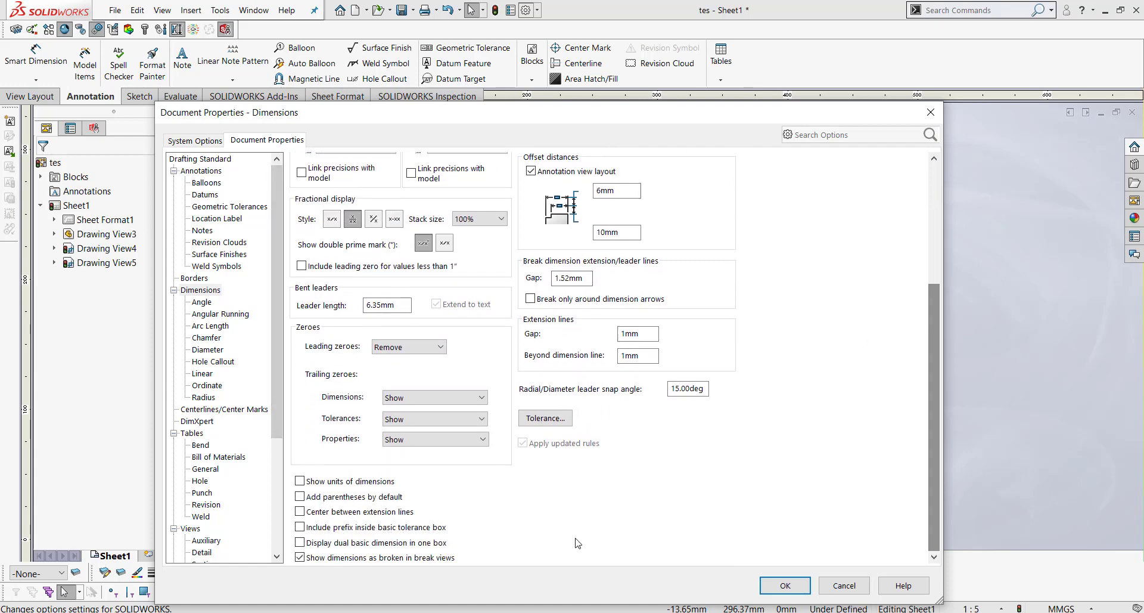
click(300, 511)
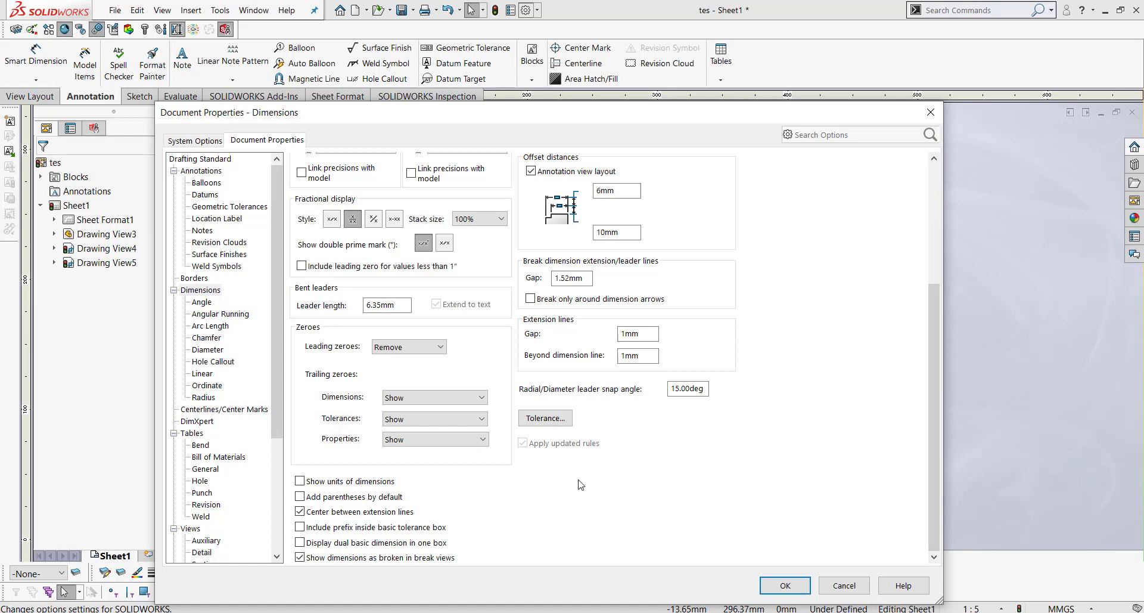
Step: Assign the DIMENSI layer to the angle and angular running dimension types
click(201, 302)
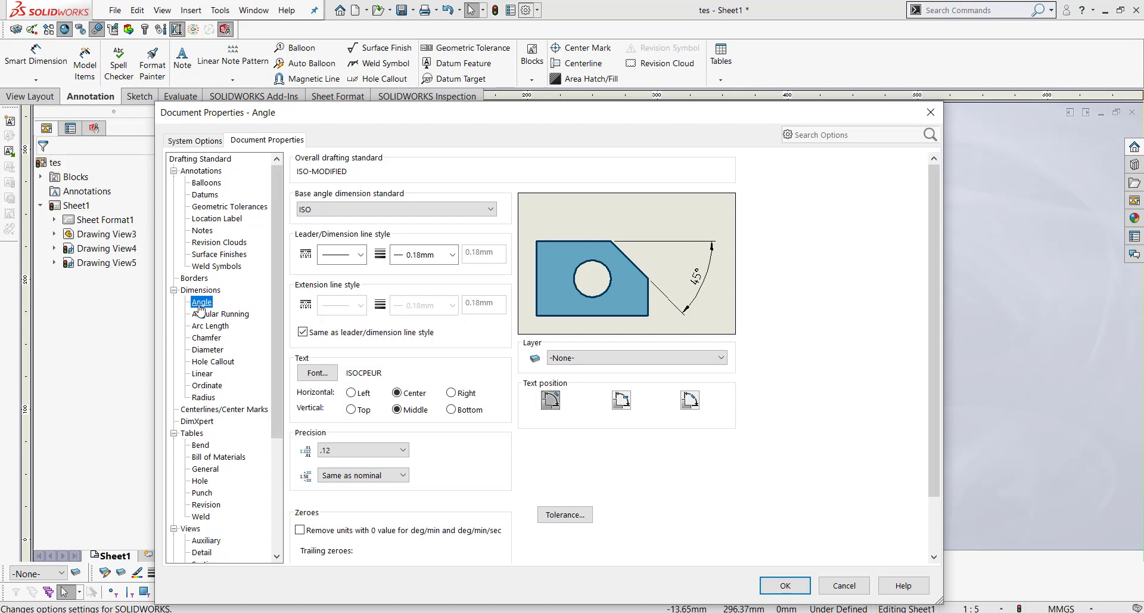
click(689, 357)
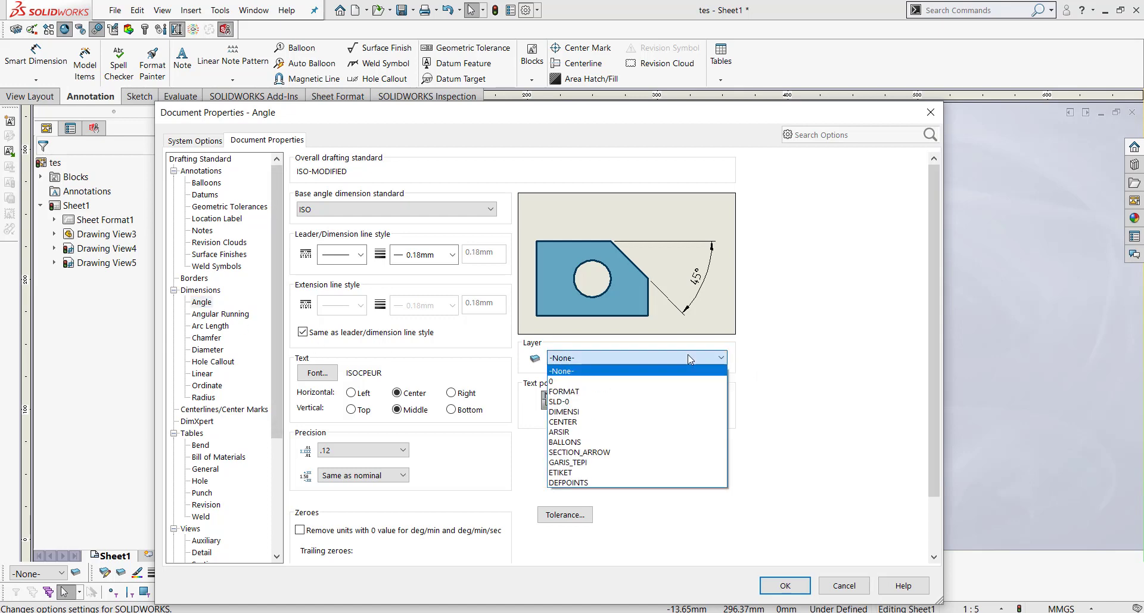
click(571, 412)
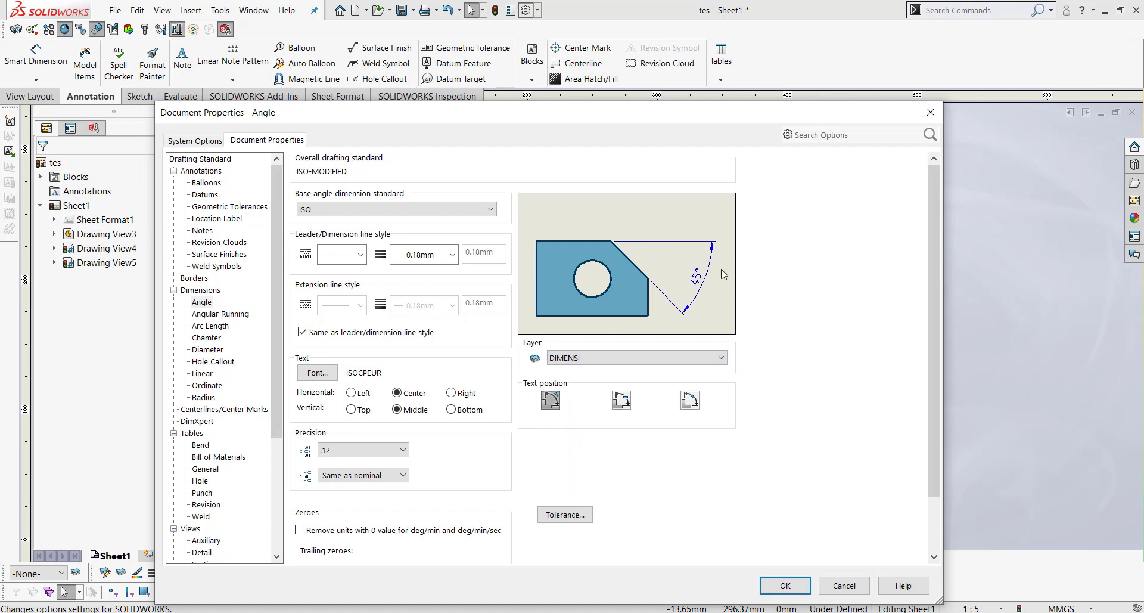
click(221, 313)
click(599, 348)
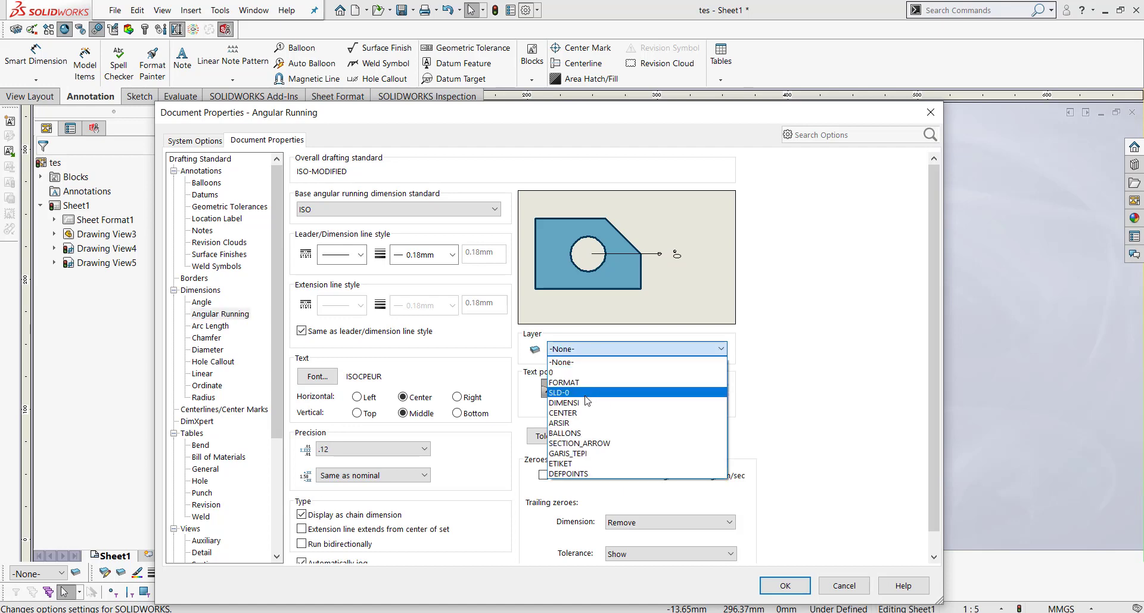
click(587, 392)
click(607, 348)
click(584, 403)
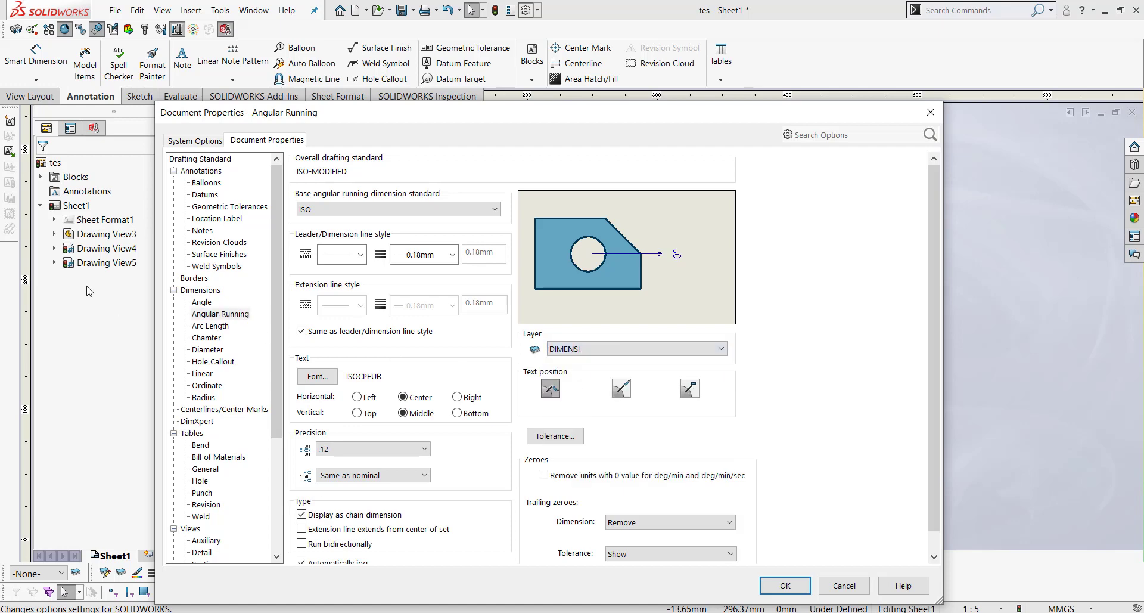
Step: Assign the DIMENSI layer to the arc length and chamfer dimension types
click(211, 325)
click(602, 357)
click(589, 411)
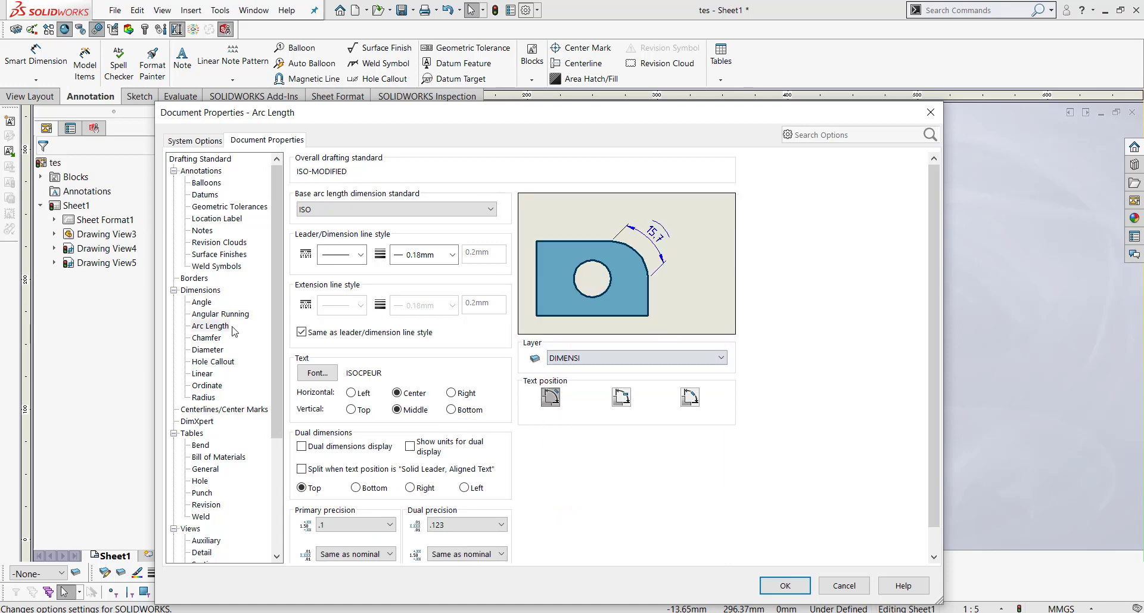
click(209, 337)
click(604, 370)
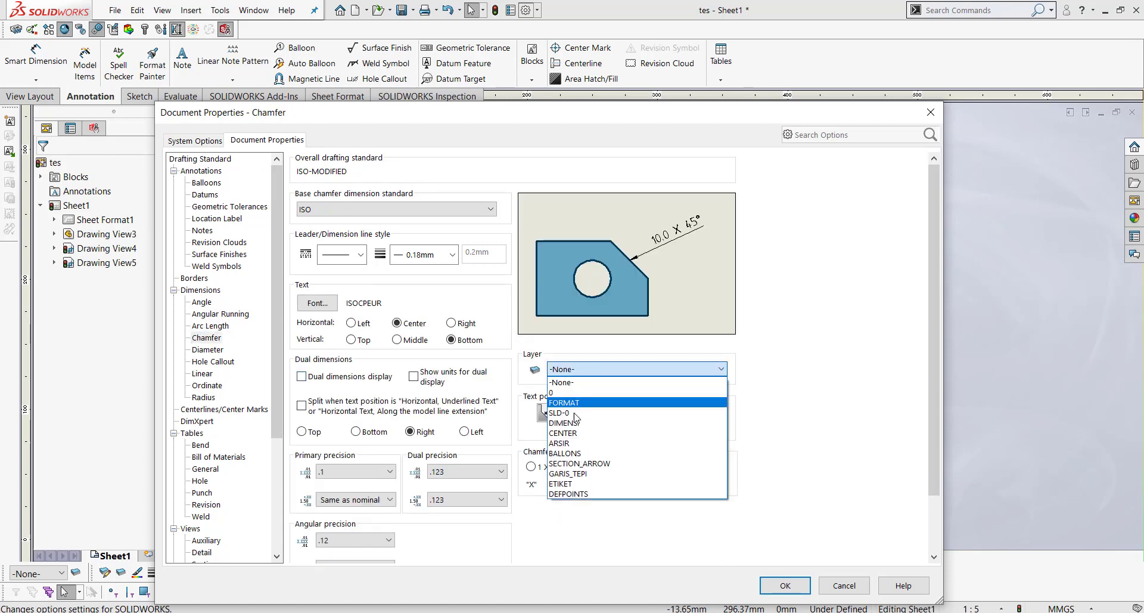
click(590, 412)
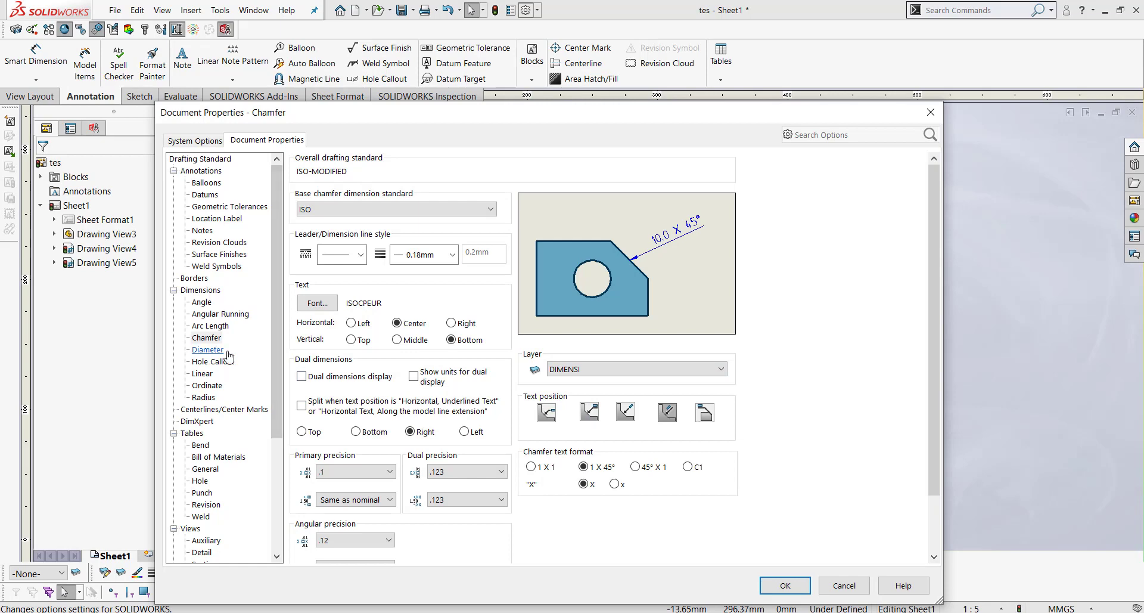
Step: Assign the DIMENSI layer to diameter dimensions and hole callouts
click(208, 349)
click(597, 358)
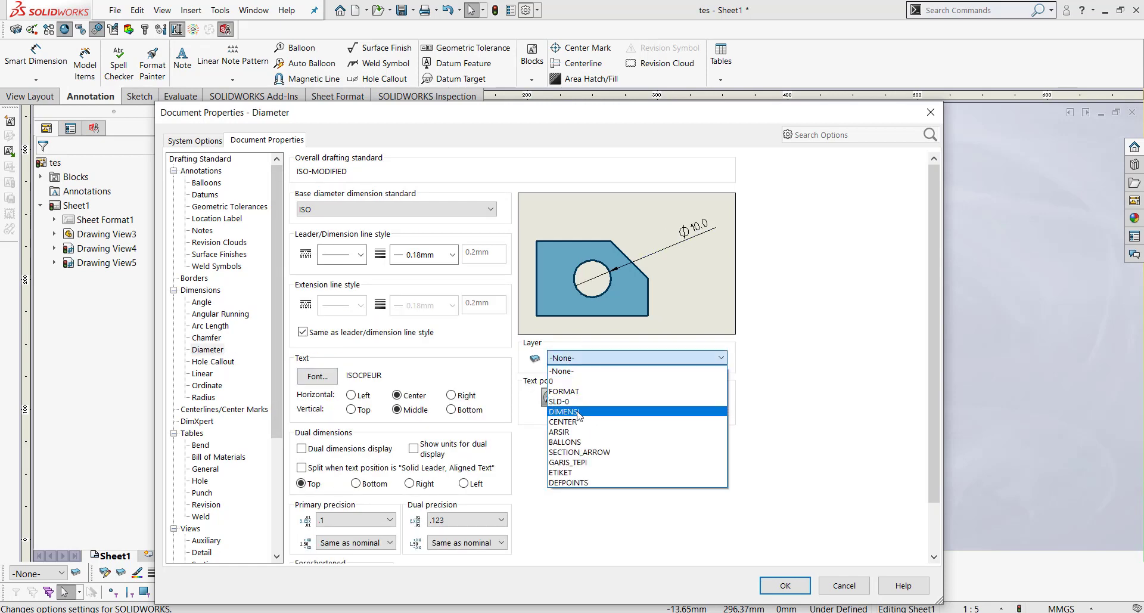
click(590, 411)
click(213, 361)
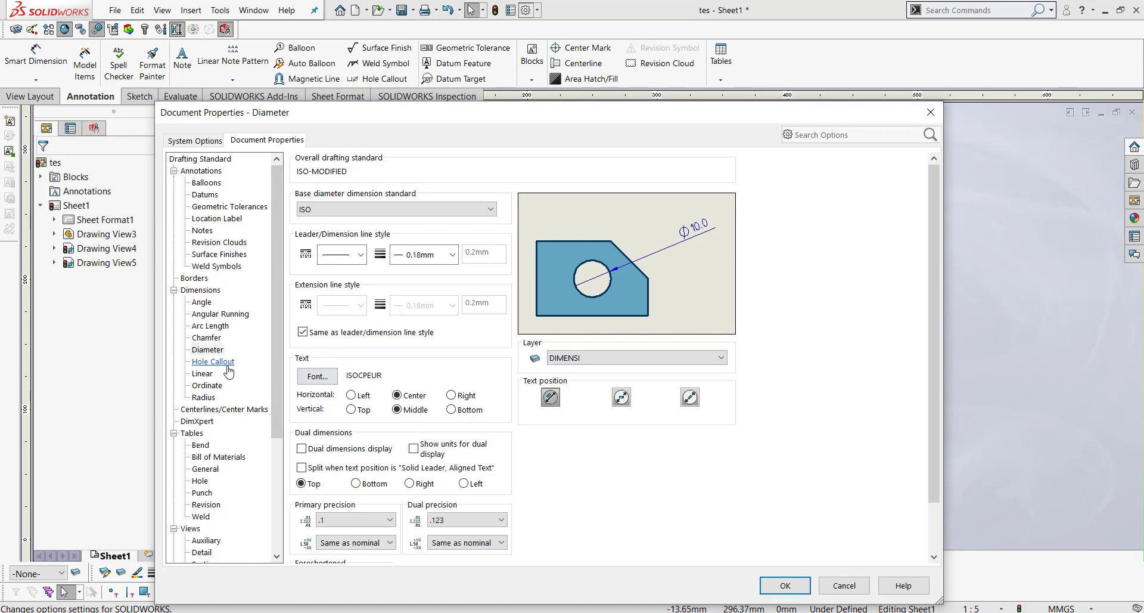
click(629, 359)
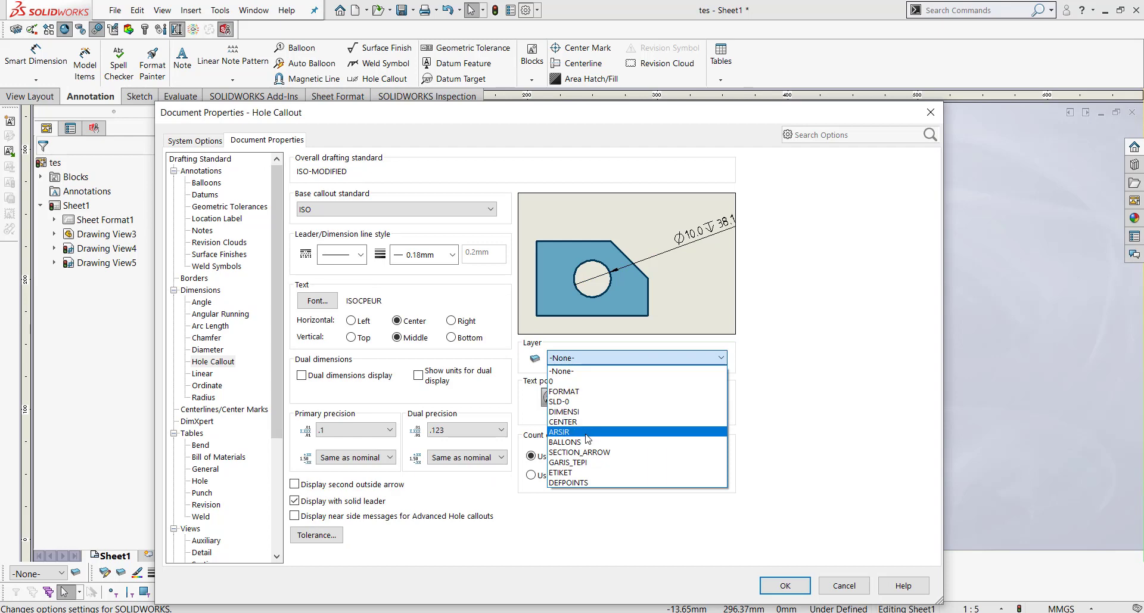
click(593, 411)
Step: Assign the DIMENSI layer to the linear and ordinate dimension types
click(212, 375)
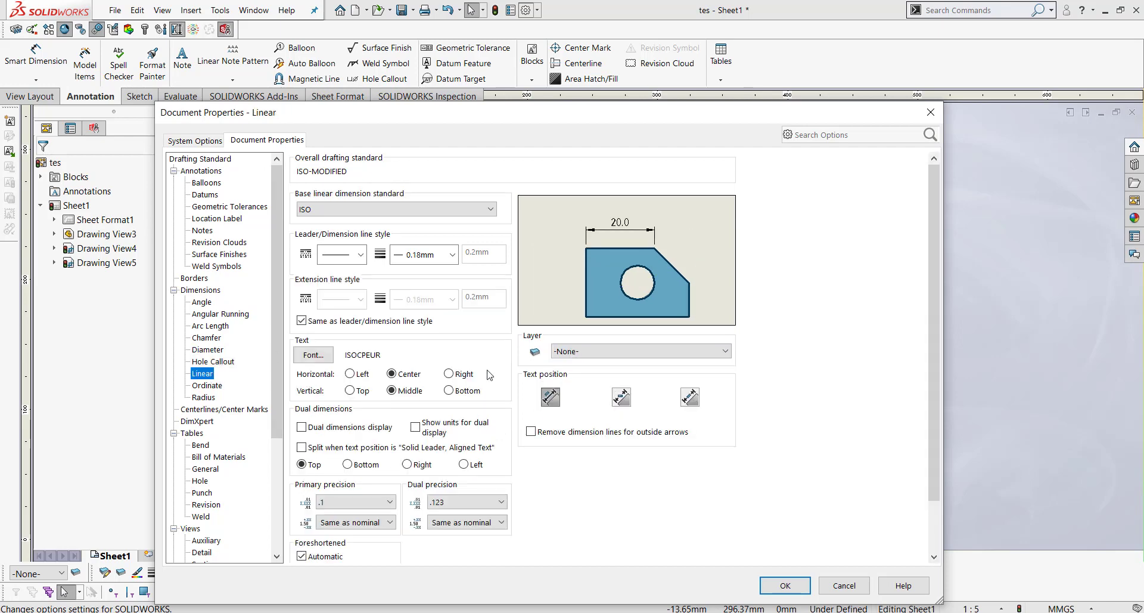
click(585, 351)
click(589, 405)
click(207, 386)
click(585, 358)
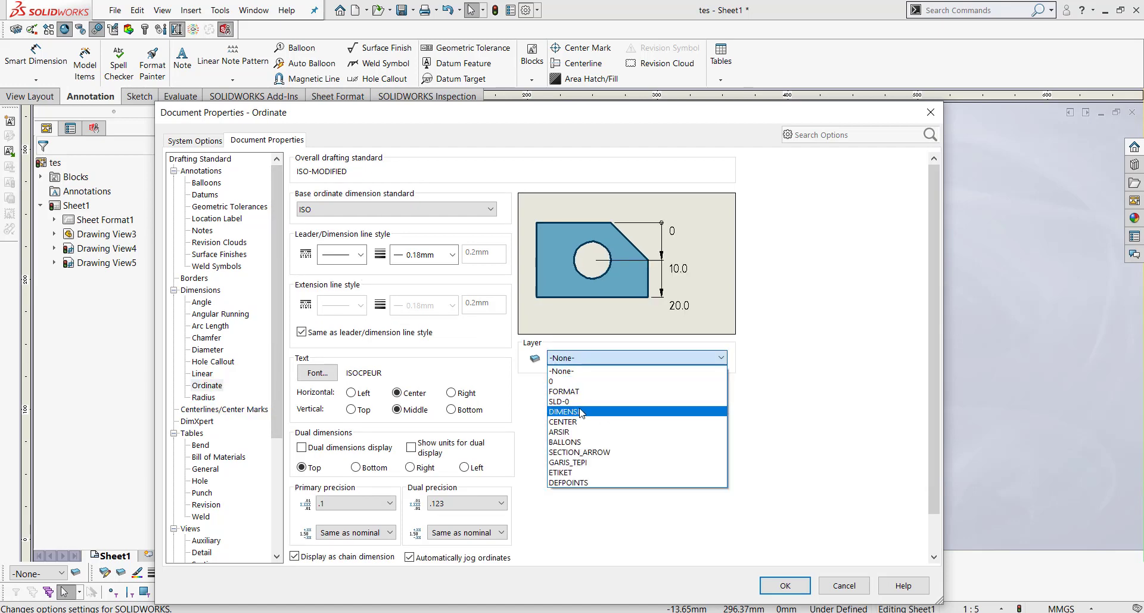
click(581, 411)
Step: Assign the DIMENSI layer to the radius dimension type
click(203, 397)
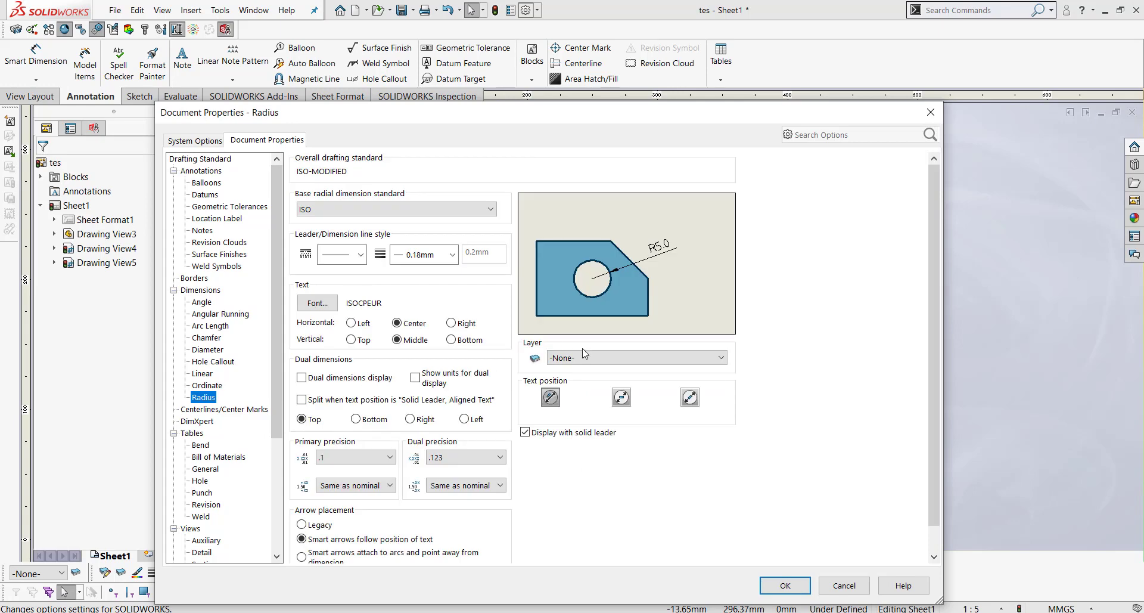
click(584, 358)
click(579, 405)
click(590, 359)
click(585, 414)
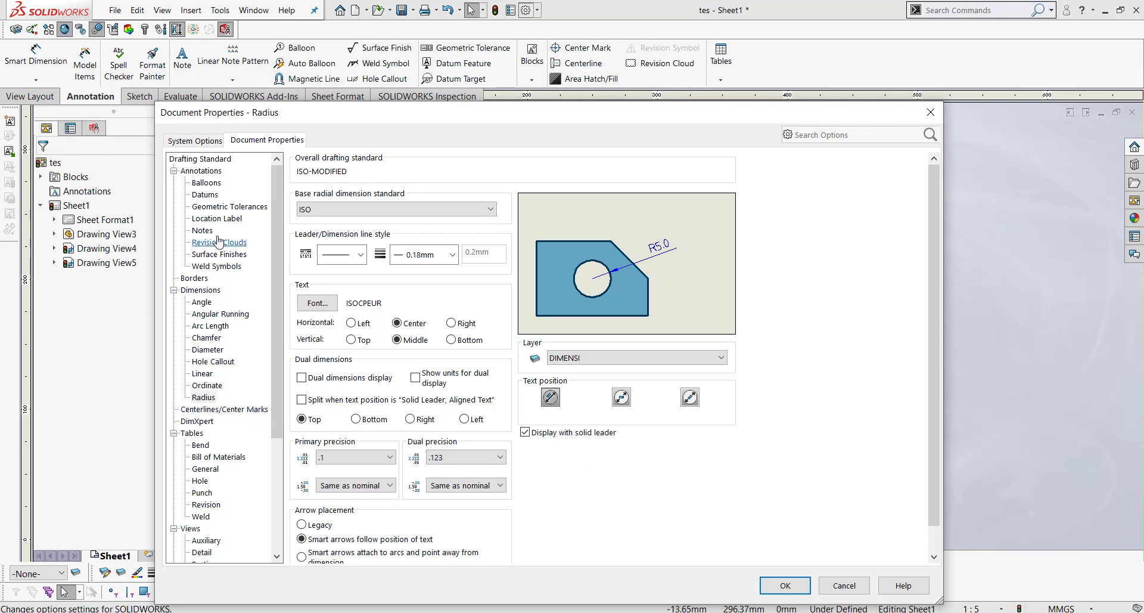
Step: Assign the BALLONS layer to balloon annotations in the document properties
click(206, 183)
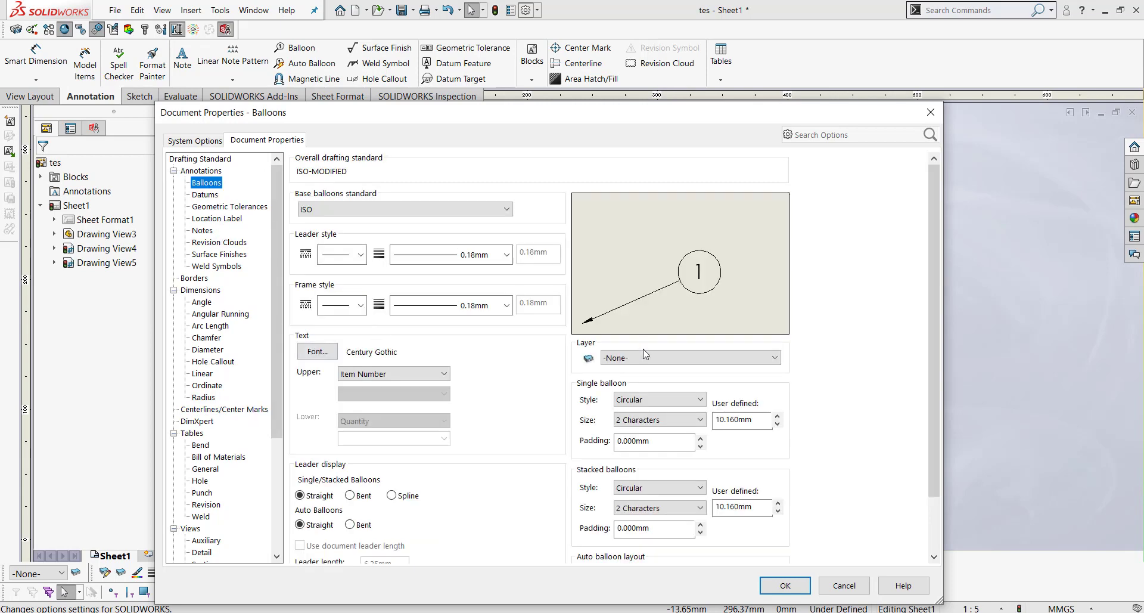
click(646, 357)
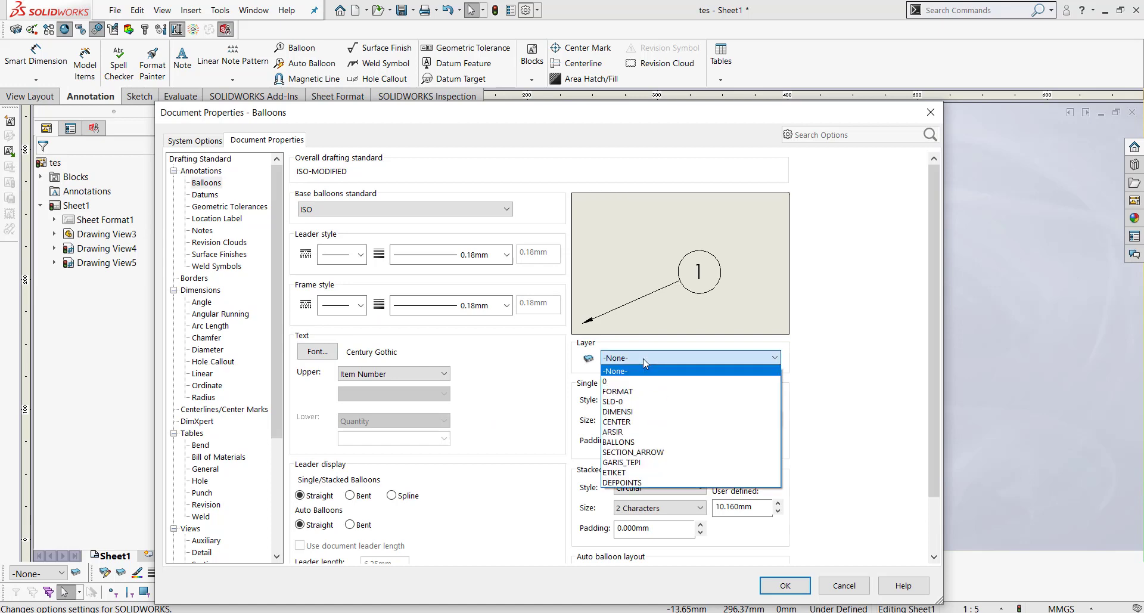
click(622, 442)
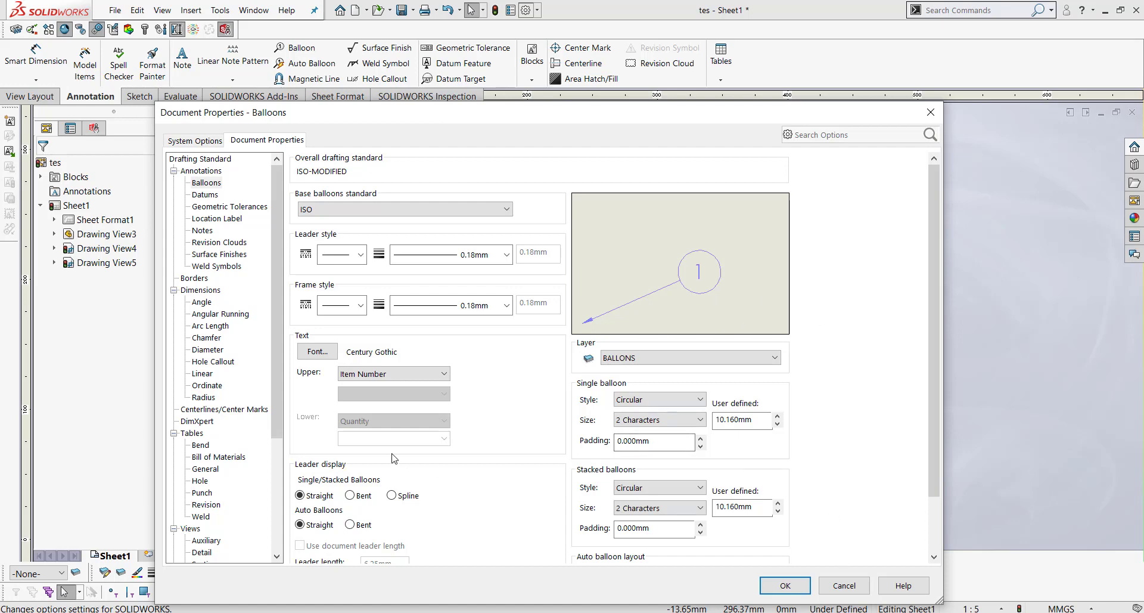
Step: Assign the CENTER layer to the auxiliary and detail view types
scroll(241, 427, down, 3)
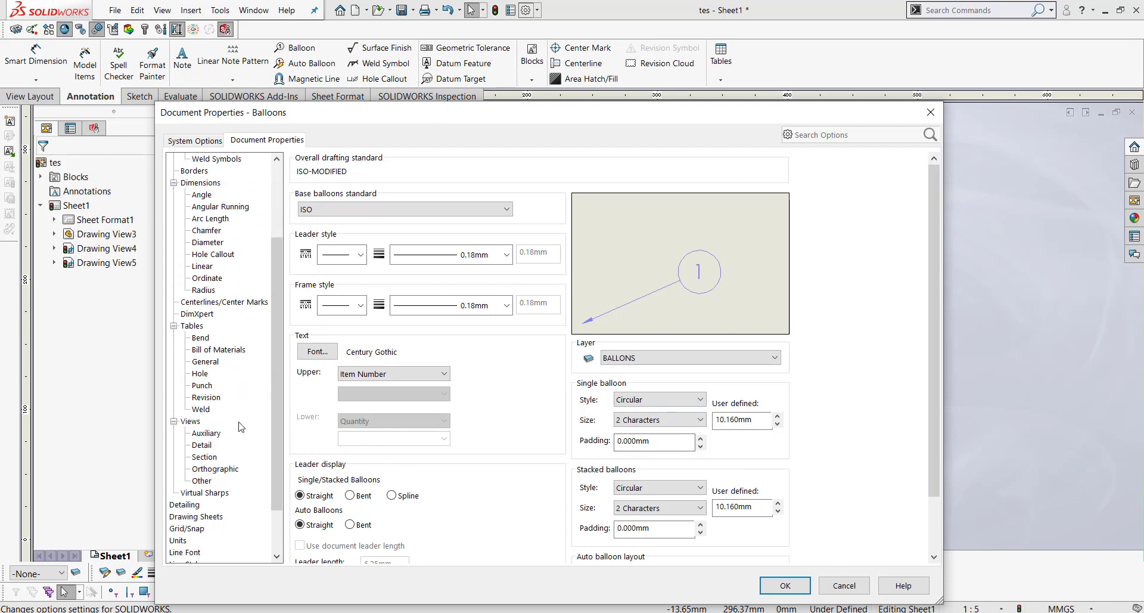
click(206, 433)
click(626, 366)
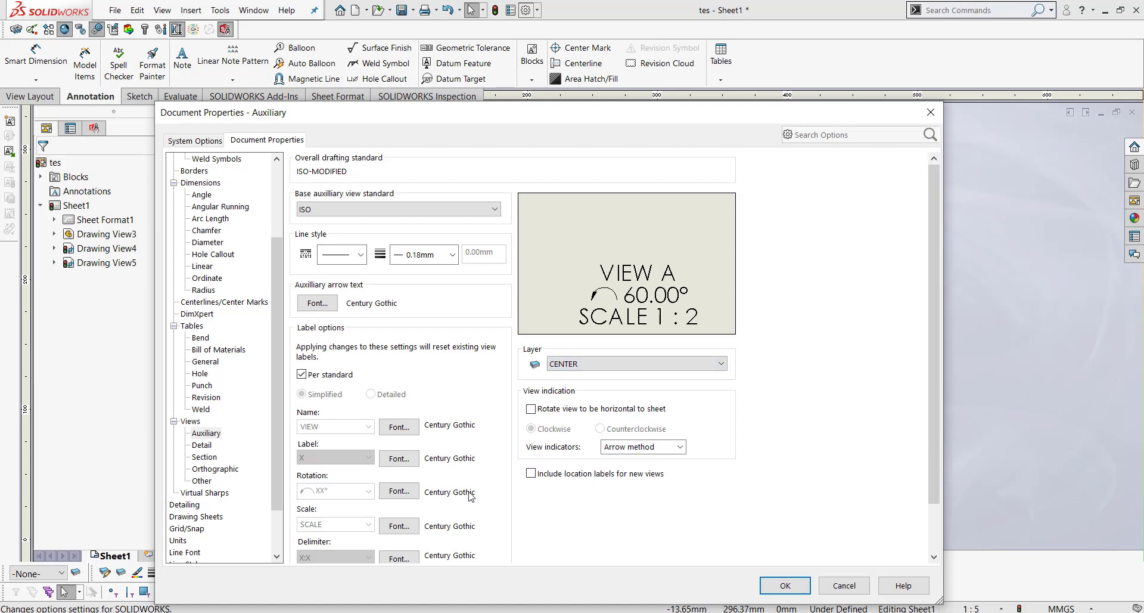
click(201, 444)
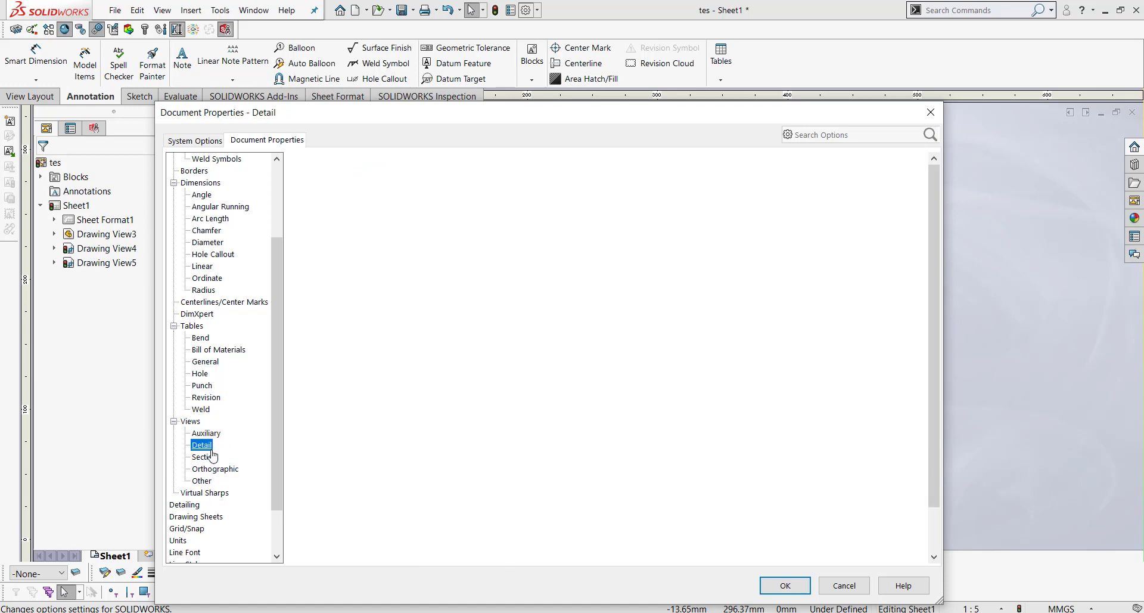
click(624, 214)
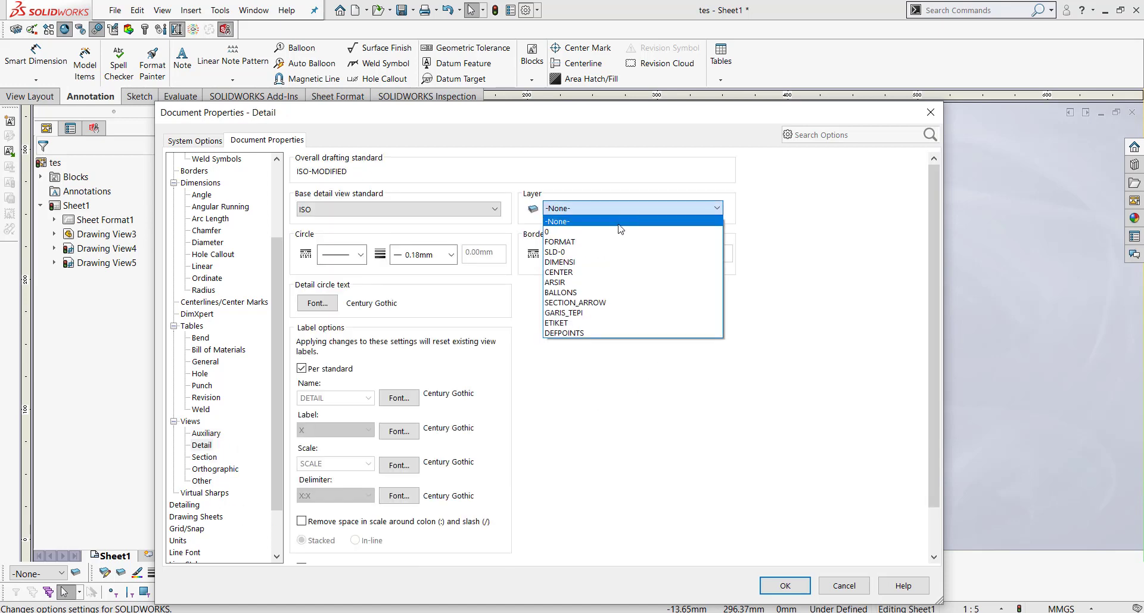
click(593, 272)
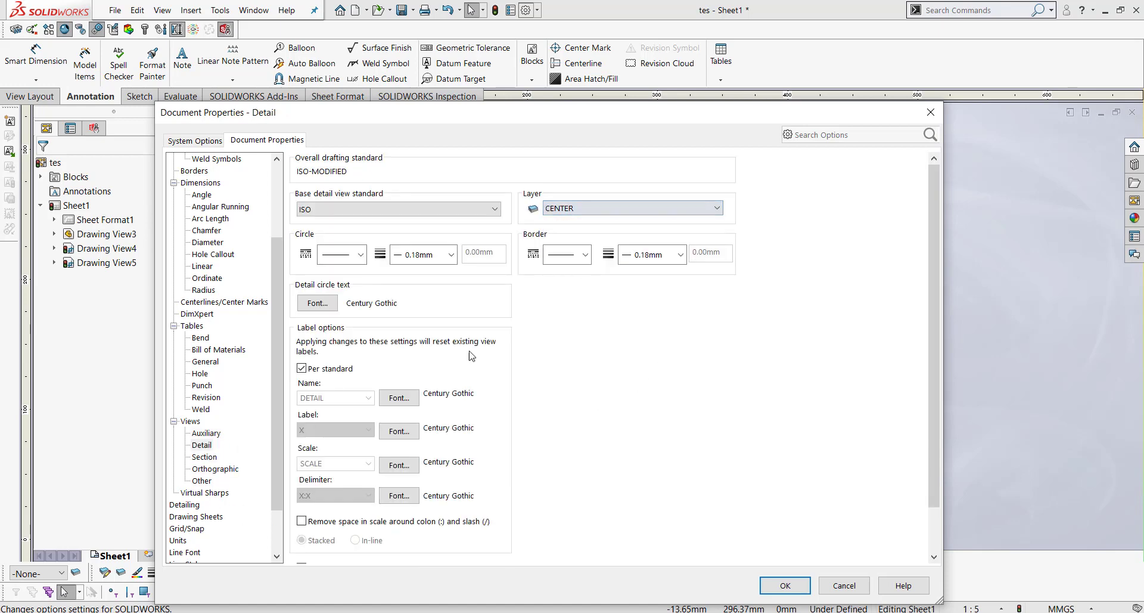
Step: Assign the CENTER layer to the section view type and apply the document properties
click(207, 458)
click(702, 207)
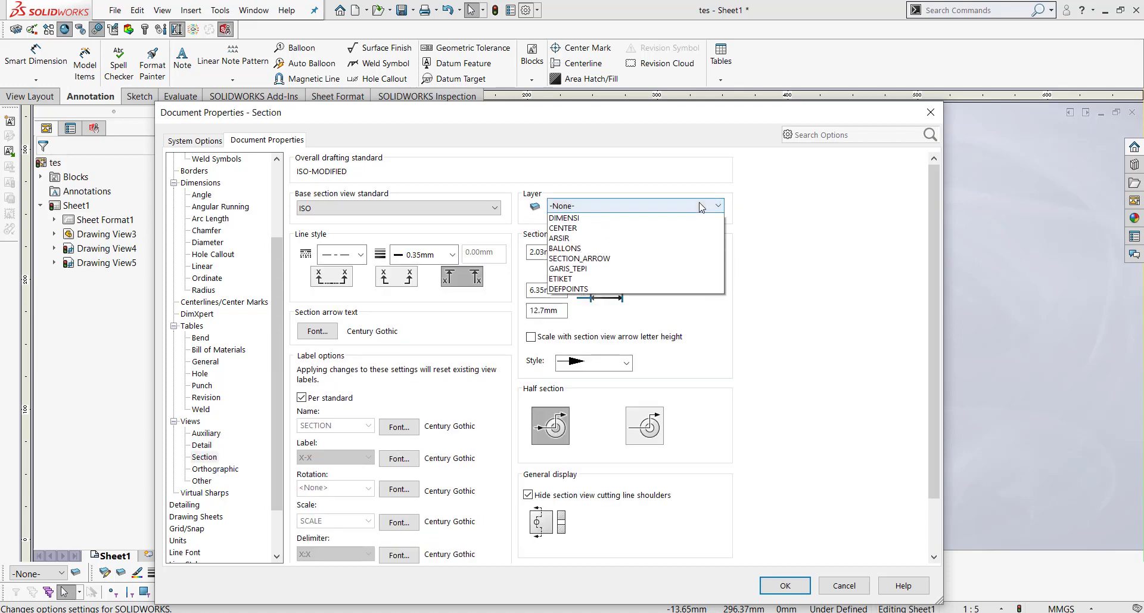
click(625, 270)
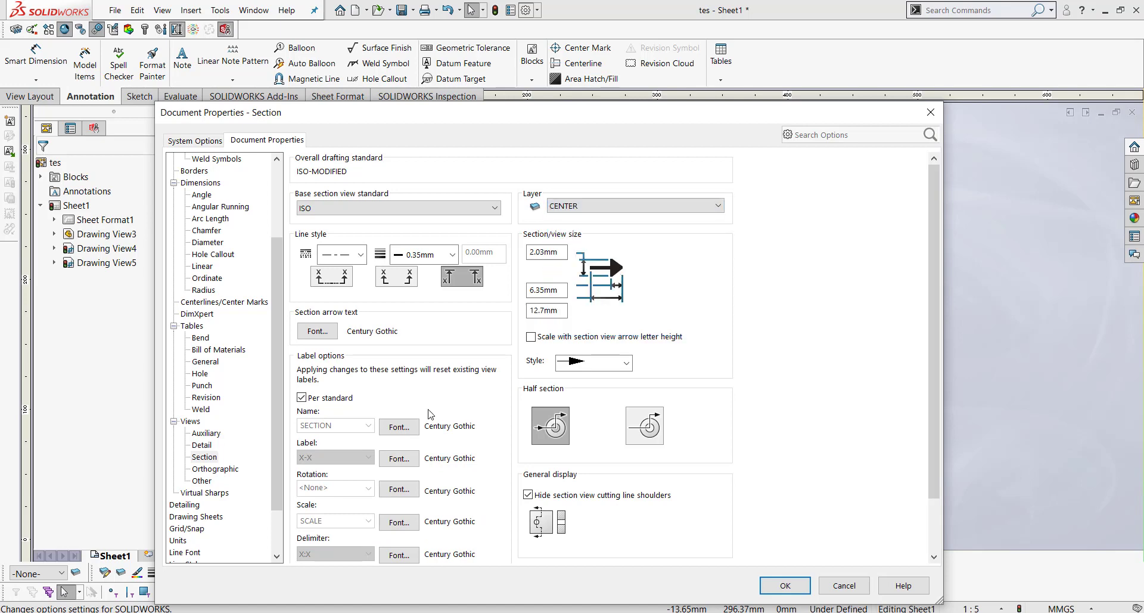
click(211, 469)
click(204, 481)
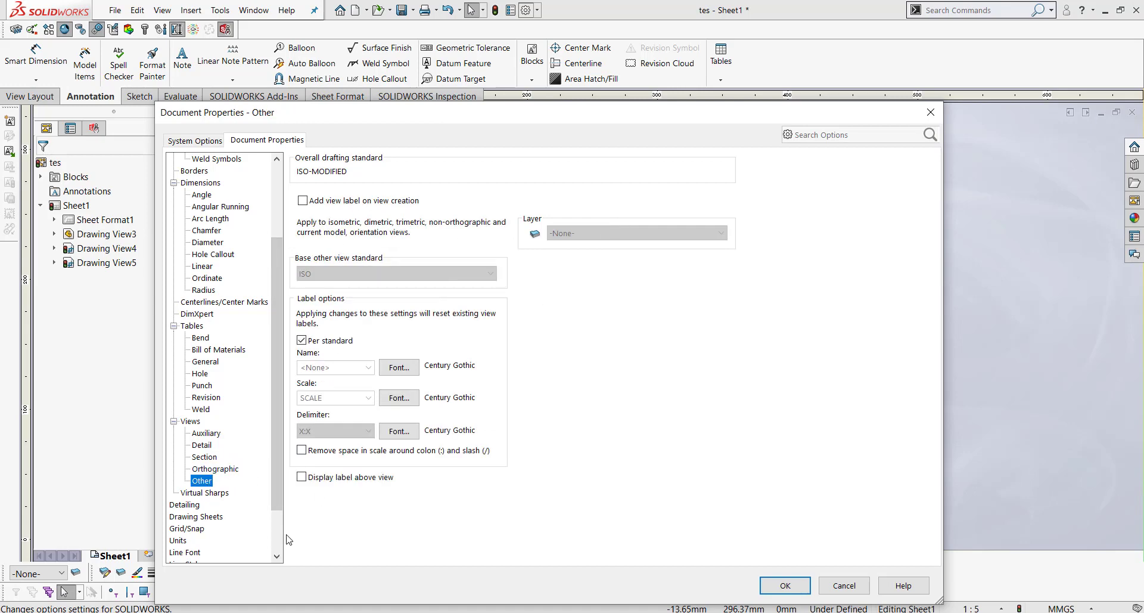
scroll(271, 459, down, 2)
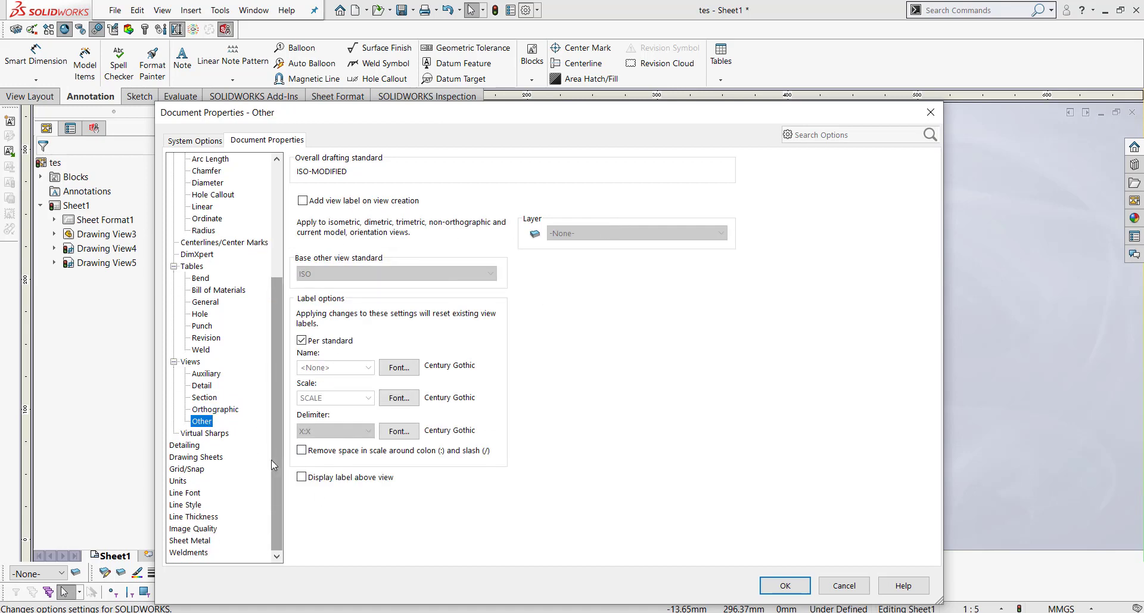
click(797, 586)
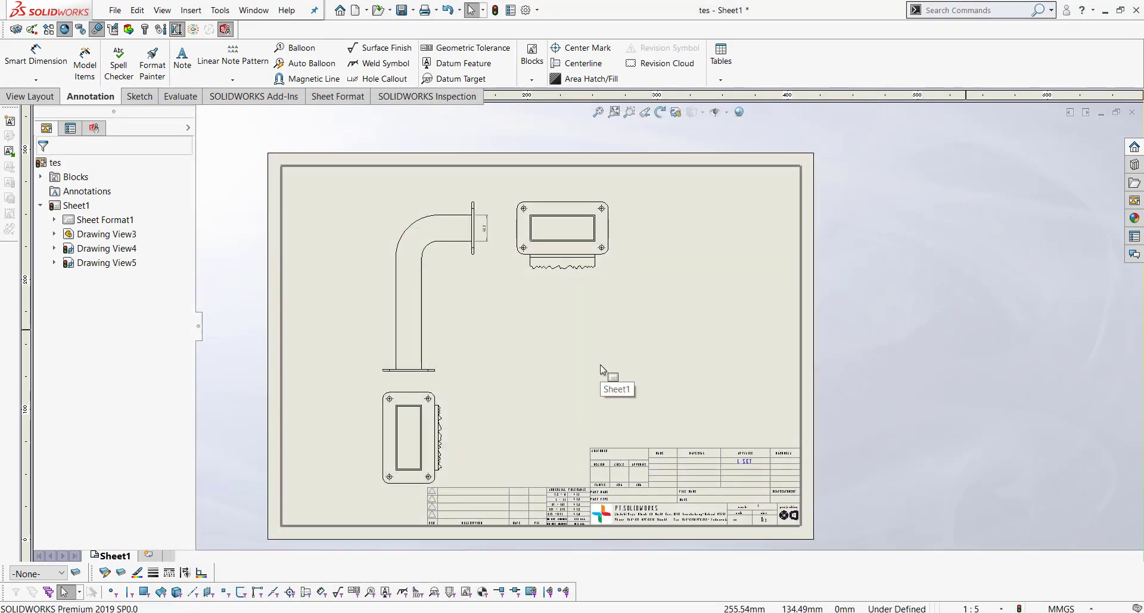
Step: Dimension the overall flange width above the cropped view beside the elbow
click(51, 70)
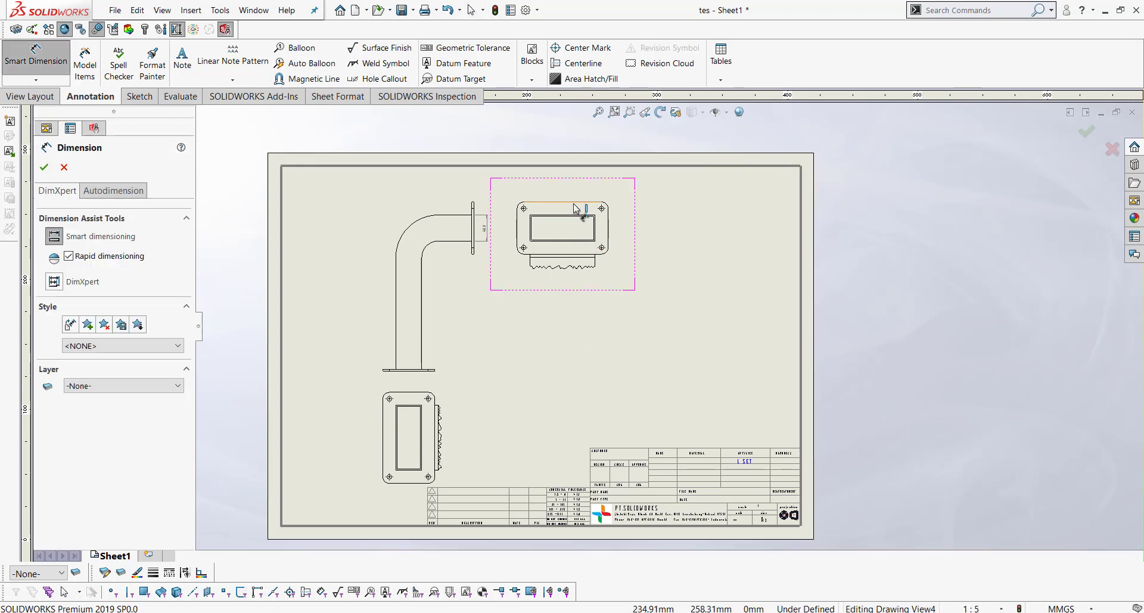
click(527, 231)
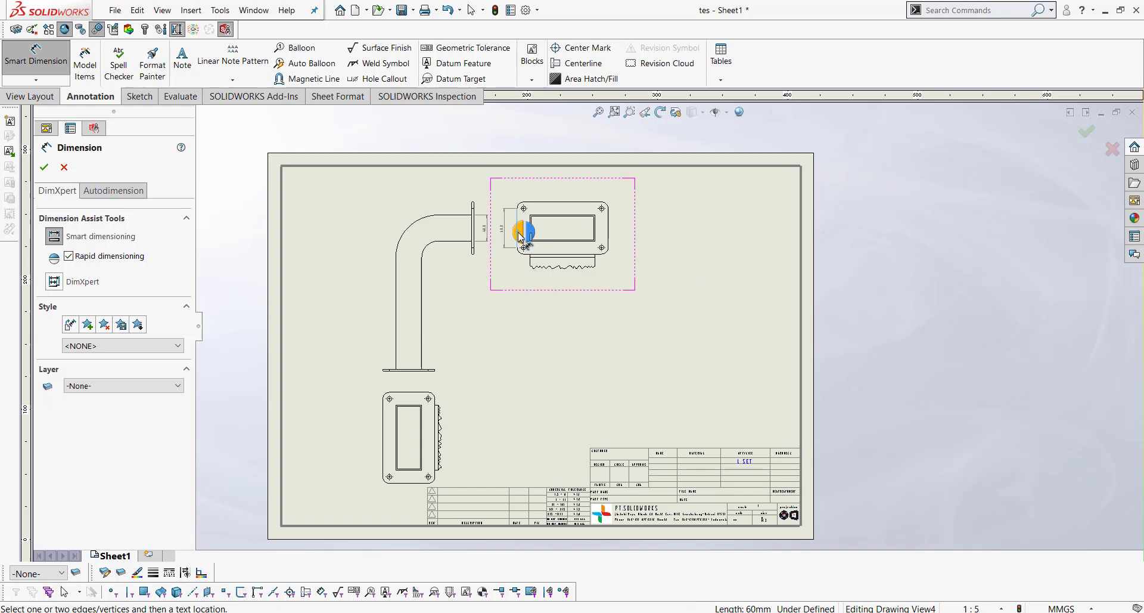
click(608, 231)
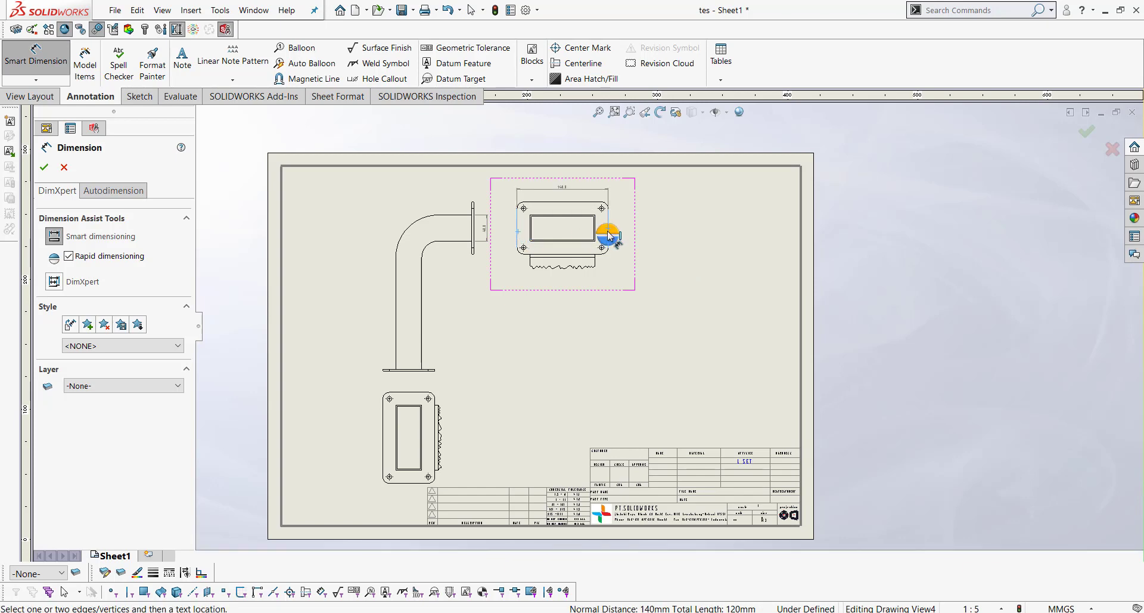
click(609, 233)
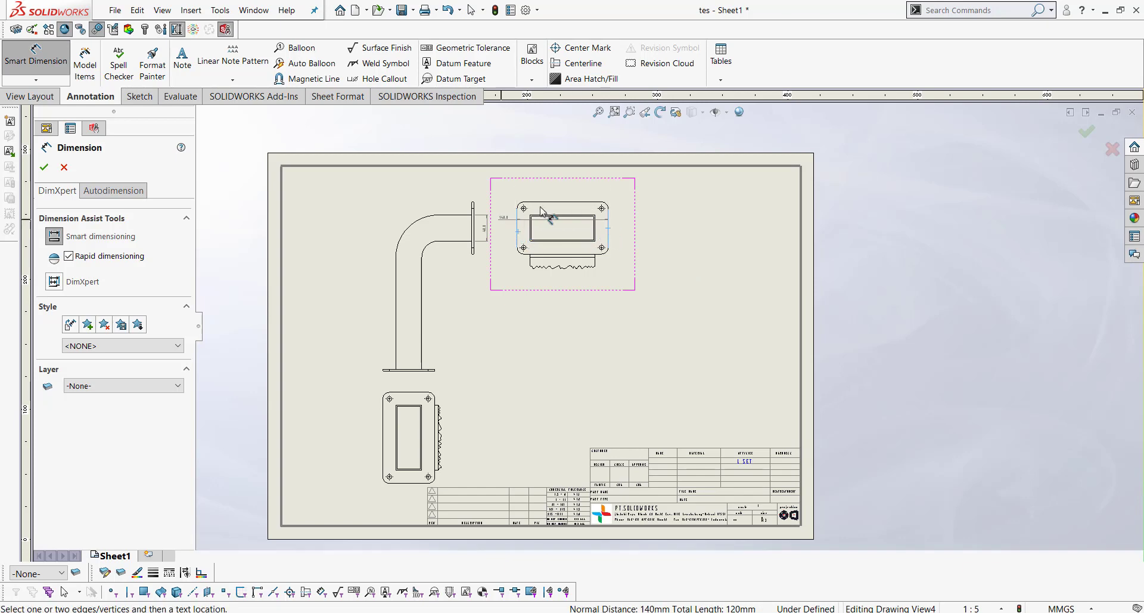
click(43, 168)
scroll(523, 222, down, 5)
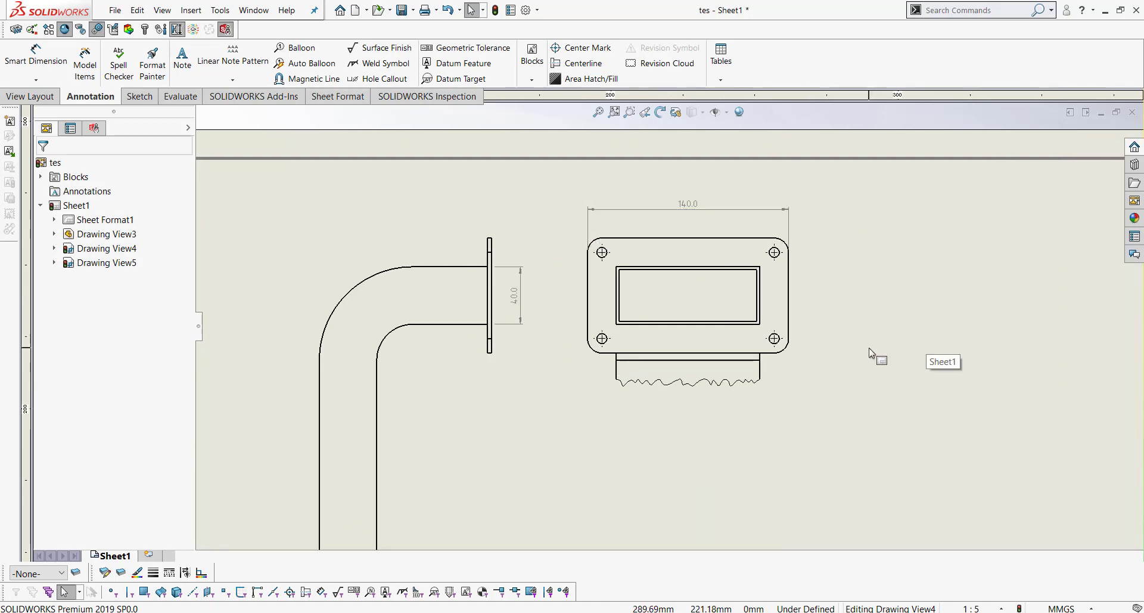
scroll(824, 398, up, 5)
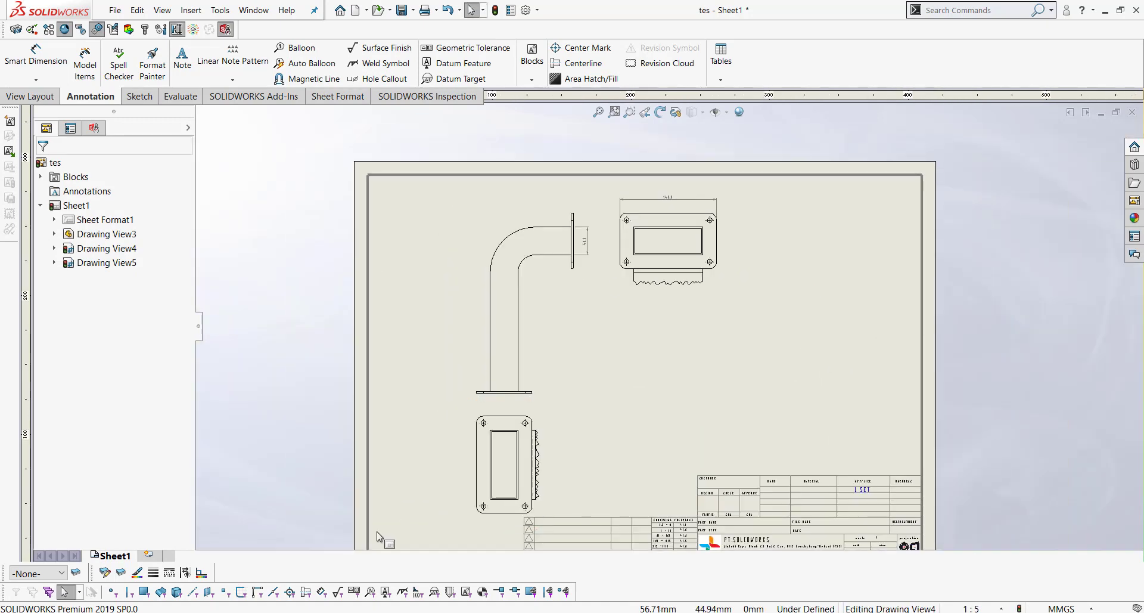
Step: Set the active drawing layer to -Per Standard- and rebuild the drawing
click(60, 573)
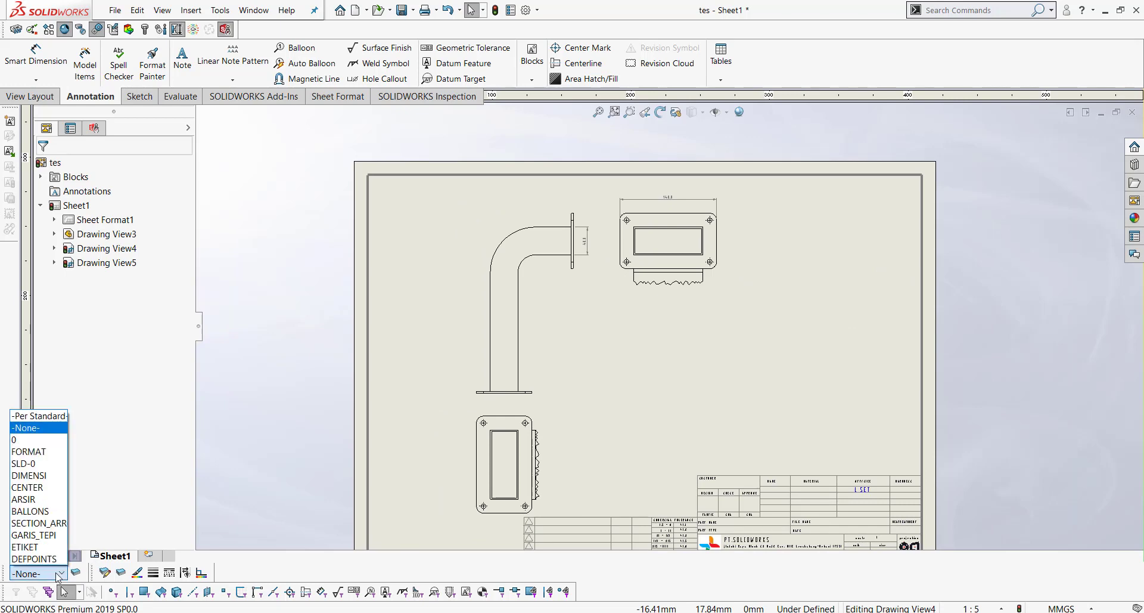
click(58, 576)
click(58, 575)
click(58, 416)
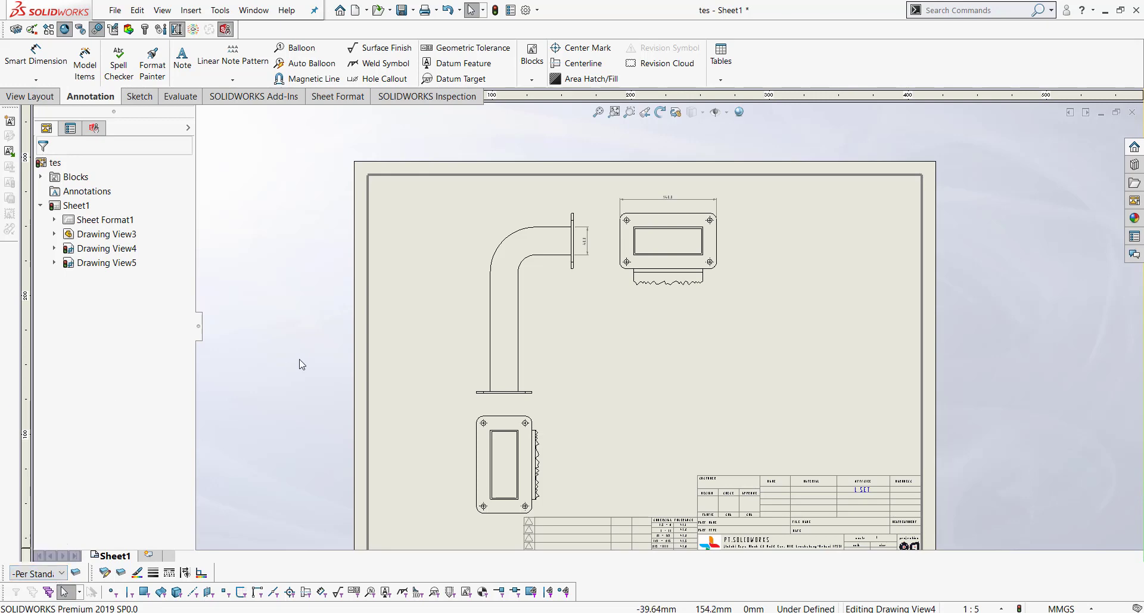
click(496, 12)
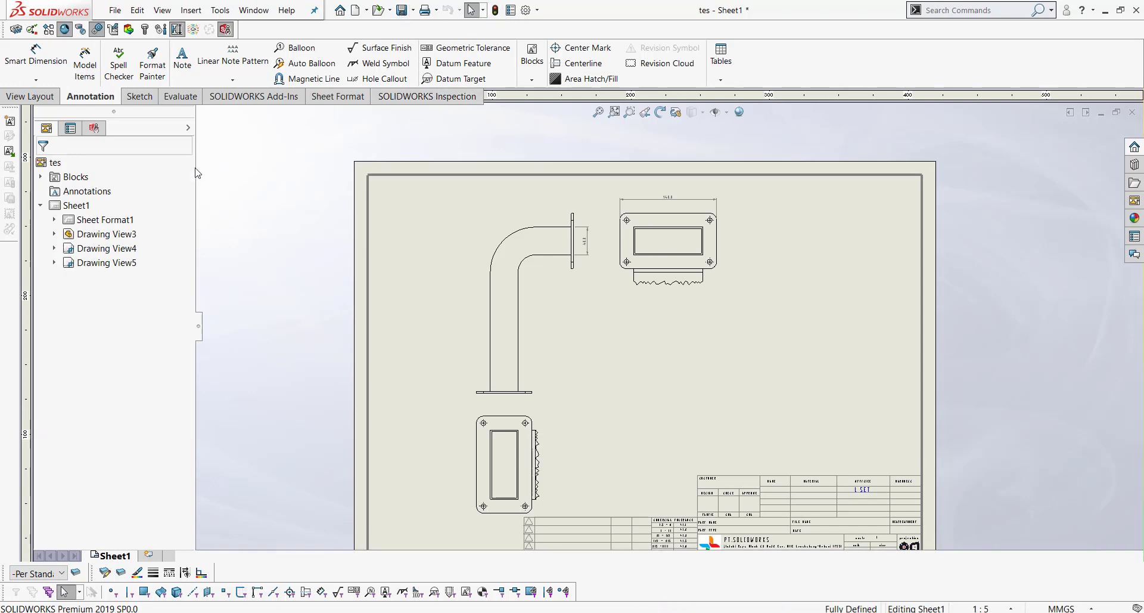
Step: Dimension the full height of the upper flange in the elbow view, outside the existing 40 mm dimension
click(35, 56)
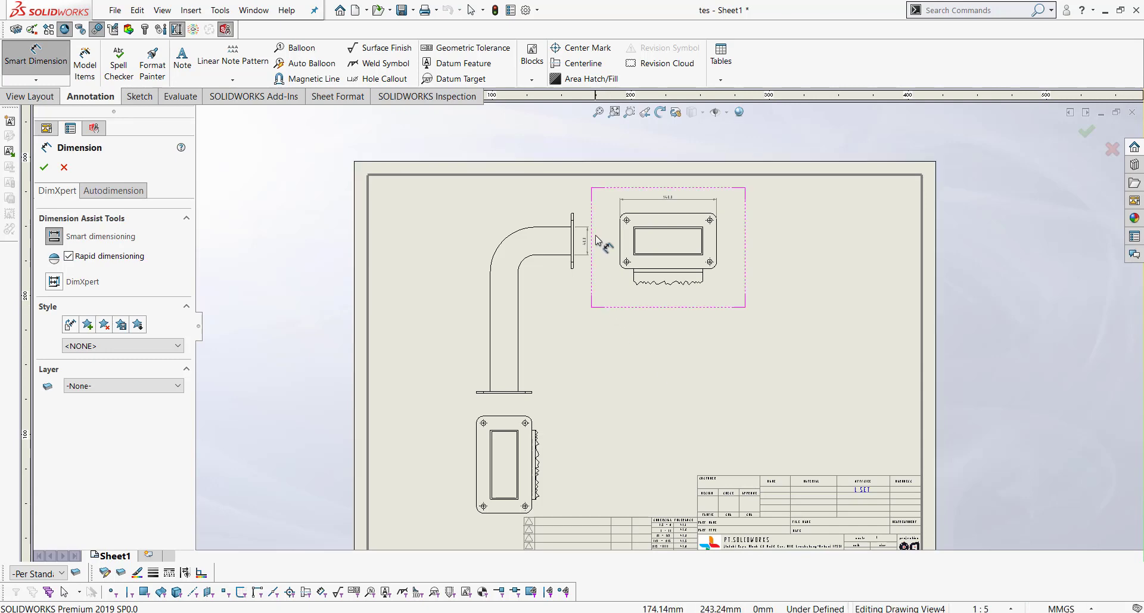
scroll(596, 237, down, 3)
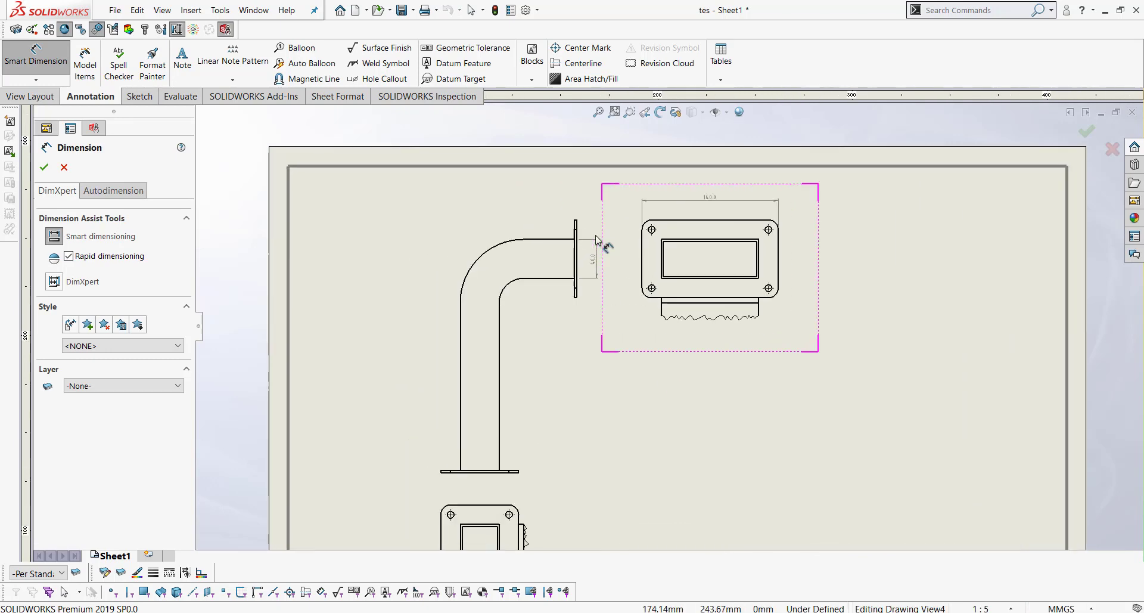
click(581, 270)
click(609, 265)
scroll(611, 321, down, 3)
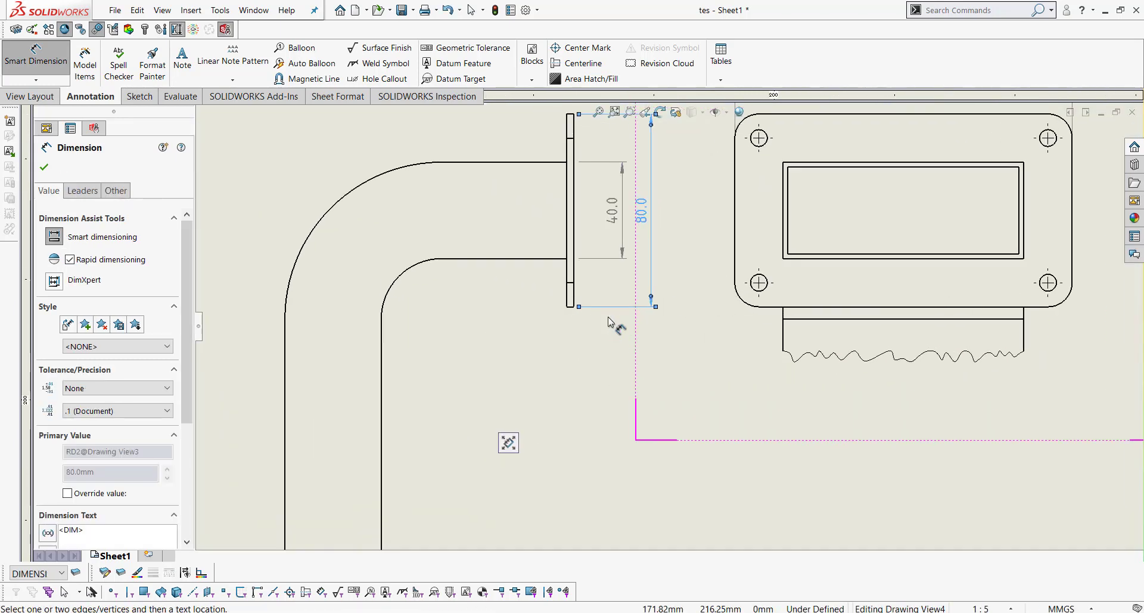
click(604, 400)
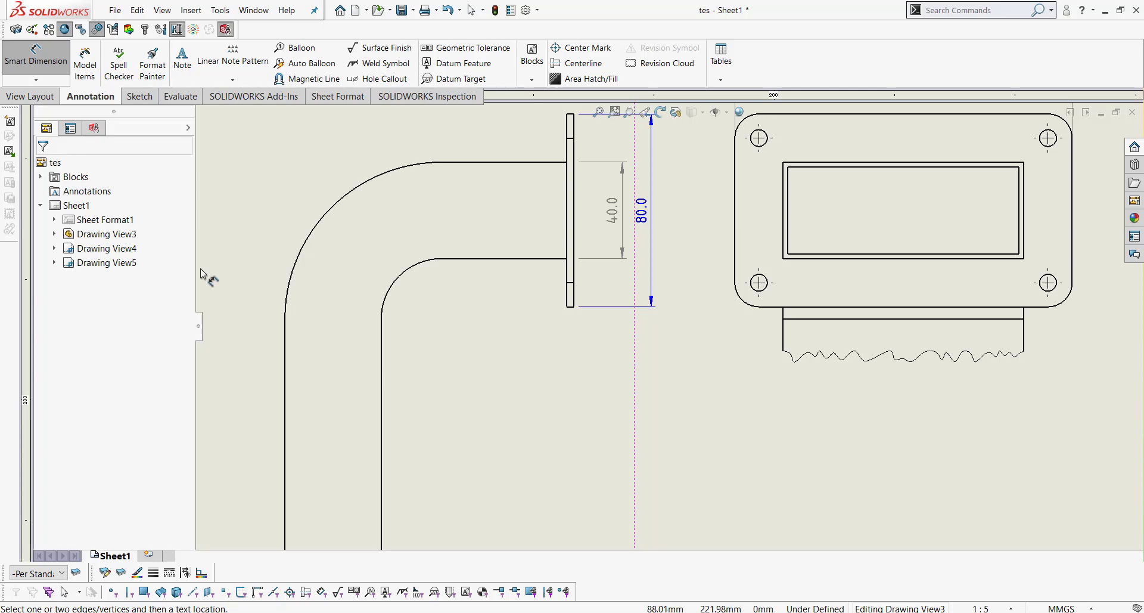
right_click(193, 234)
click(326, 190)
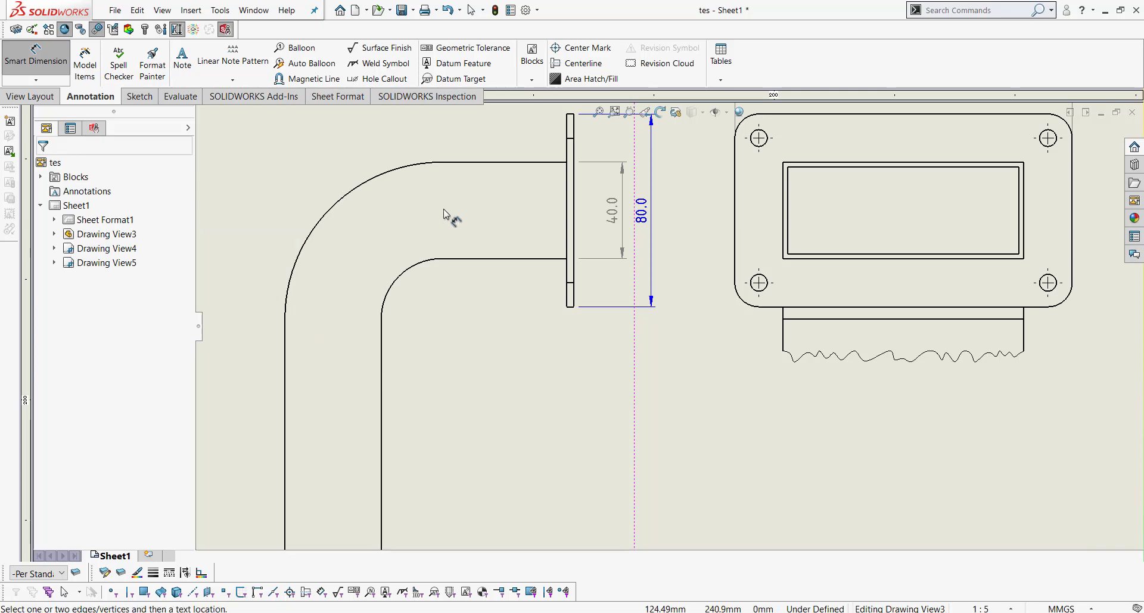
click(587, 64)
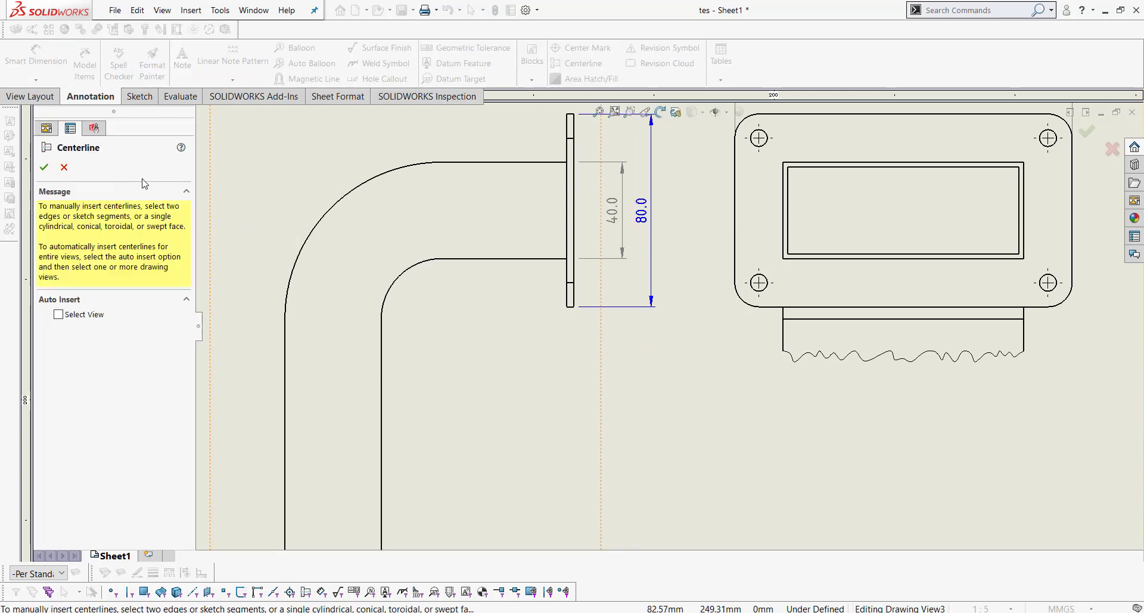
click(64, 168)
scroll(668, 325, up, 4)
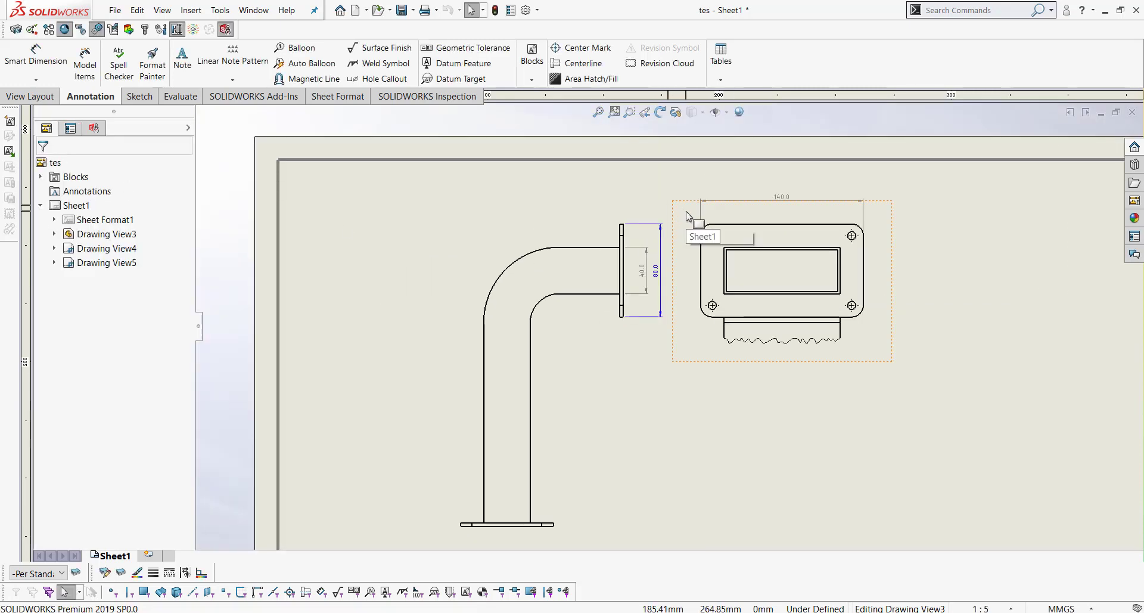
Step: Delete the four center marks from the flange holes in the cropped view beside the elbow
click(875, 325)
right_drag(876, 325, 885, 332)
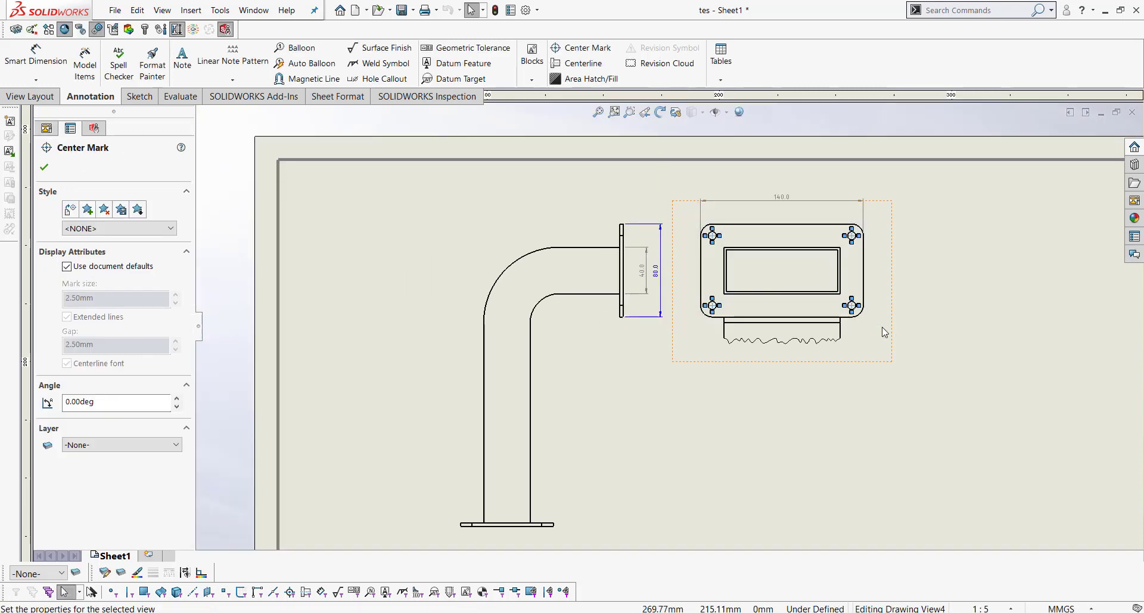
key(Escape)
scroll(882, 332, up, 5)
scroll(650, 521, down, 3)
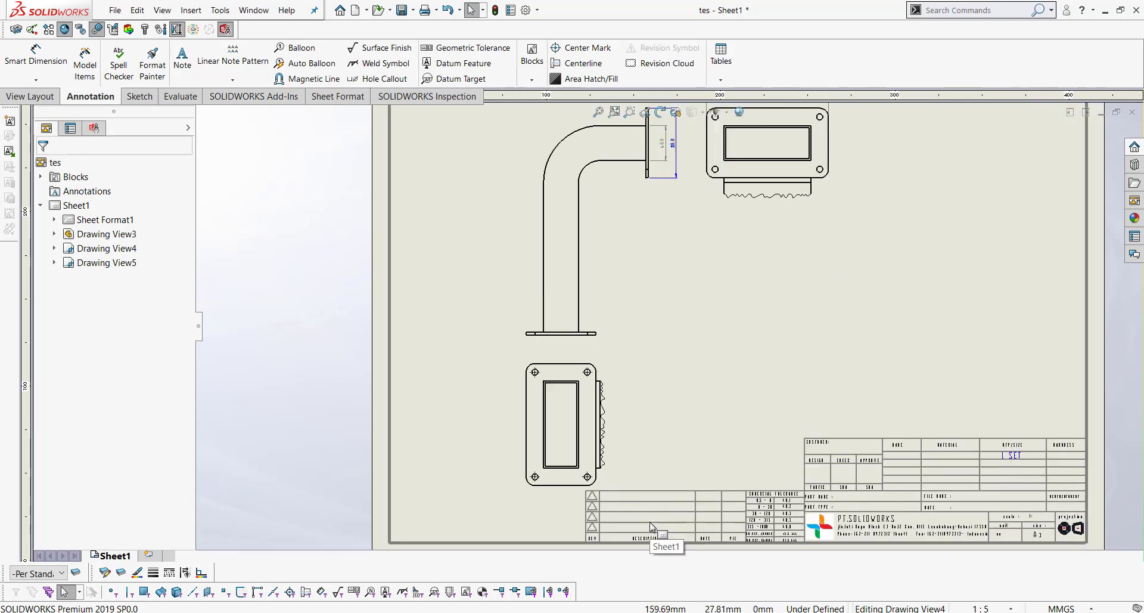
Step: Reposition the lower cropped flange view just above the revision table, closer to the elbow's lower flange
mouse_move(515, 394)
mouse_down()
mouse_move(598, 476)
mouse_move(576, 405)
mouse_up()
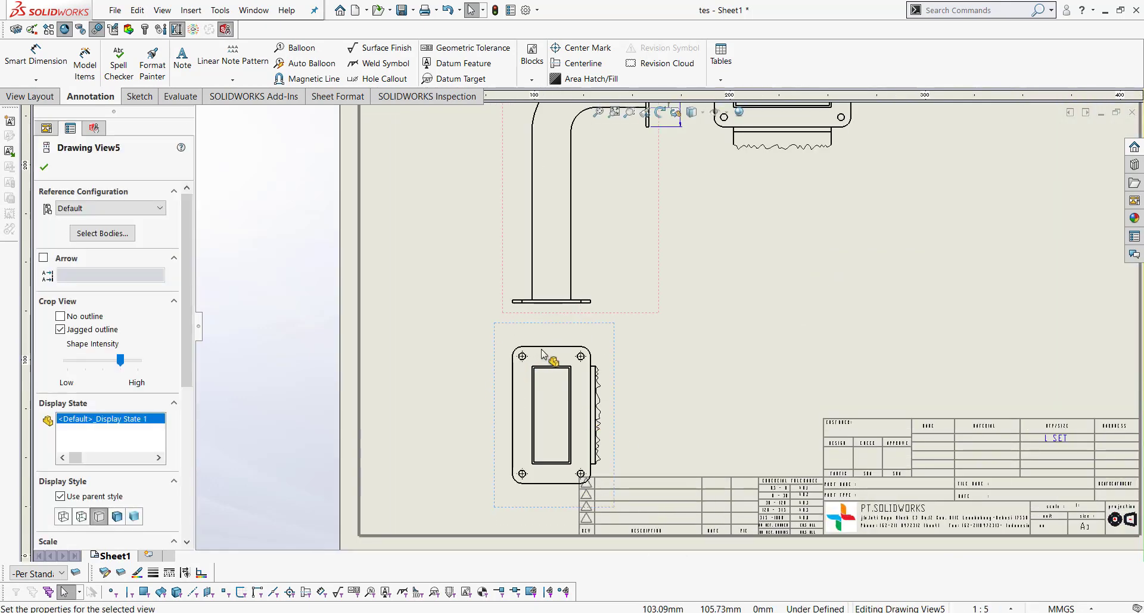
key(ctrl+z)
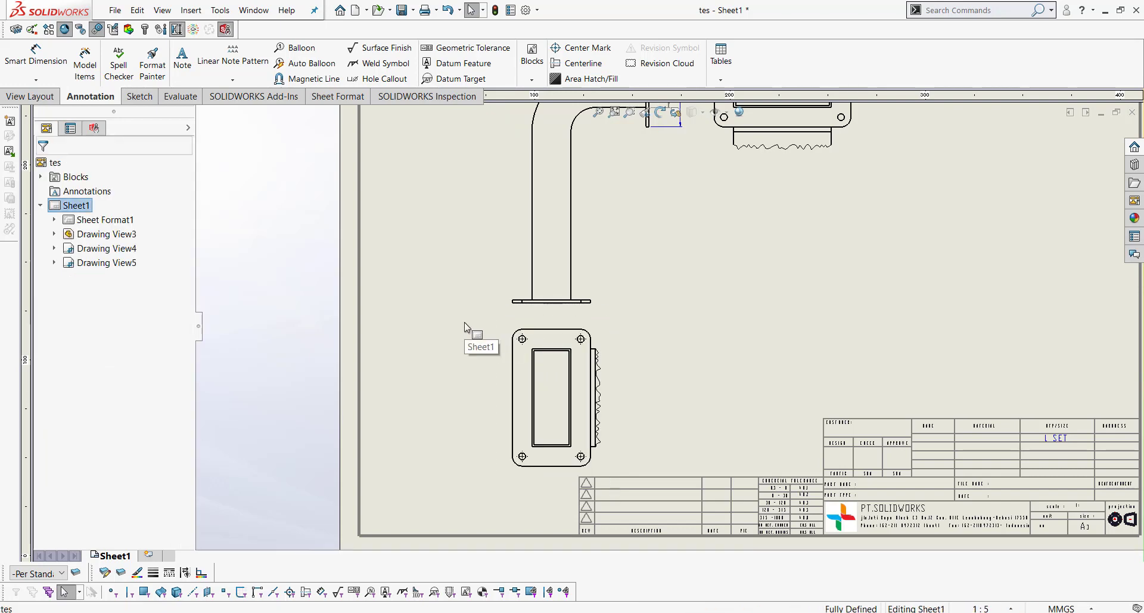
Step: Delete the four center marks from the flange holes in the lower cropped view
mouse_move(464, 322)
mouse_down()
mouse_move(633, 447)
mouse_move(630, 460)
mouse_up()
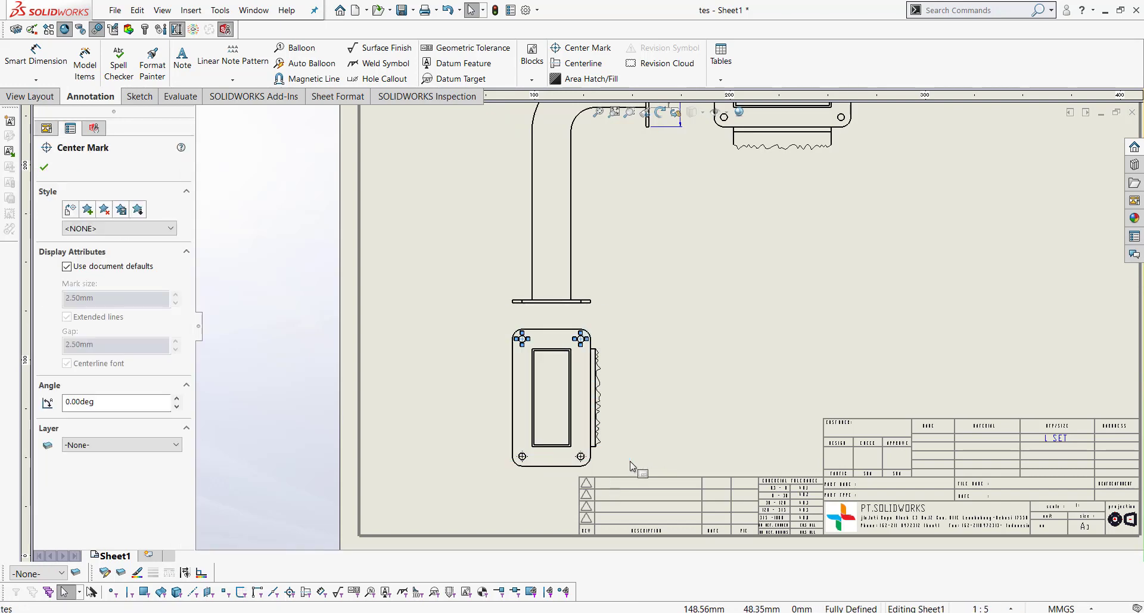
key(Delete)
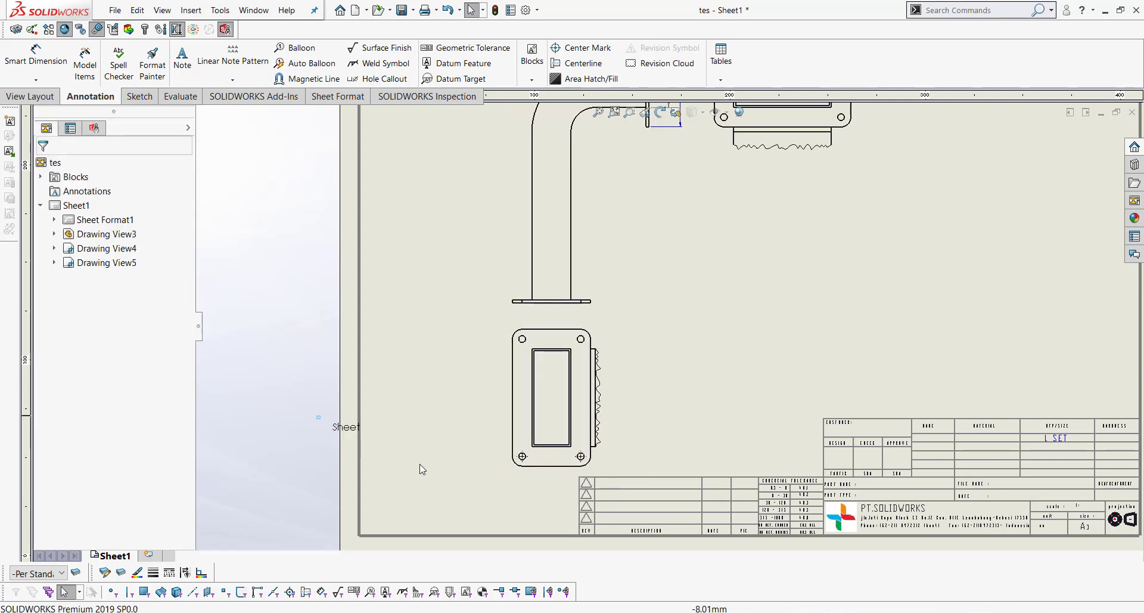
drag(422, 469, 614, 417)
key(Delete)
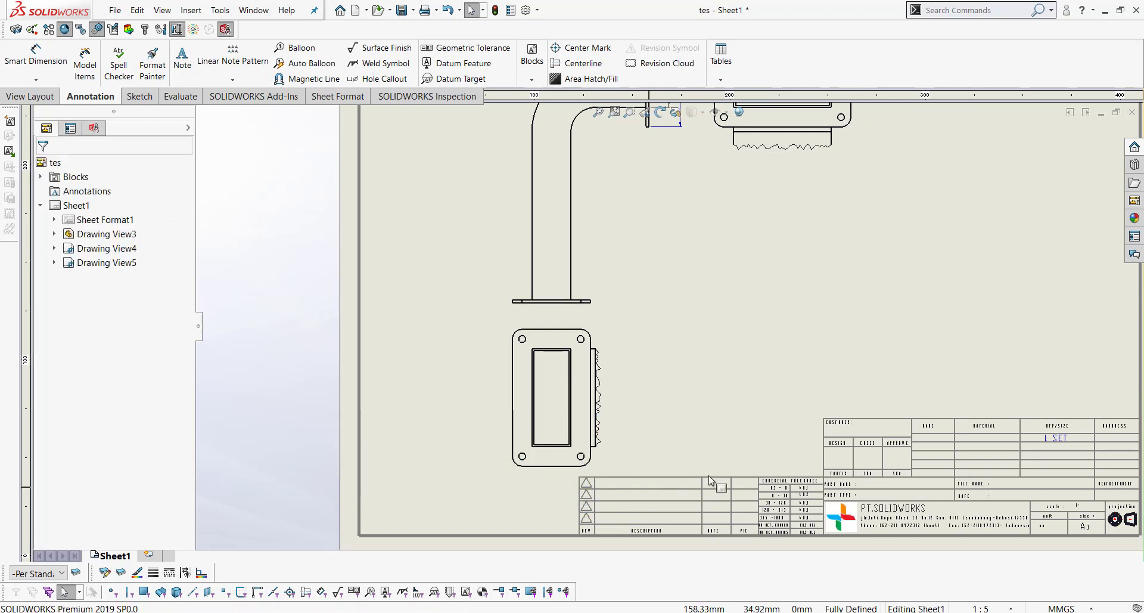
Step: Insert center marks automatically for all holes in the cropped flange view beside the elbow
key(f)
scroll(690, 269, down, 3)
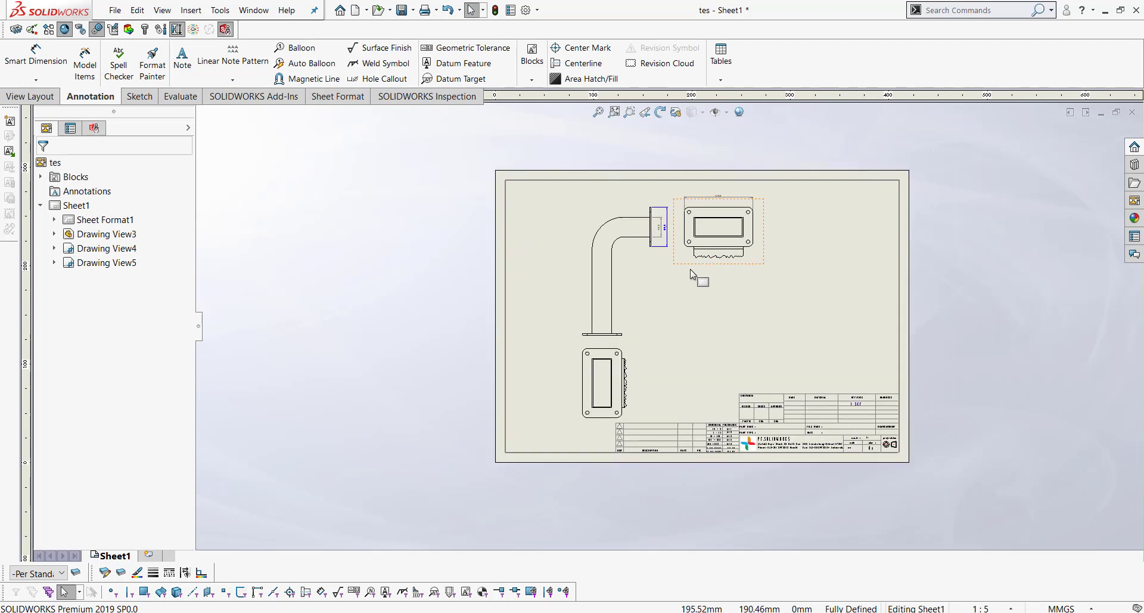
click(587, 48)
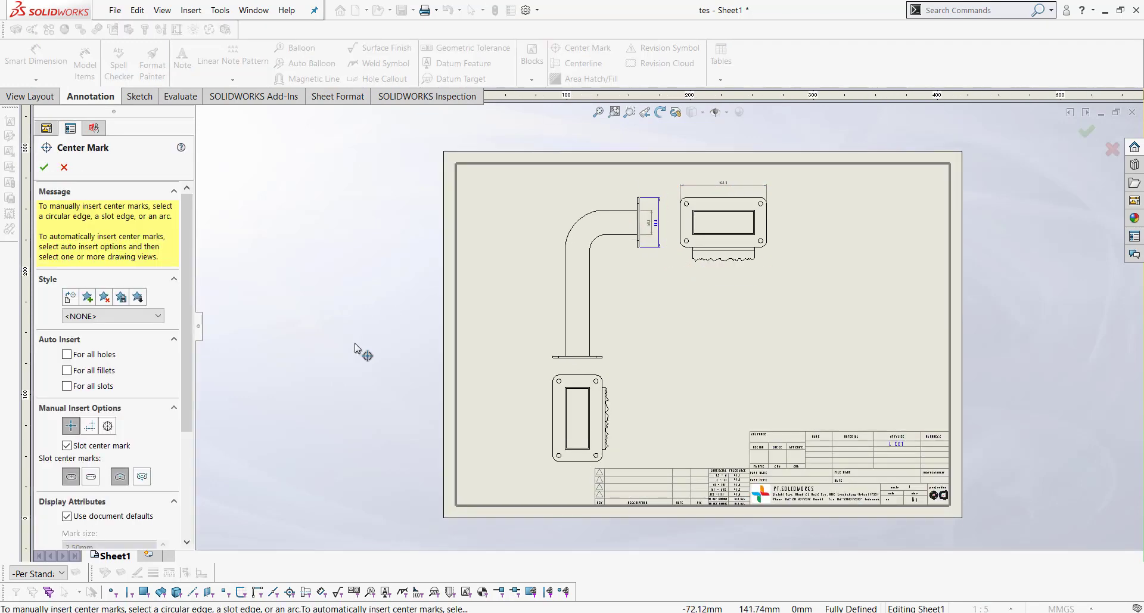
click(67, 354)
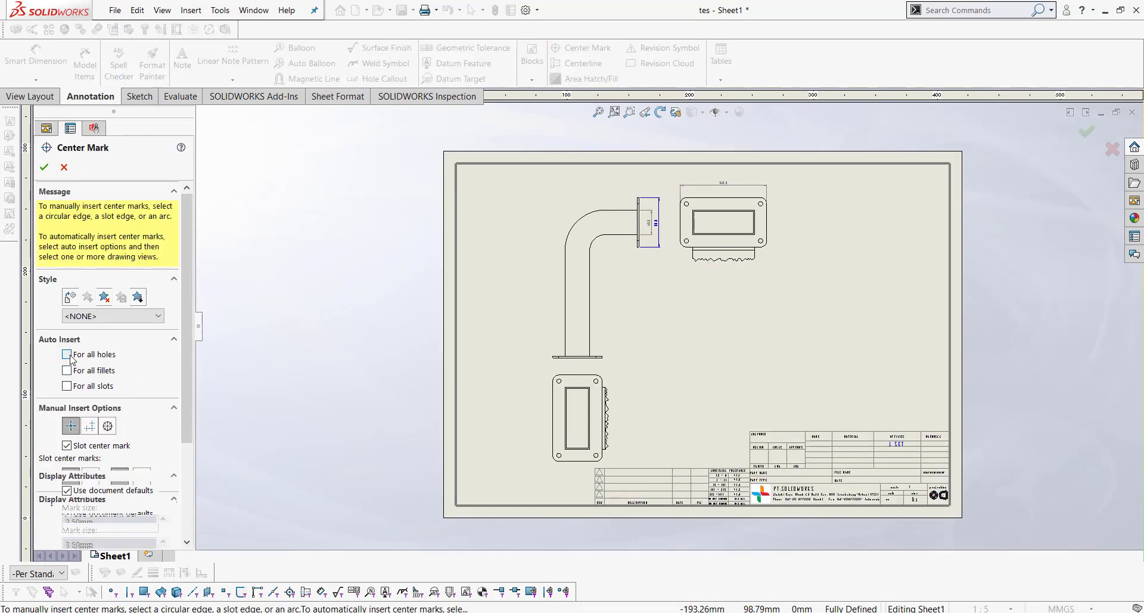
click(742, 229)
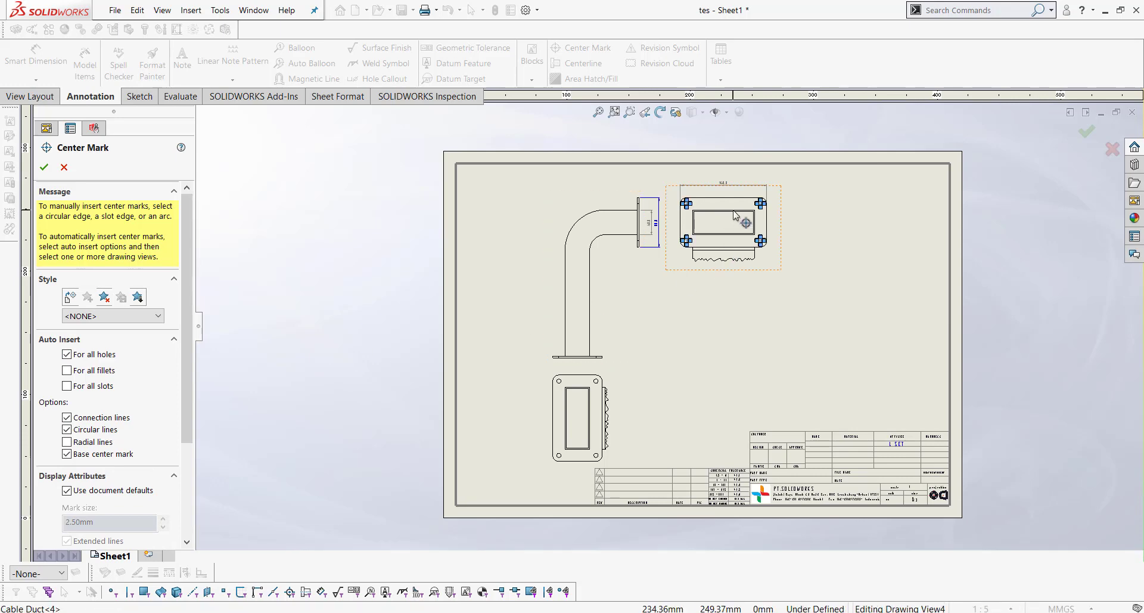
click(43, 168)
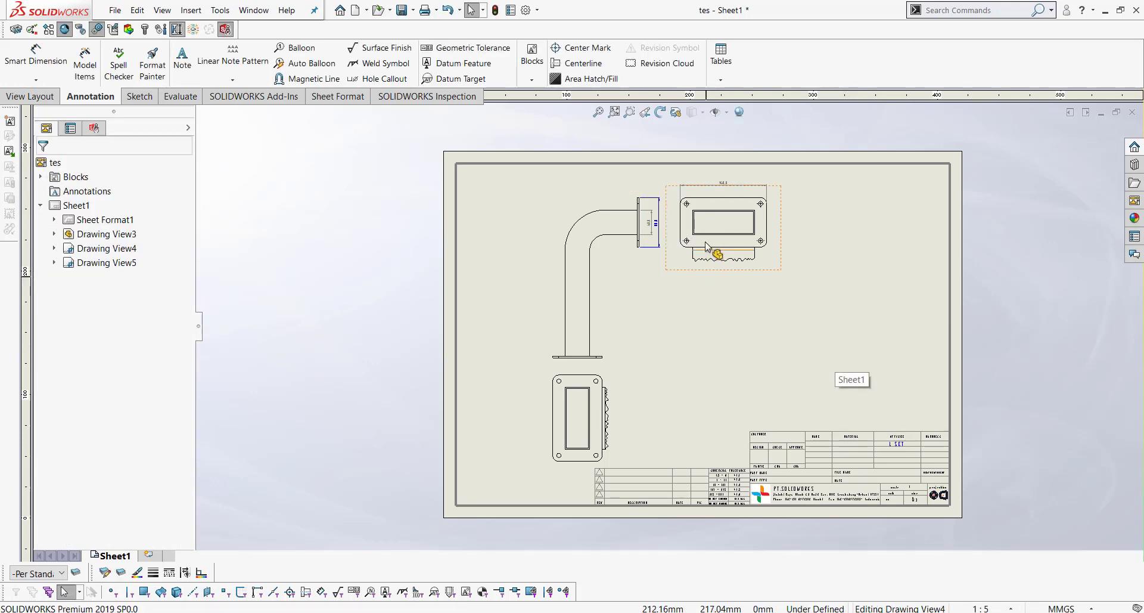
scroll(708, 237, down, 3)
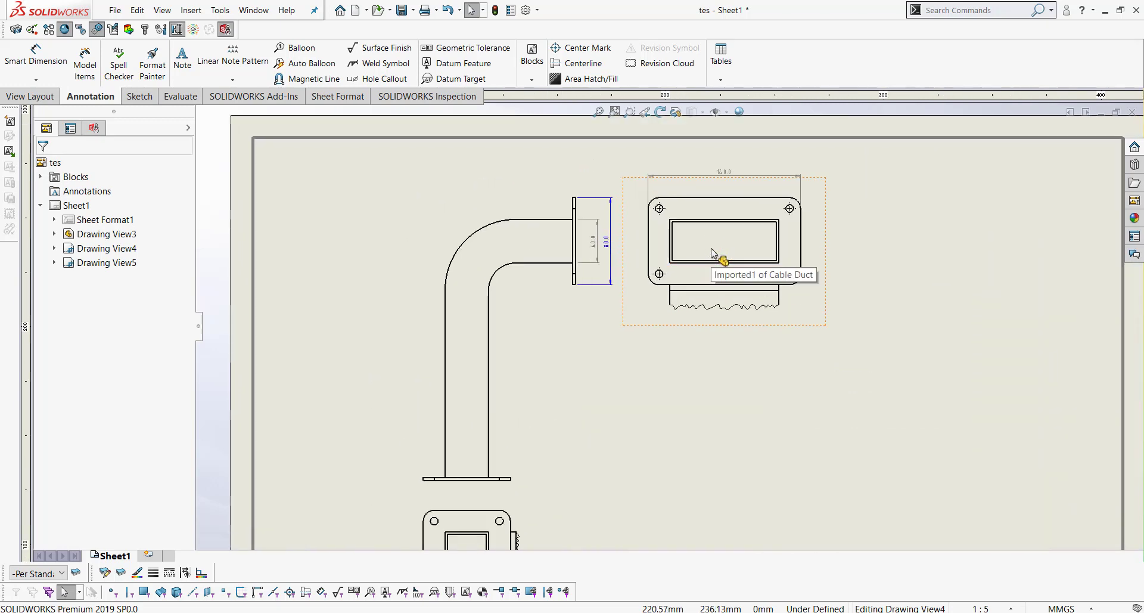
Step: Set both the centerline layer and the center mark layer to CENTER in the document properties
click(527, 11)
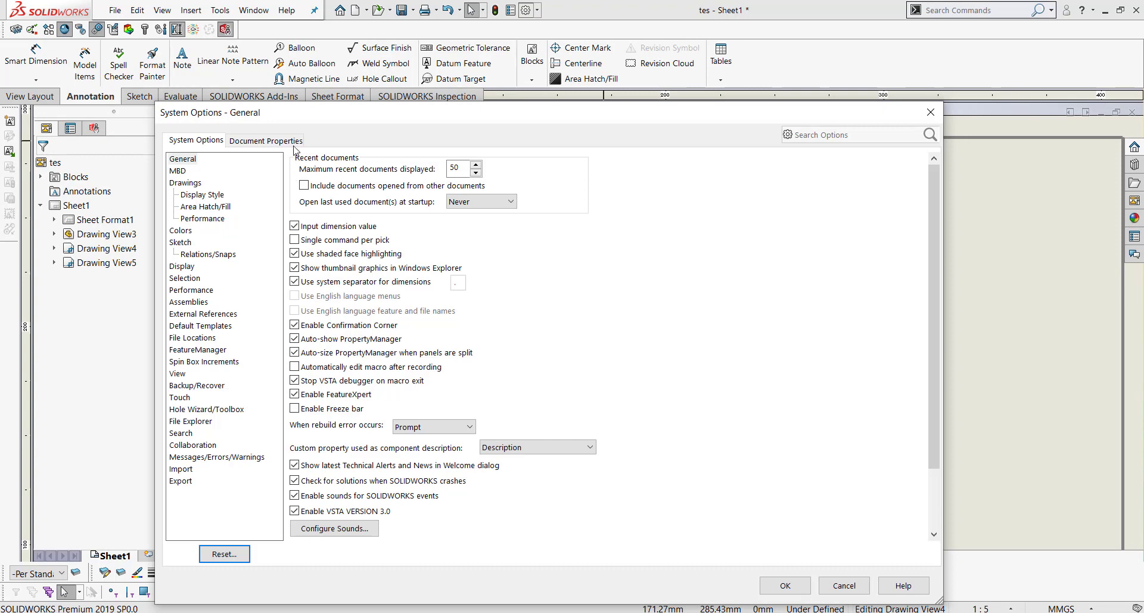
click(280, 141)
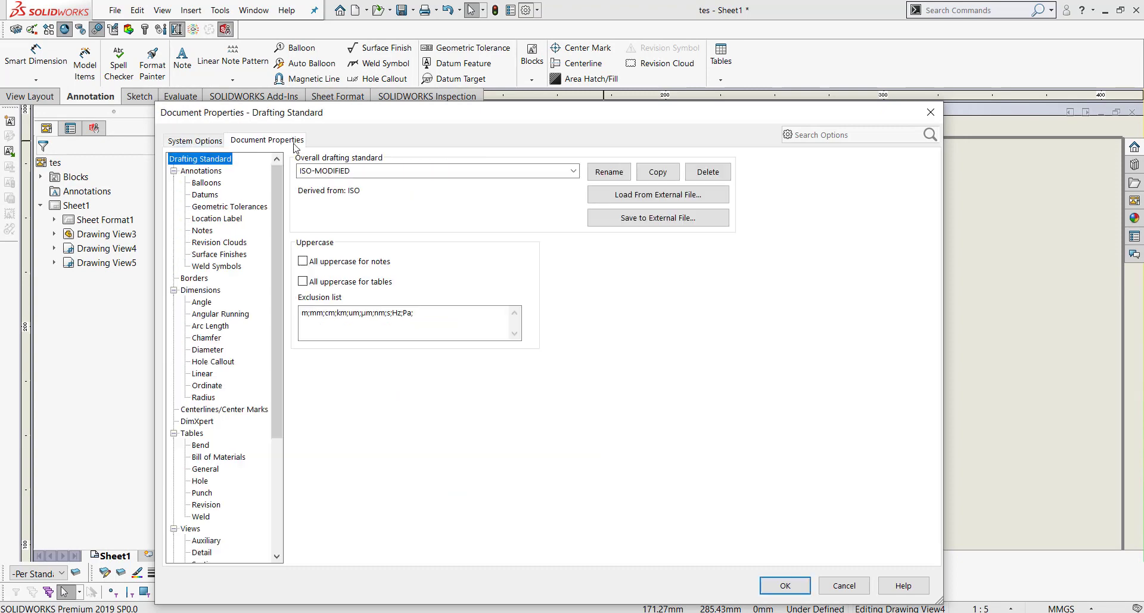
click(201, 291)
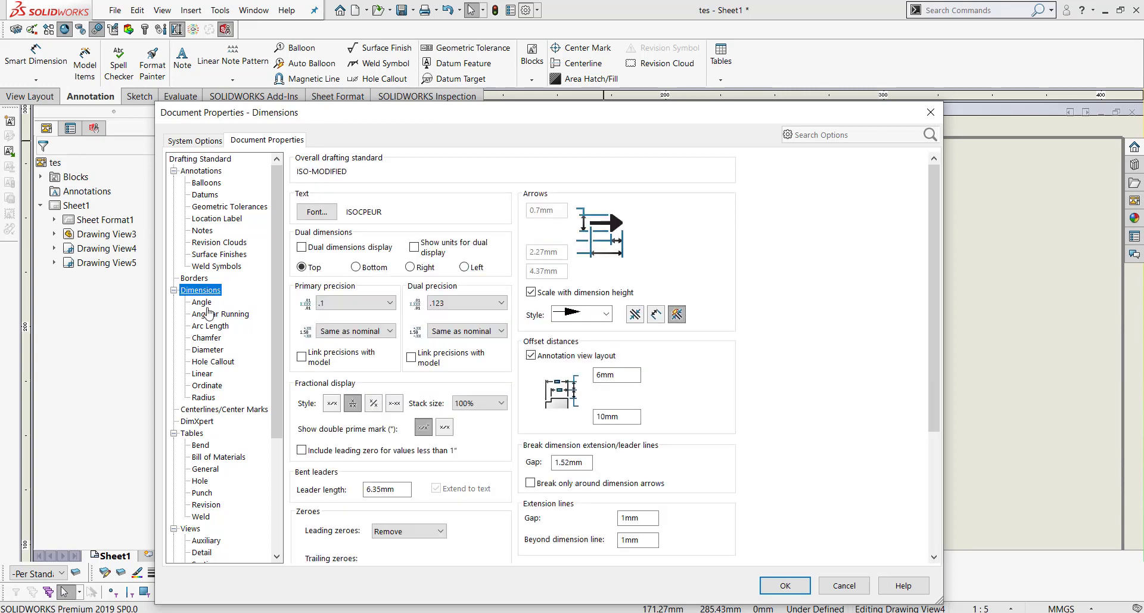
click(221, 409)
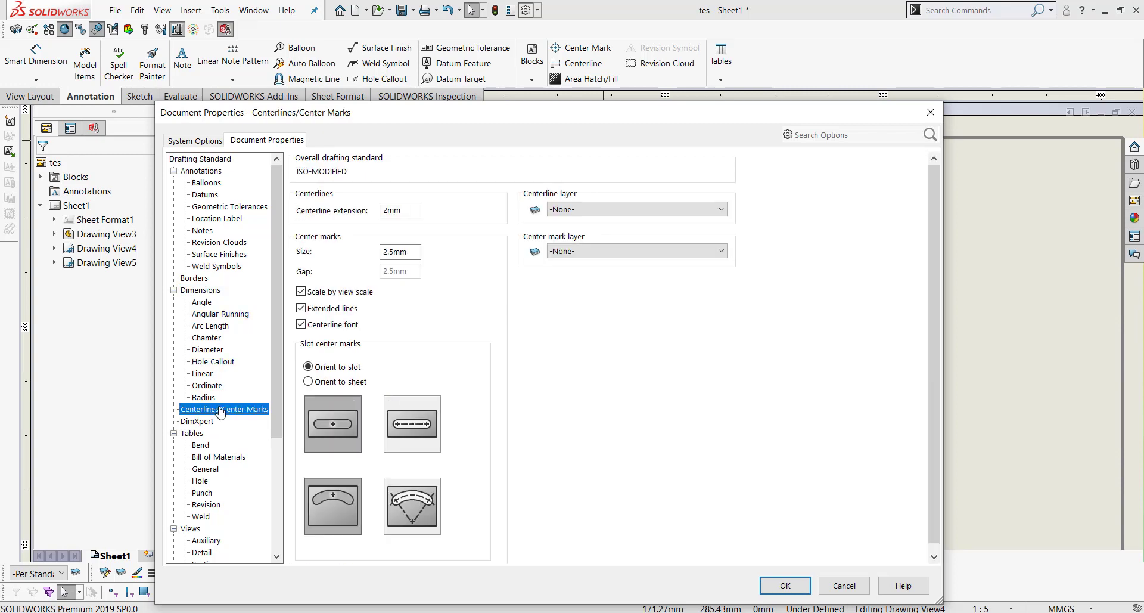
click(638, 210)
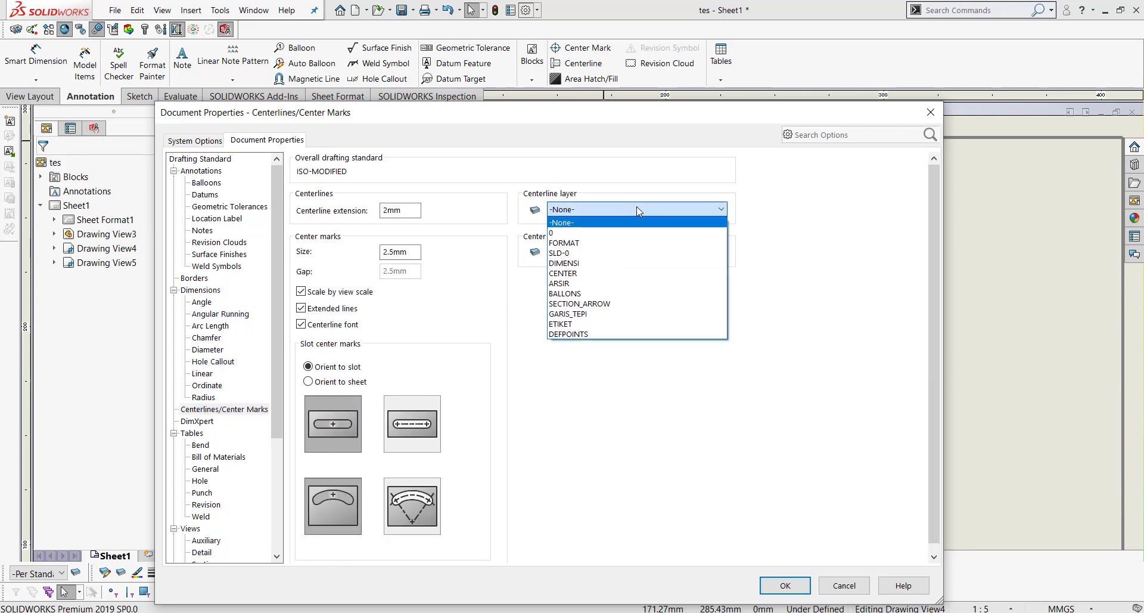
click(613, 273)
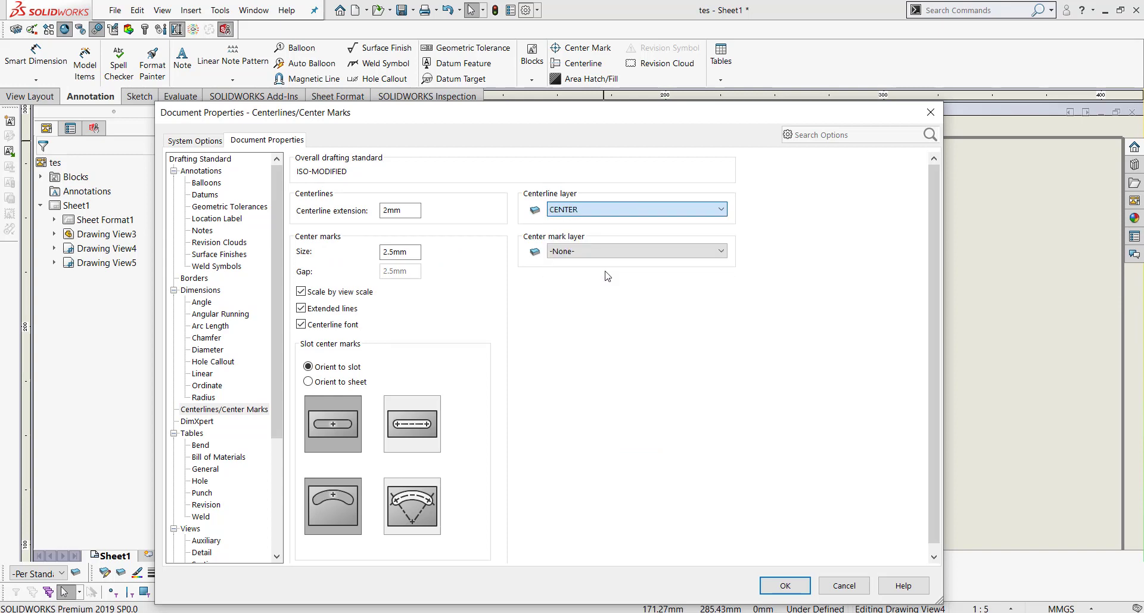
click(617, 252)
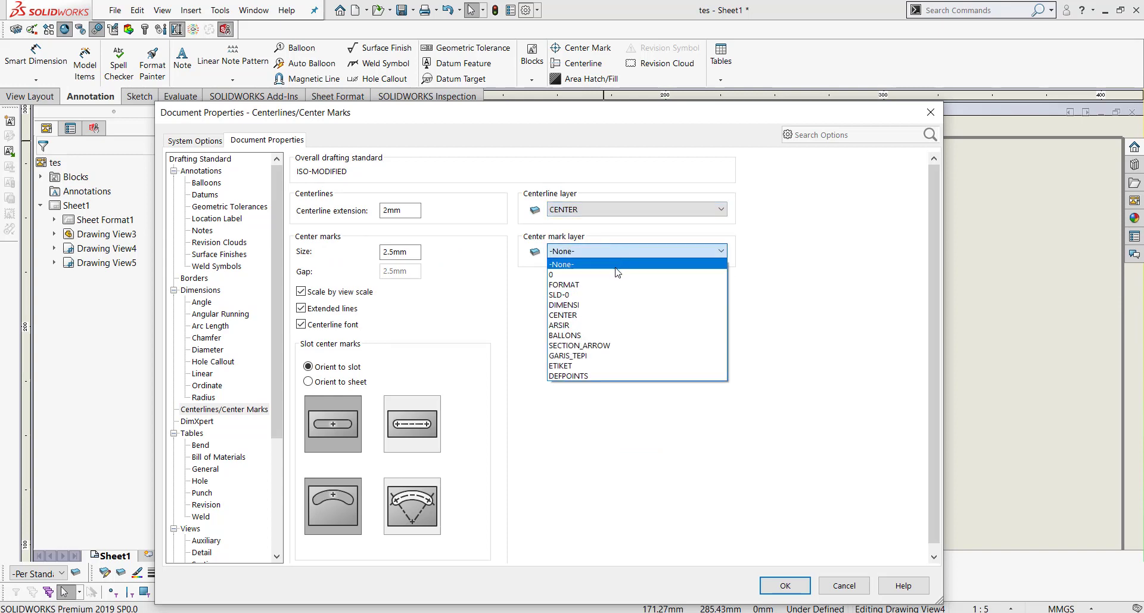
click(606, 314)
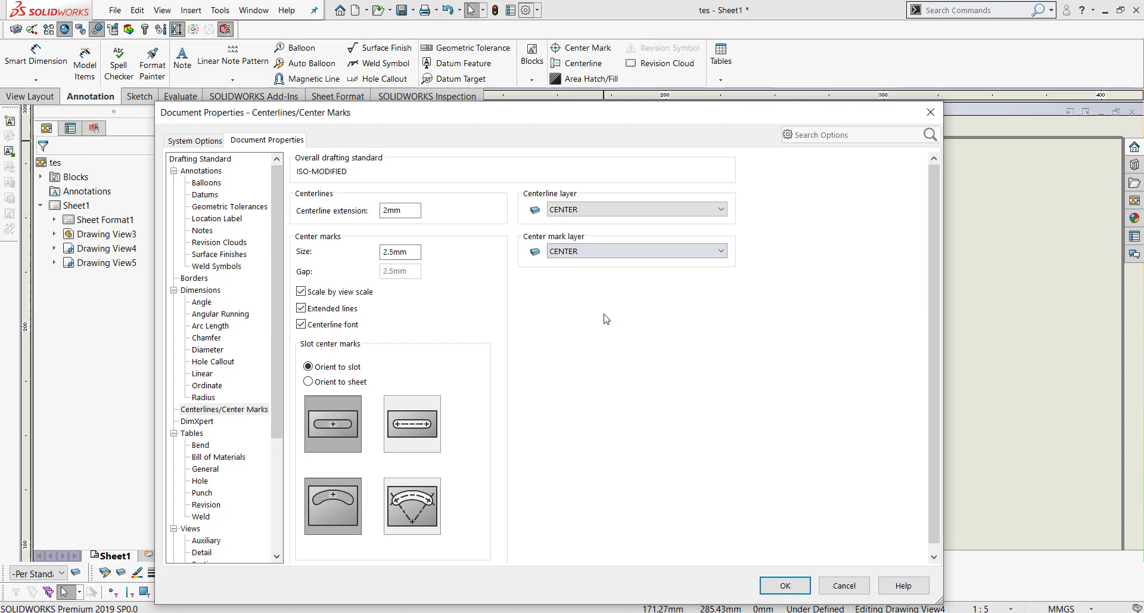
click(784, 585)
click(724, 377)
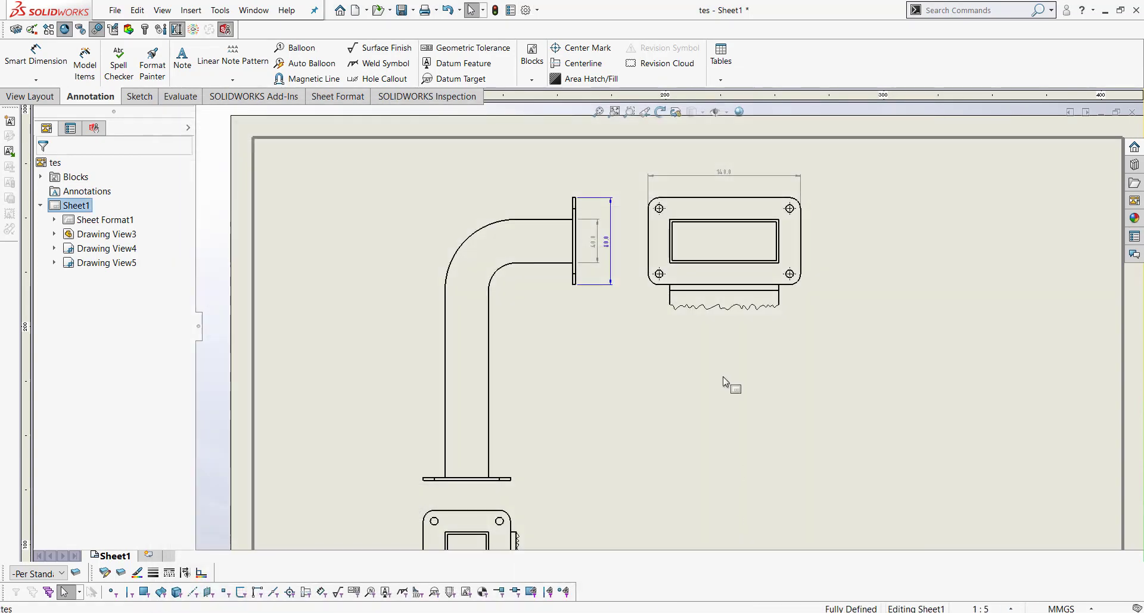
Step: Insert center marks automatically for all holes in the lower cropped flange view
click(581, 48)
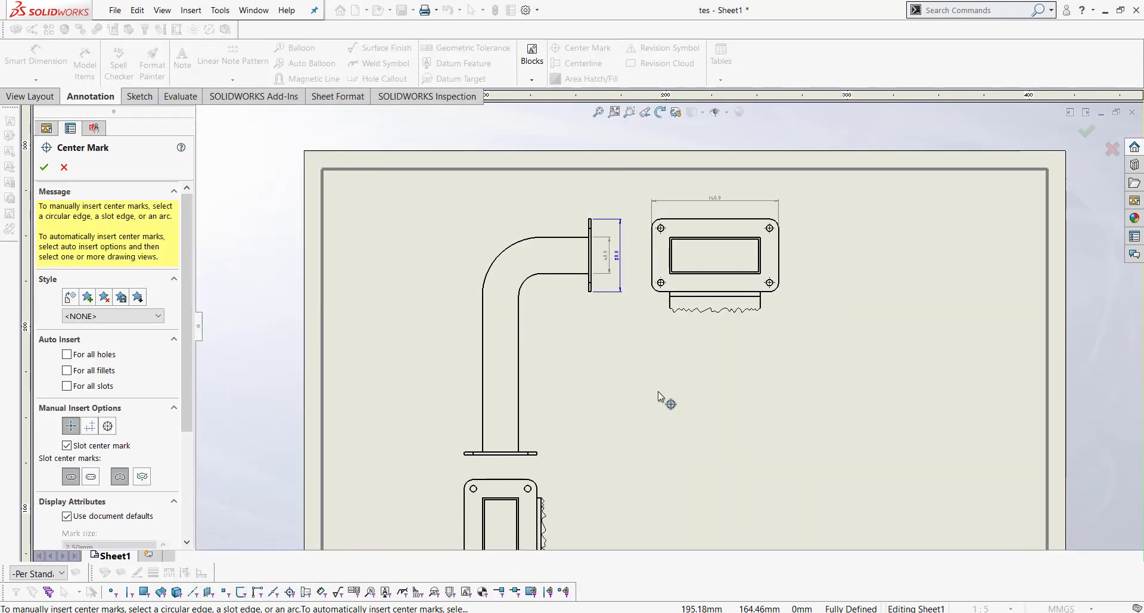
key(f)
scroll(619, 369, down, 2)
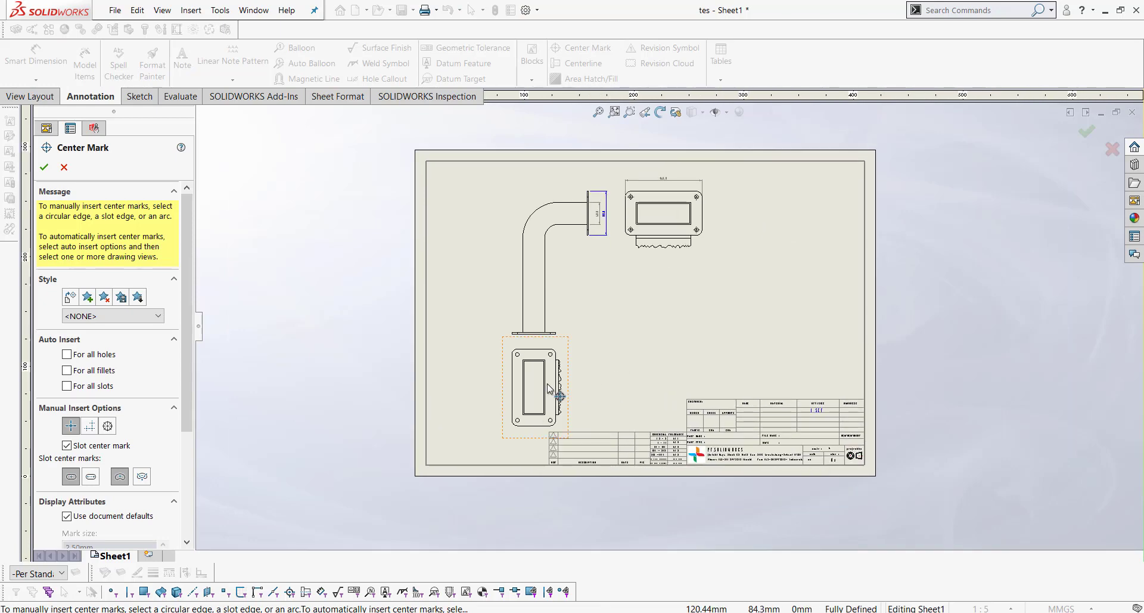
click(82, 356)
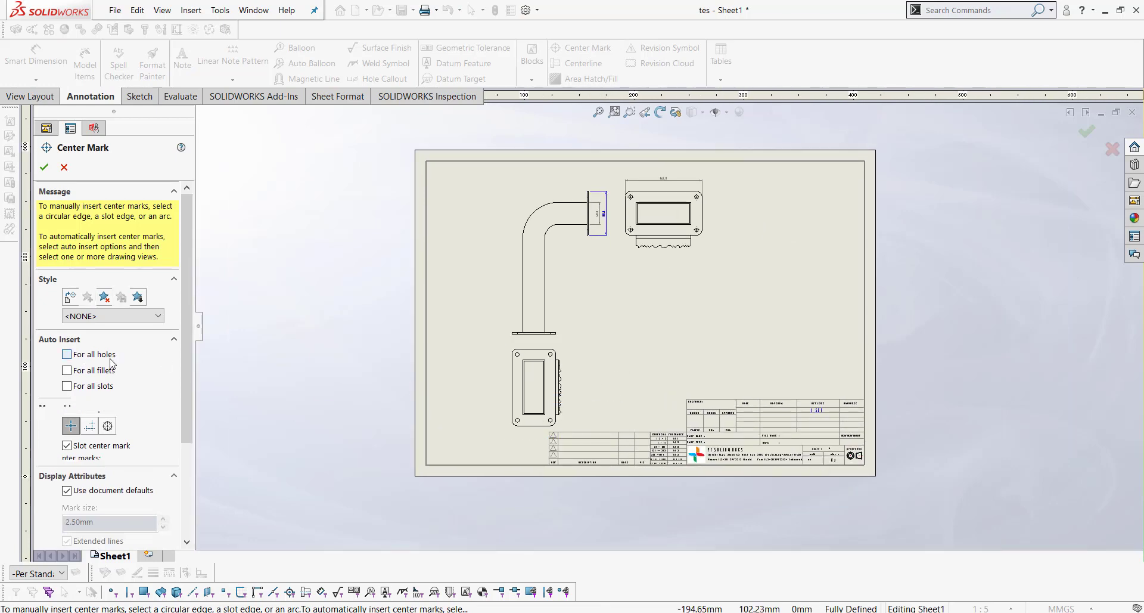
click(549, 394)
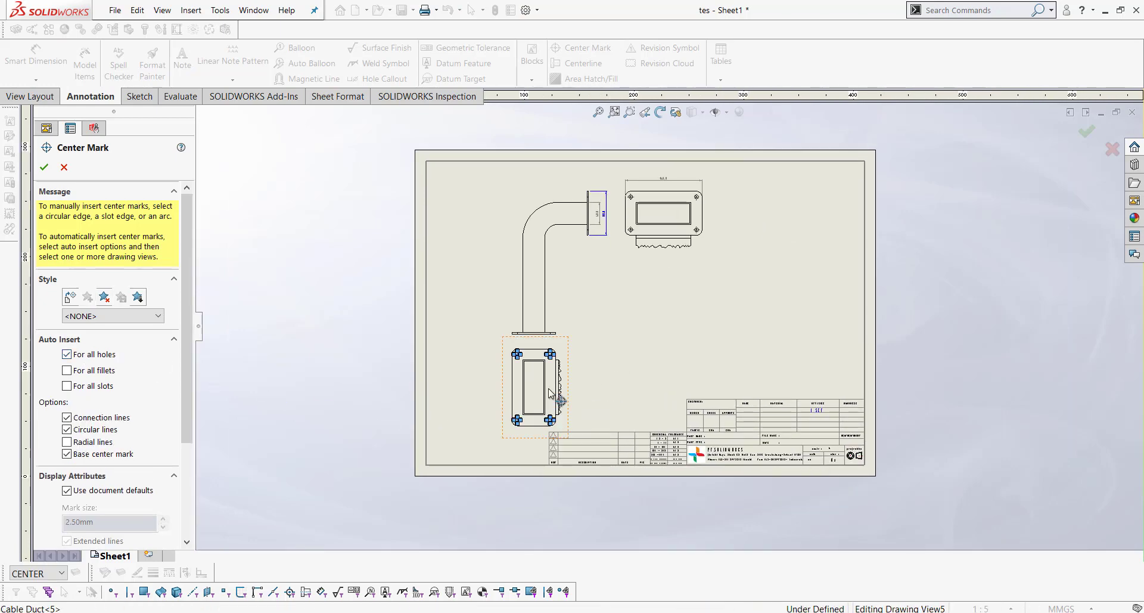
click(44, 167)
Step: Replace the four center marks in the cropped flange view beside the elbow with automatic ones for all holes, using the CENTER layer
scroll(655, 334, down, 3)
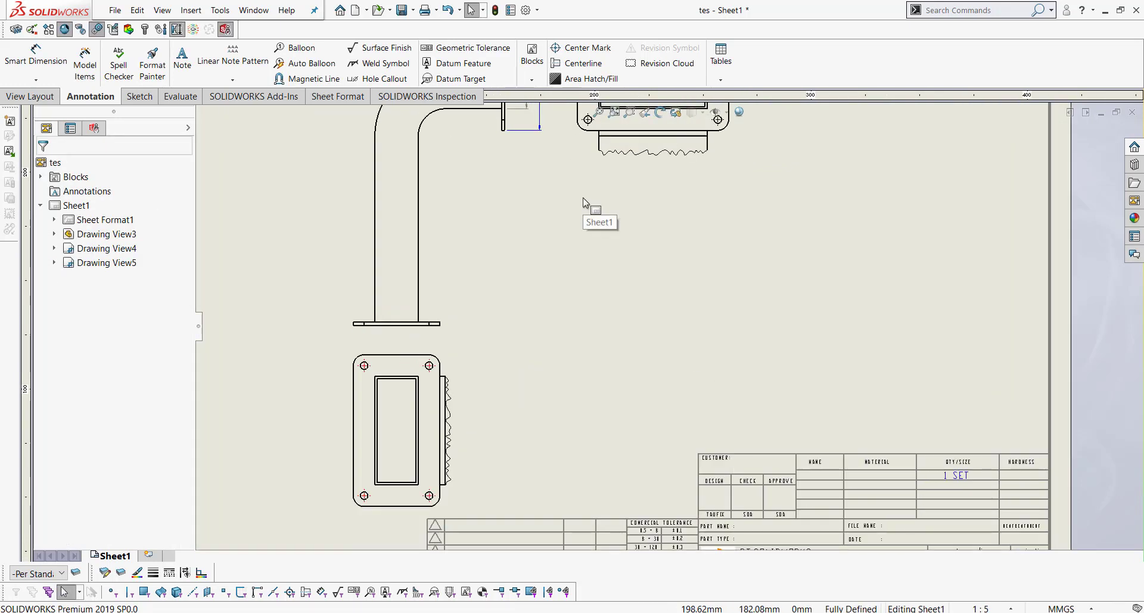
scroll(584, 202, up, 3)
scroll(582, 200, down, 4)
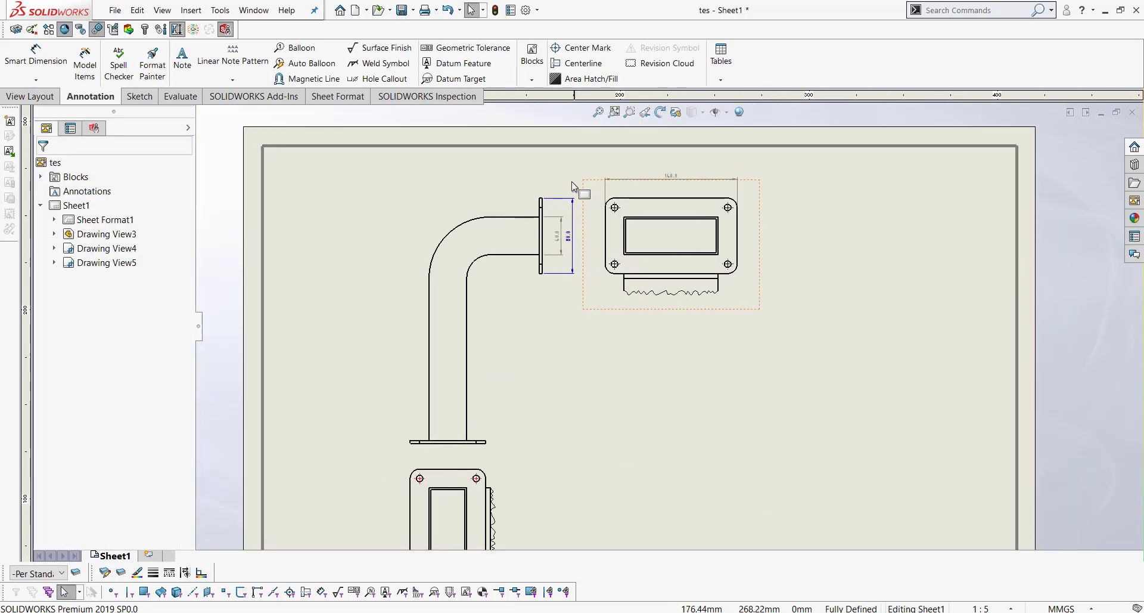
mouse_move(572, 181)
mouse_down()
mouse_move(660, 235)
mouse_move(784, 284)
mouse_up()
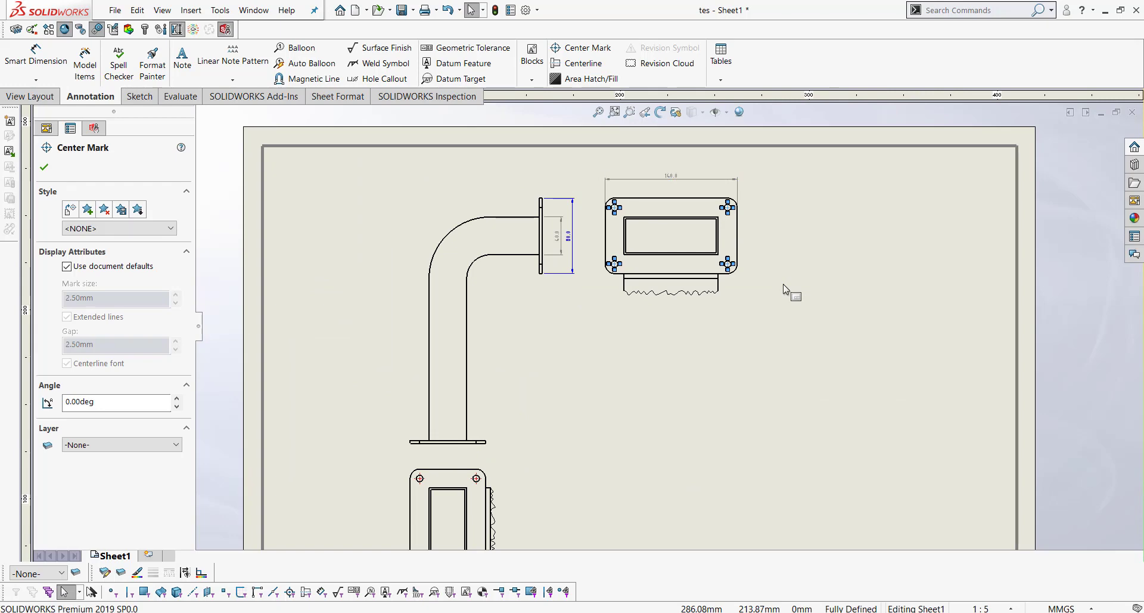
key(Delete)
click(581, 48)
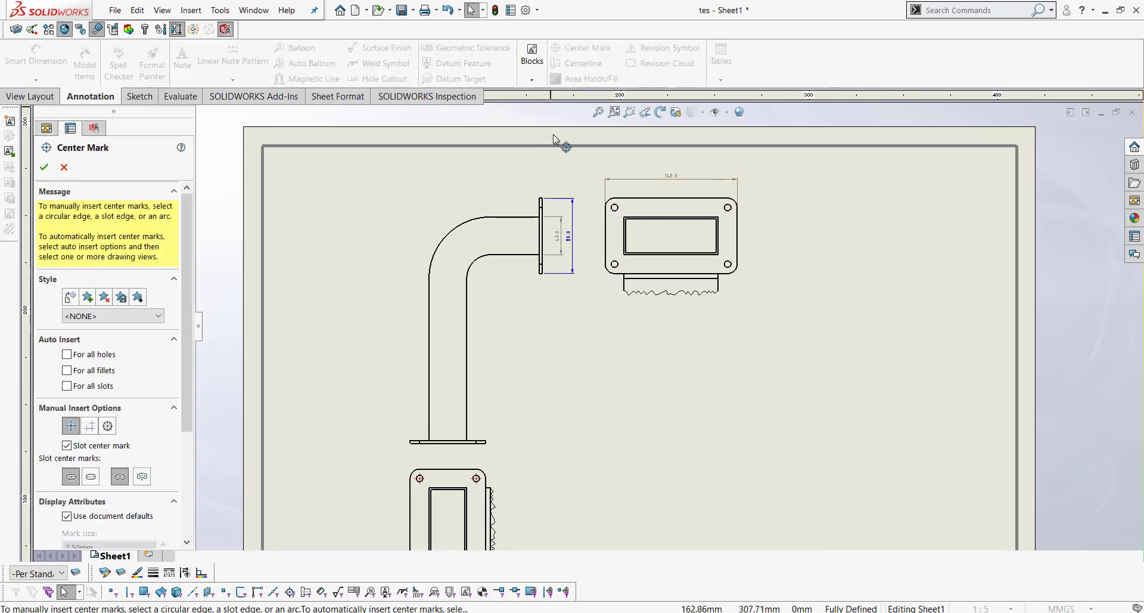
click(67, 354)
click(659, 227)
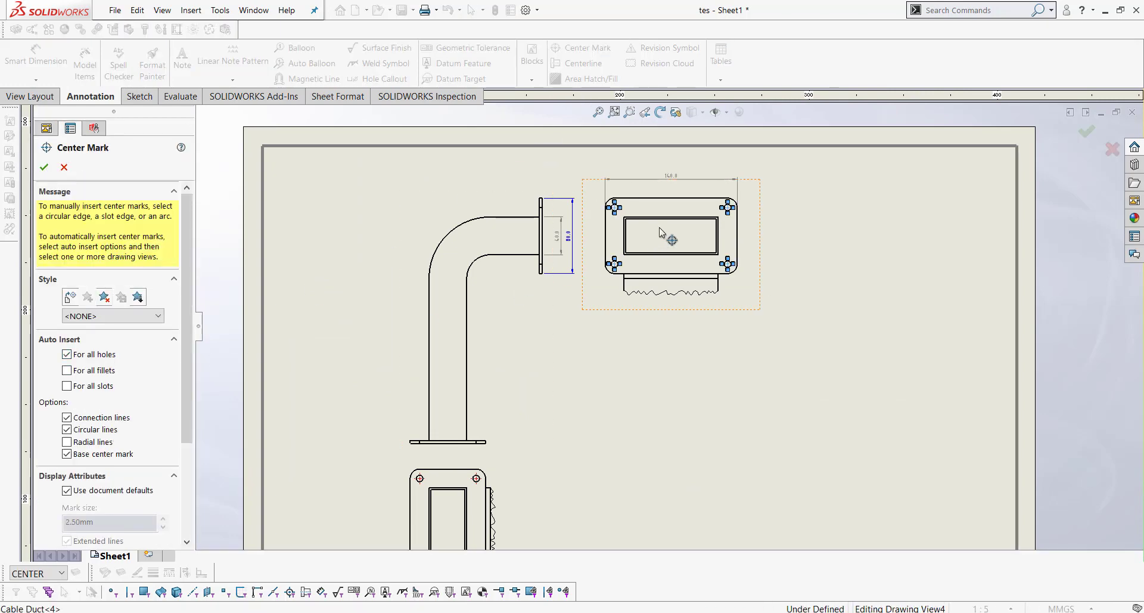
click(45, 168)
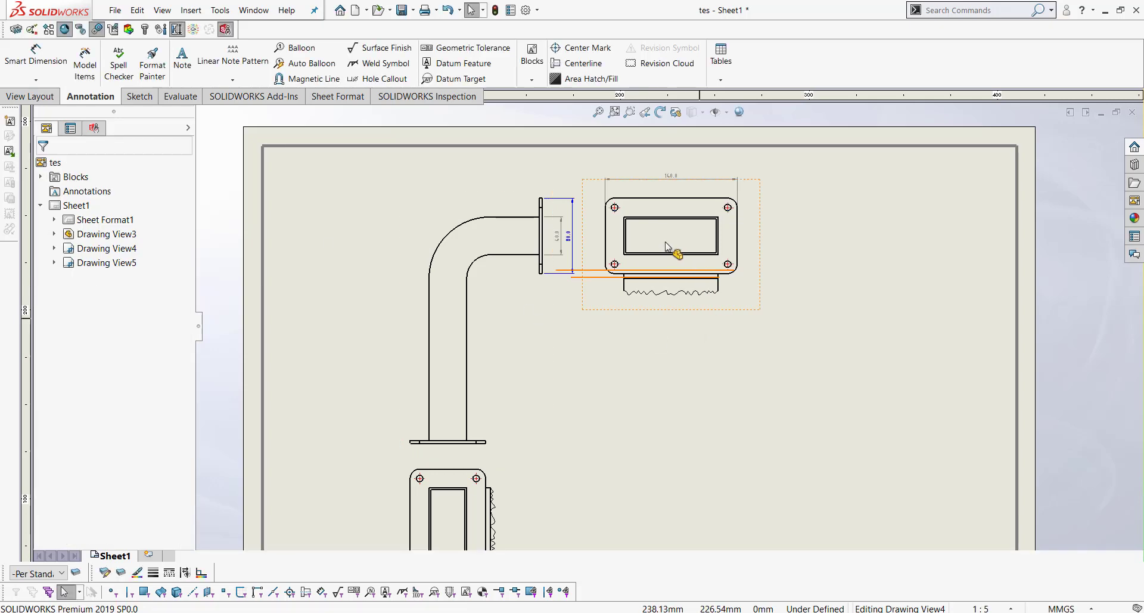
Step: Dimension the arc length of the elbow's outer bend between its two end points, placing it outside the curve
scroll(666, 242, down, 6)
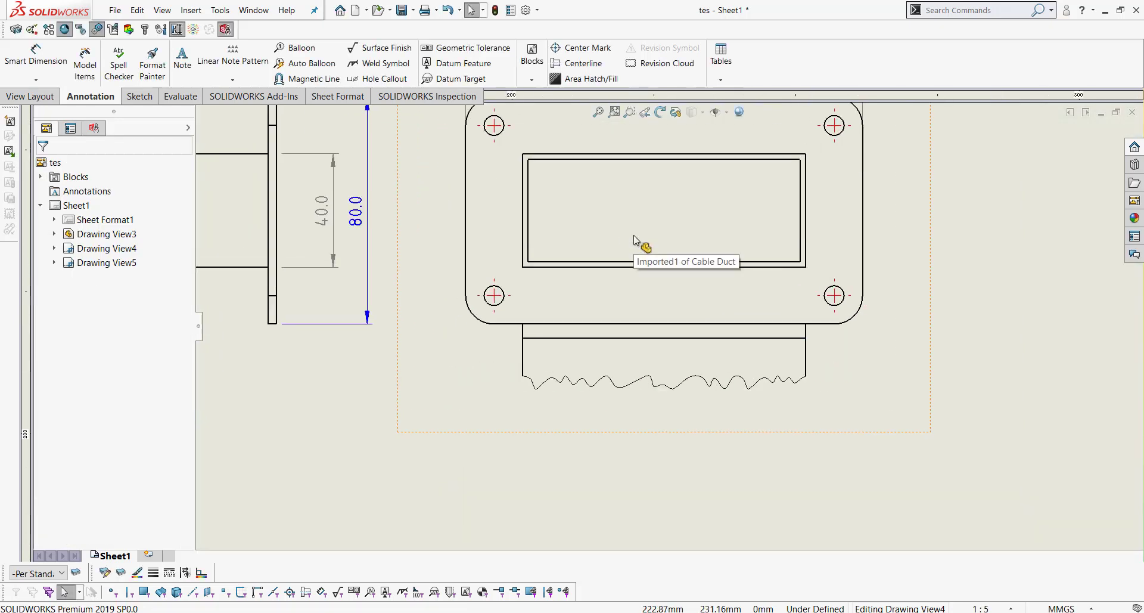
scroll(620, 360, up, 6)
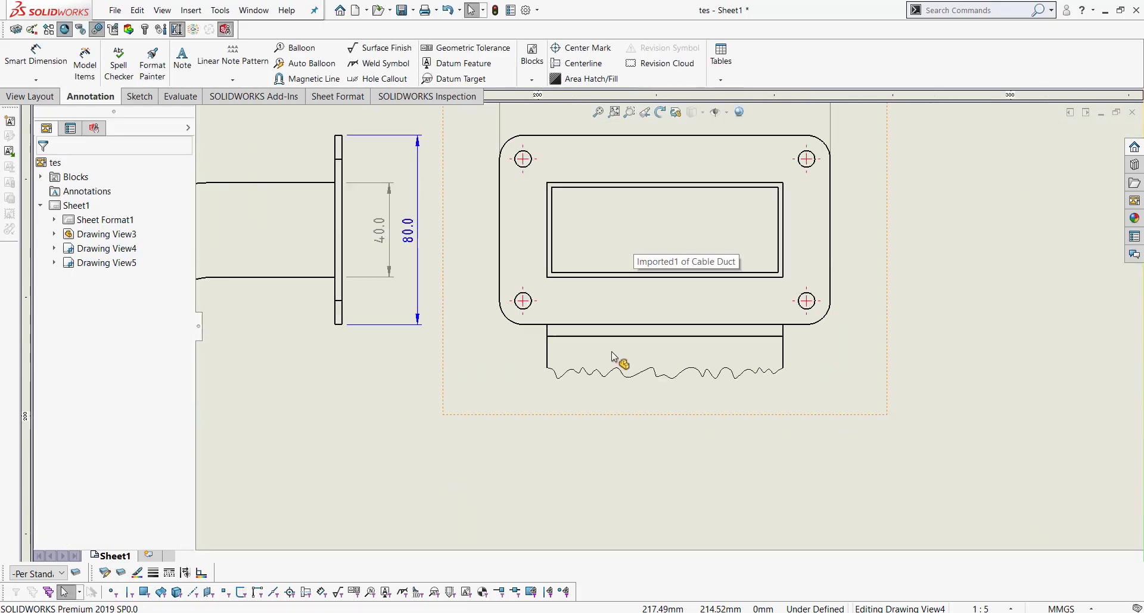
middle_drag(623, 421, 636, 367)
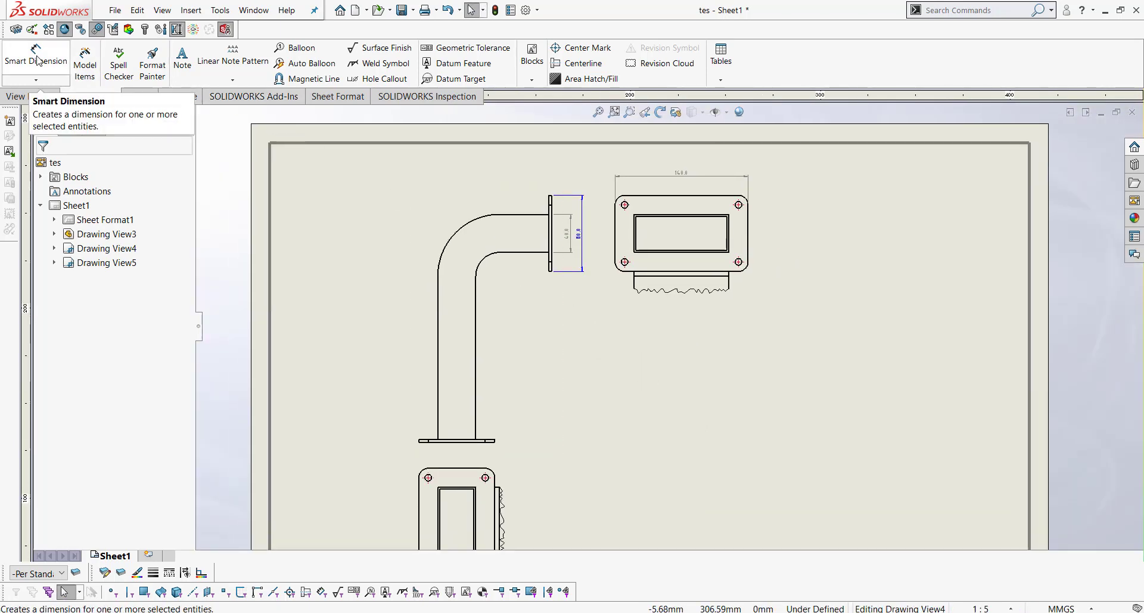
click(36, 79)
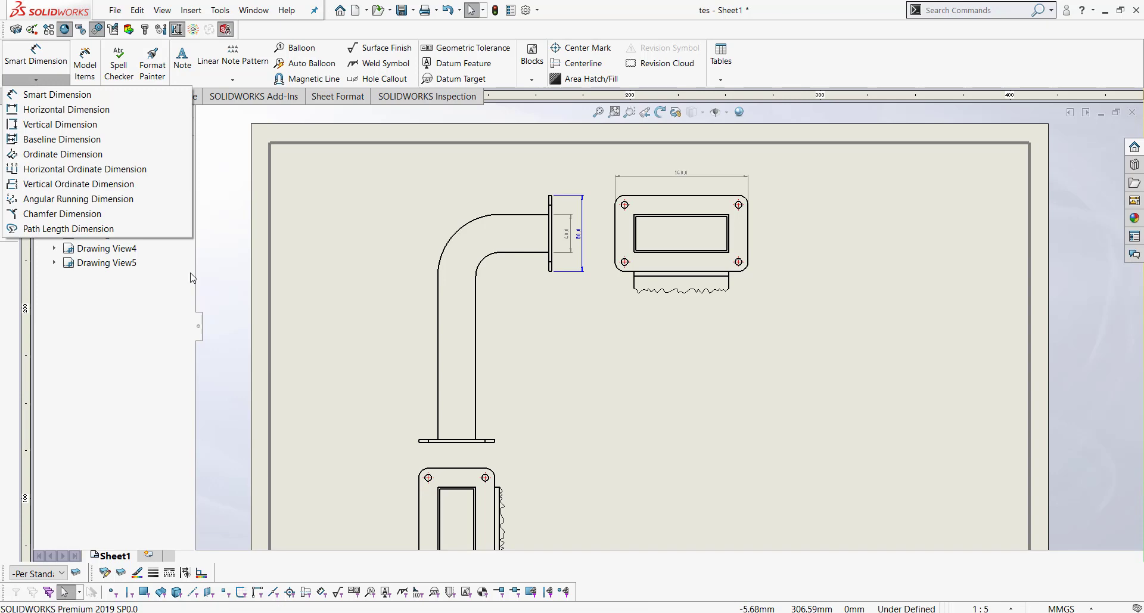
click(50, 96)
scroll(424, 170, down, 3)
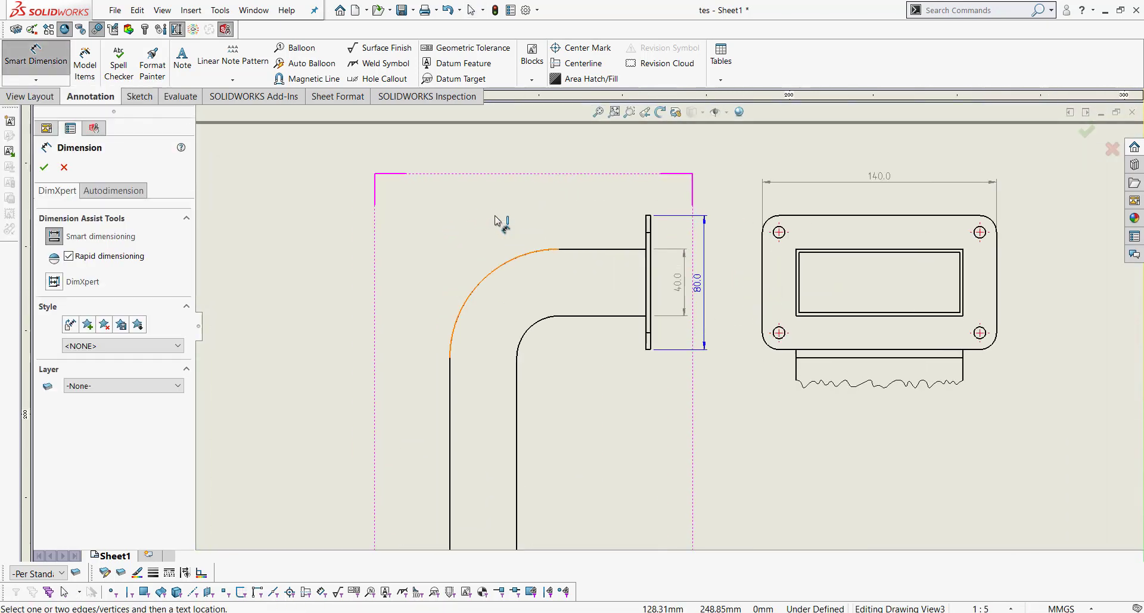
click(558, 249)
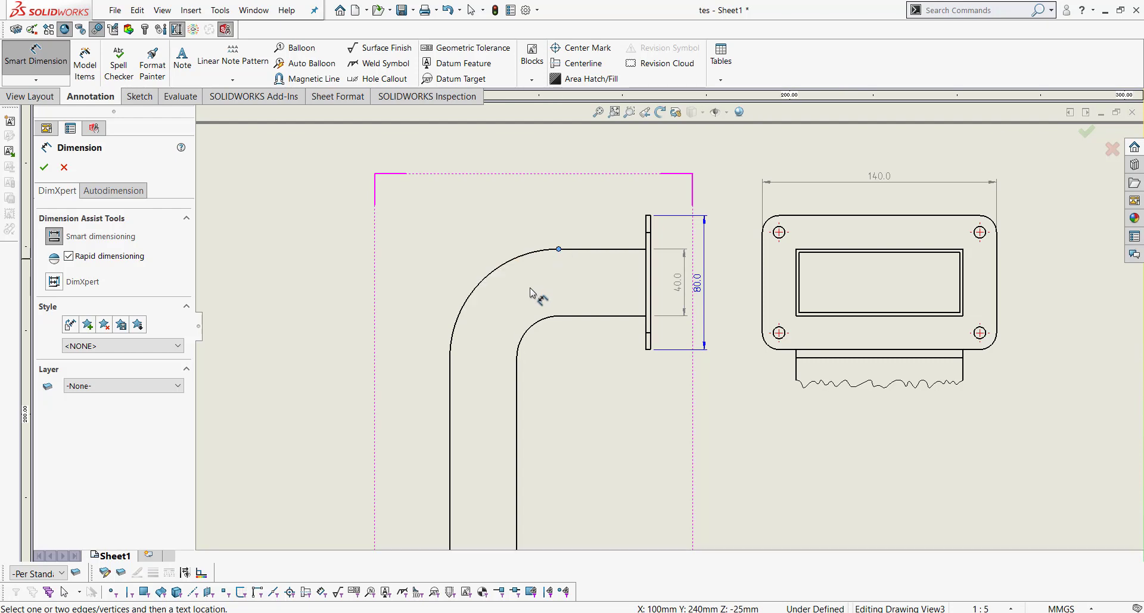
click(450, 358)
click(456, 317)
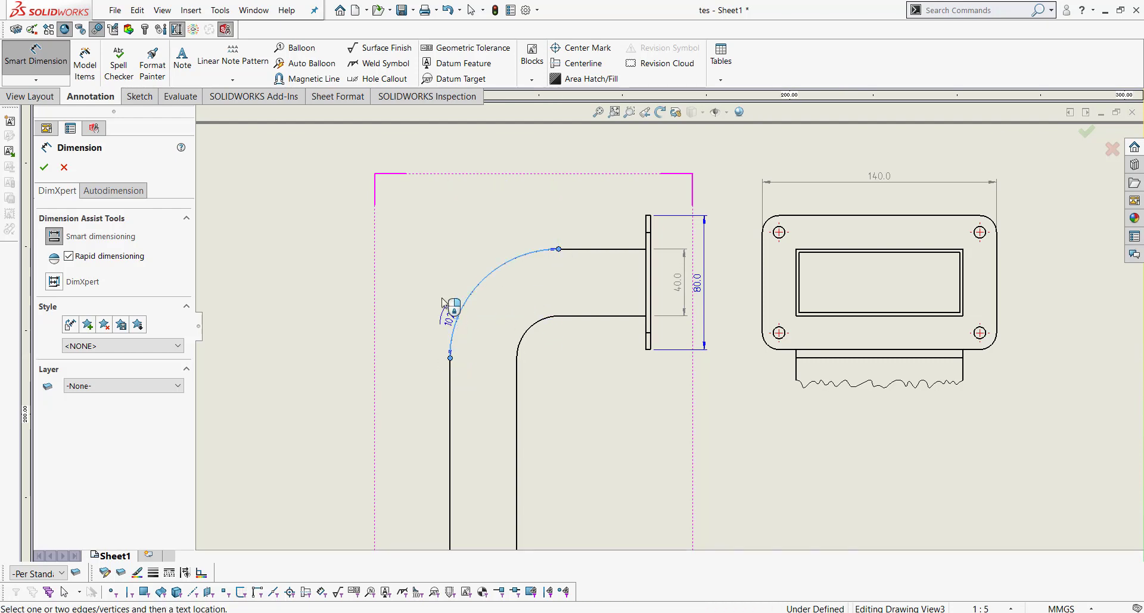
click(446, 242)
key(Escape)
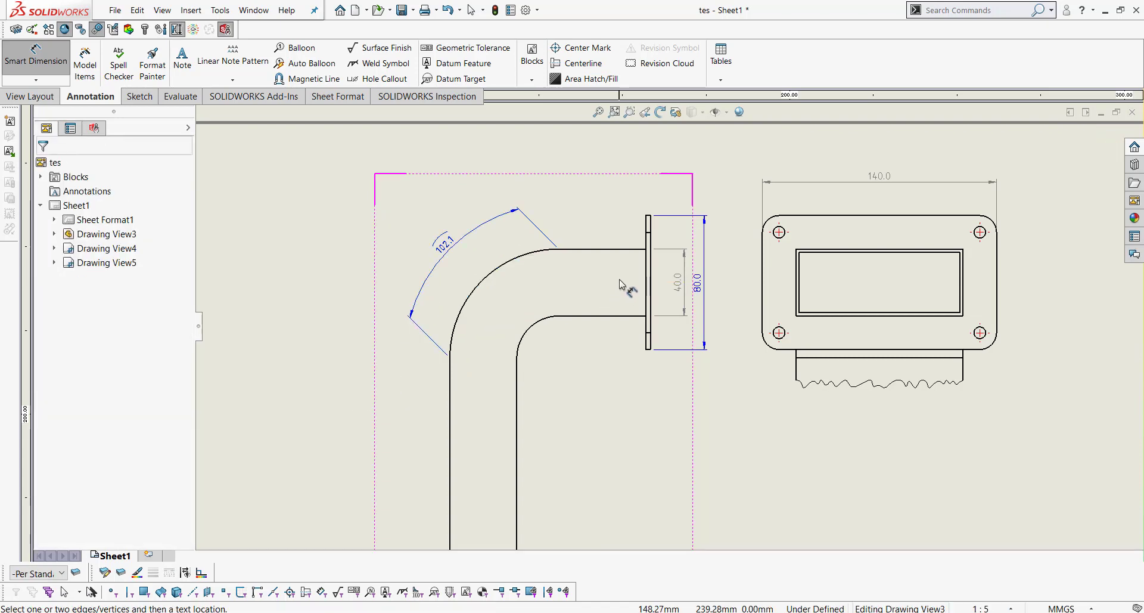
Step: Dimension the duct's horizontal straight section above the elbow and its vertical straight section beside the pipe
scroll(619, 262, down, 1)
click(618, 255)
click(605, 167)
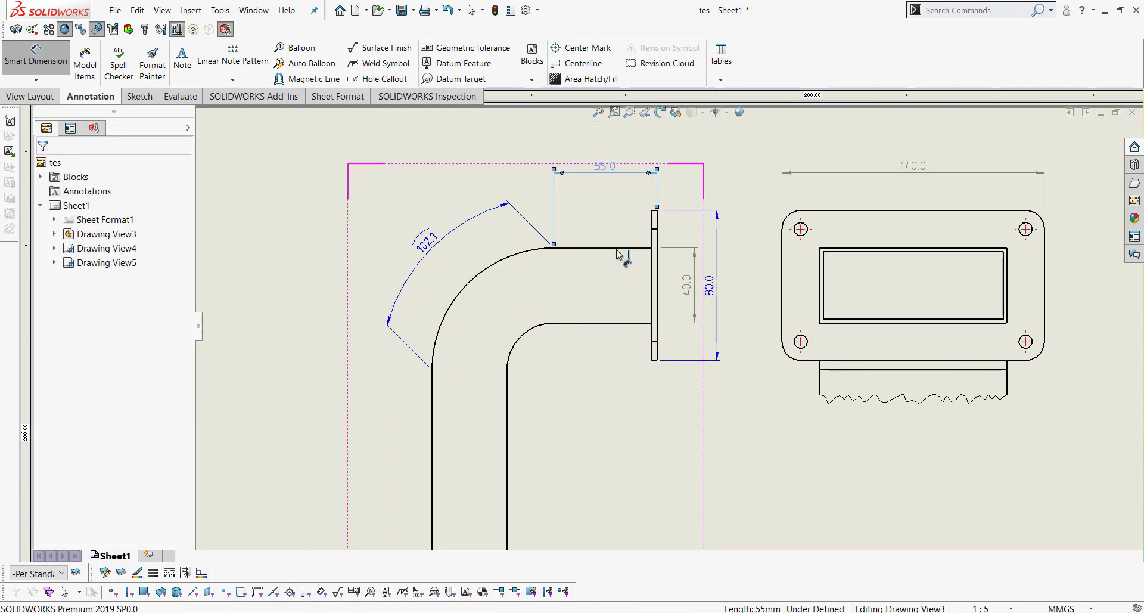
click(432, 453)
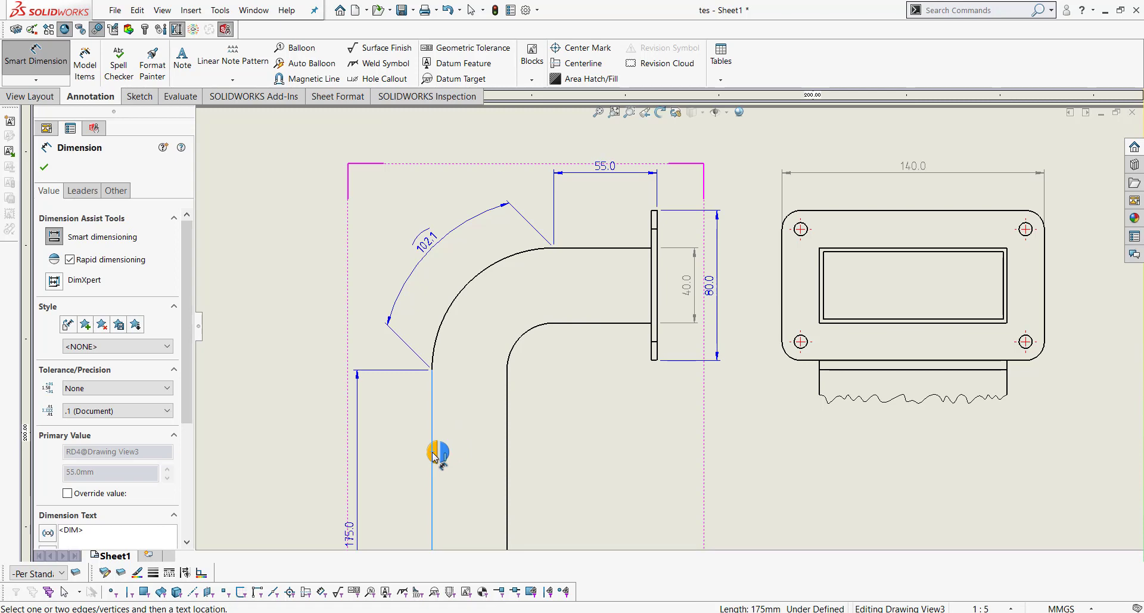
click(434, 454)
scroll(498, 391, up, 1)
scroll(524, 432, up, 2)
scroll(791, 372, down, 1)
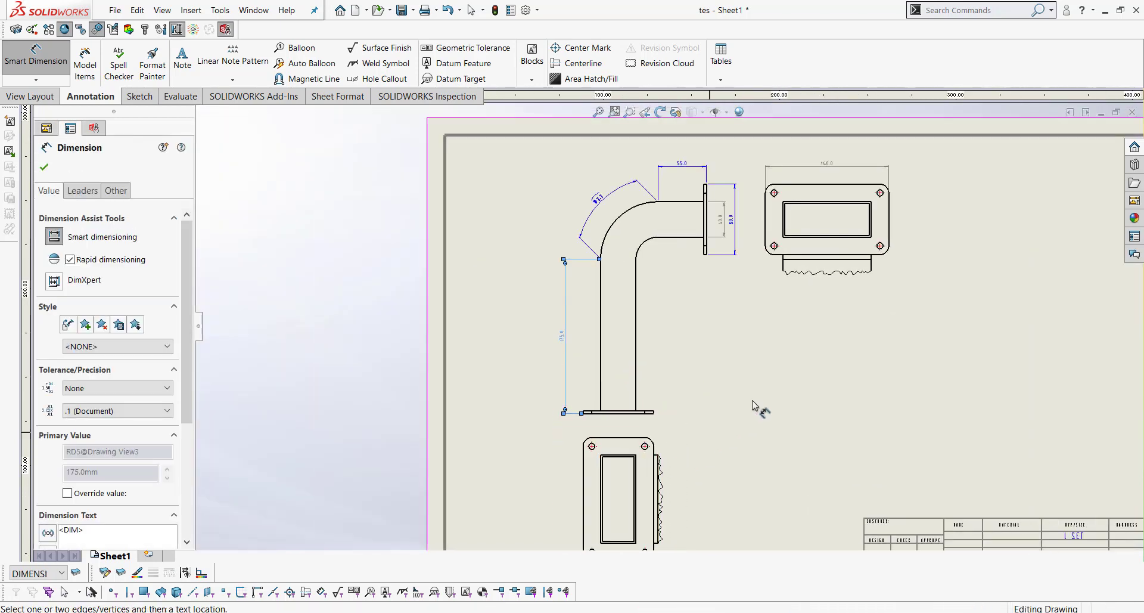
key(Escape)
Step: Add a radius dimension to the elbow's outer bend, with its text outside the arc-length dimension
scroll(756, 390, down, 2)
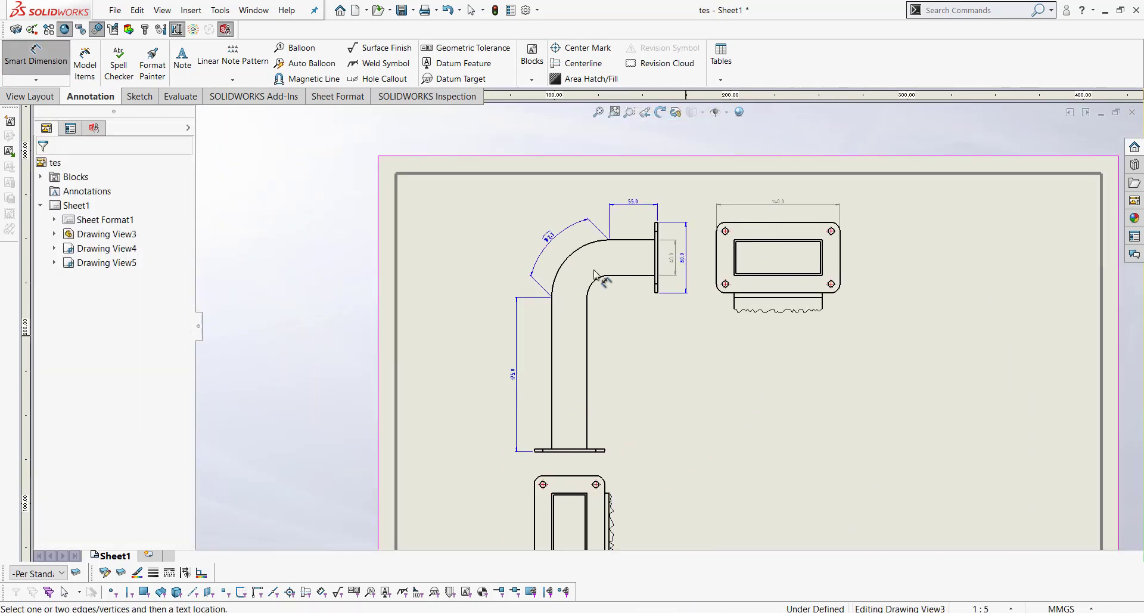
click(563, 279)
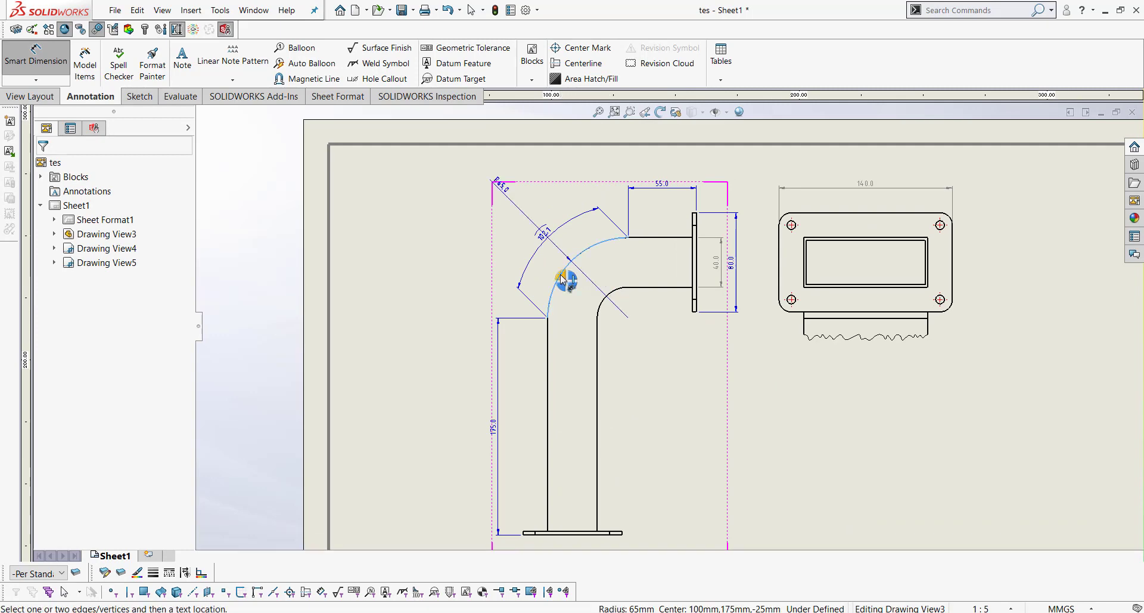
click(563, 279)
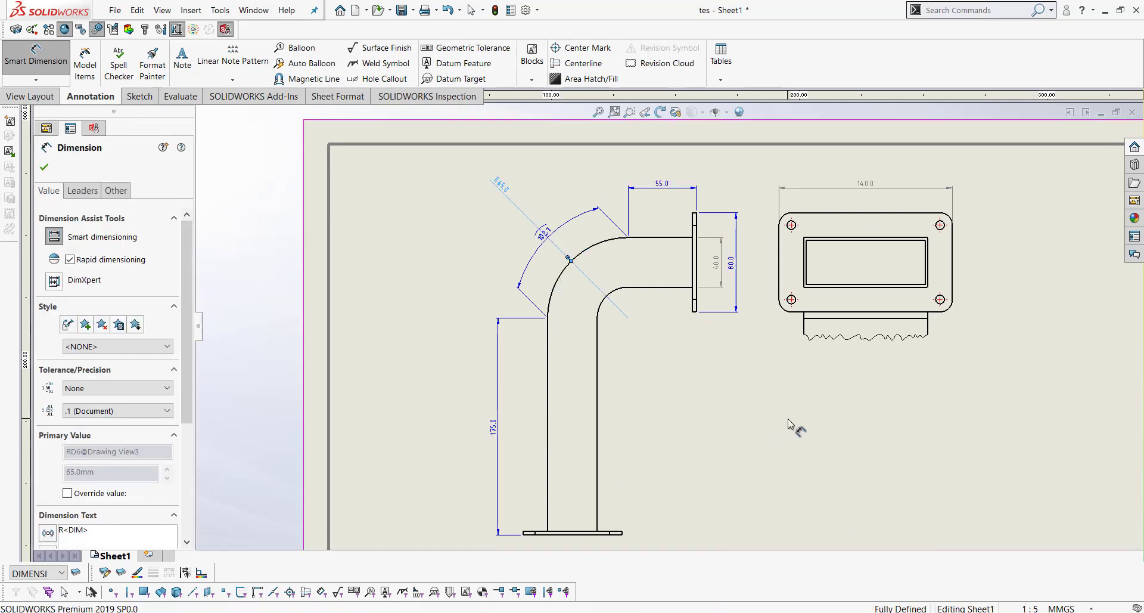
key(Escape)
scroll(530, 255, down, 3)
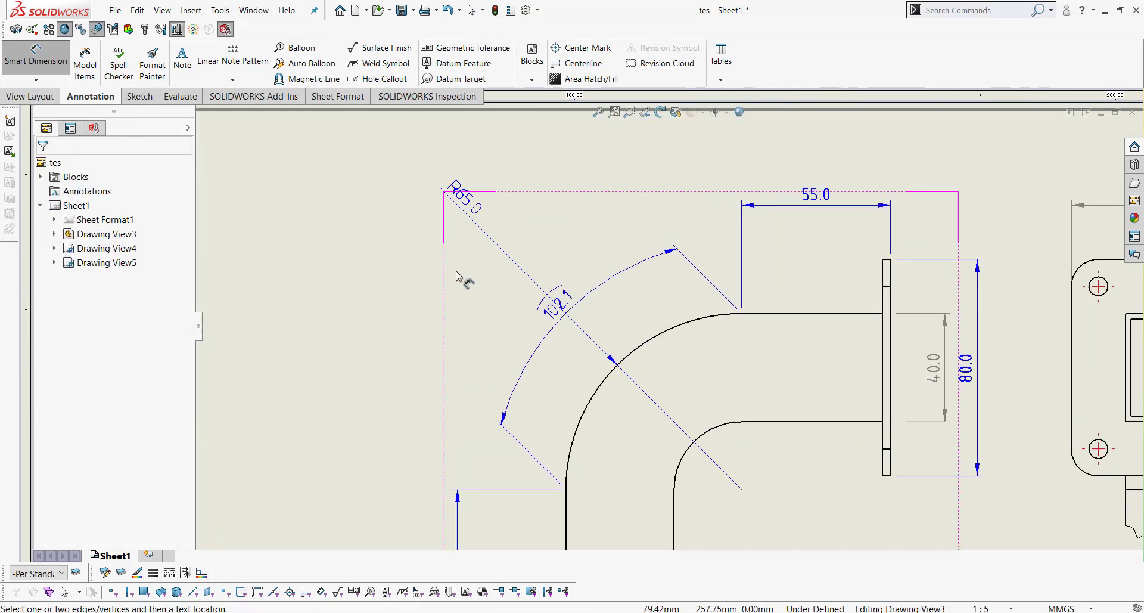
Step: Dimension the thickness of the flange at the end of the elbow's horizontal section, placing it above the flange
scroll(458, 276, up, 4)
scroll(745, 395, down, 3)
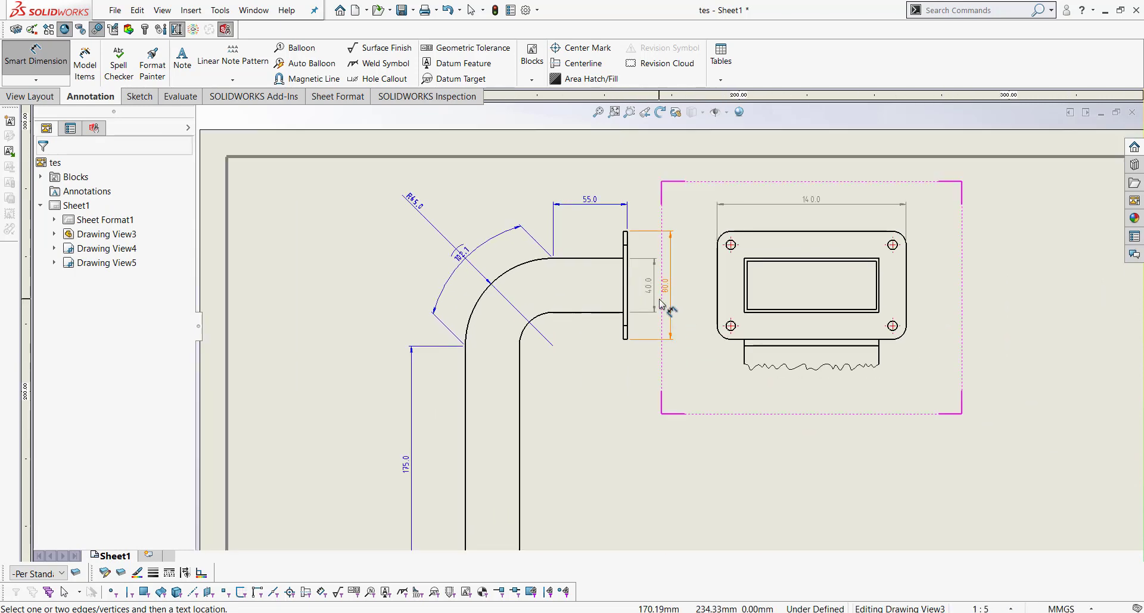
scroll(660, 304, down, 1)
click(618, 218)
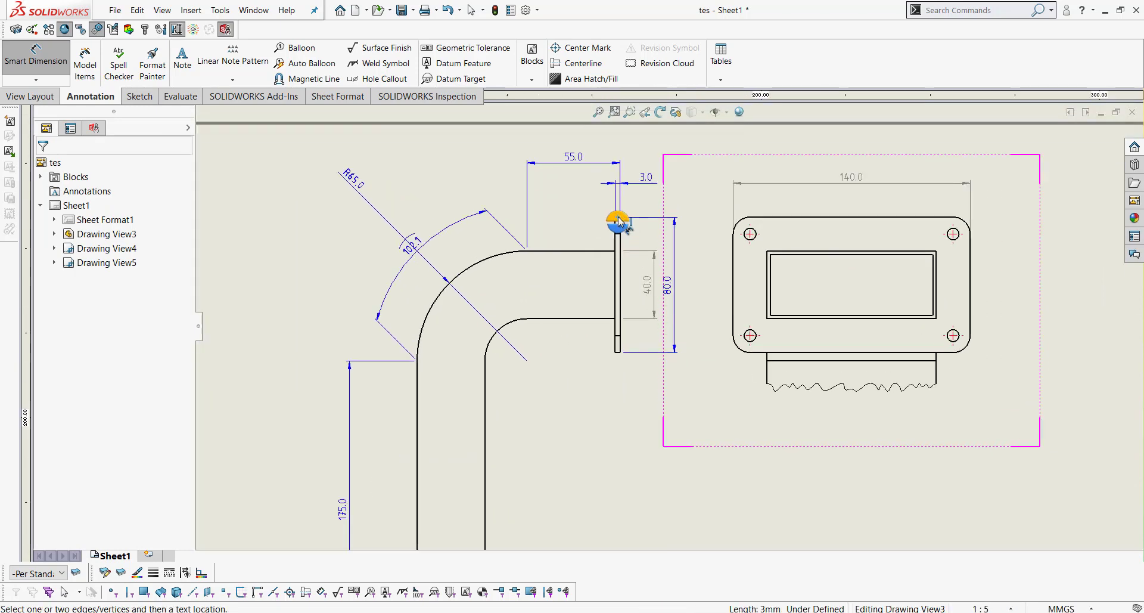
click(619, 219)
click(672, 462)
Step: Dimension the thickness of the lower flange in the elbow view and finish dimensioning
scroll(623, 344, up, 2)
scroll(617, 370, up, 3)
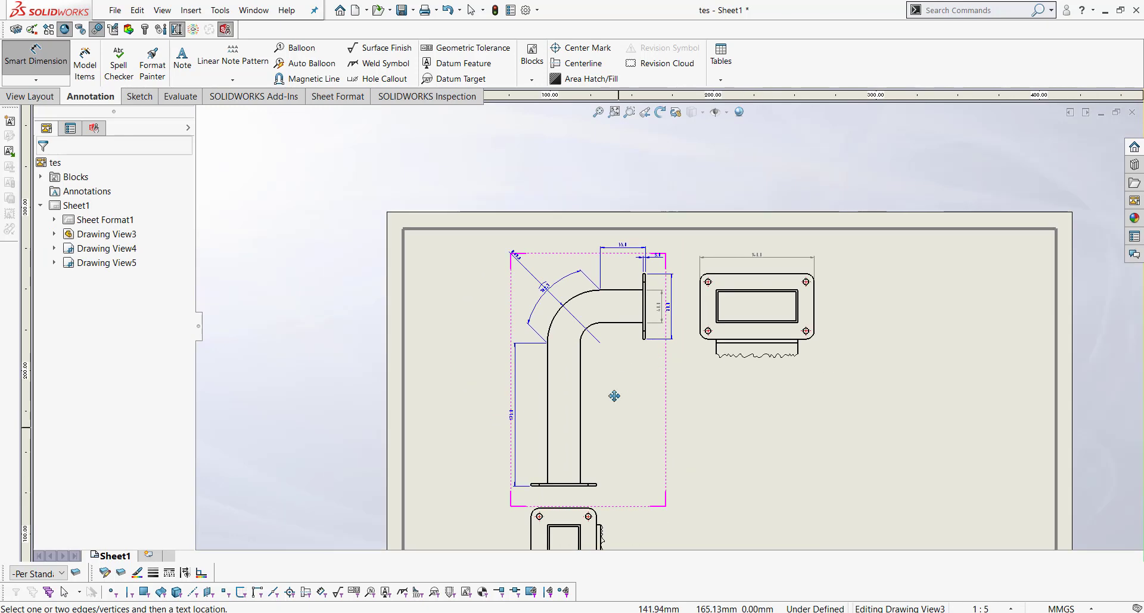
scroll(596, 381, down, 4)
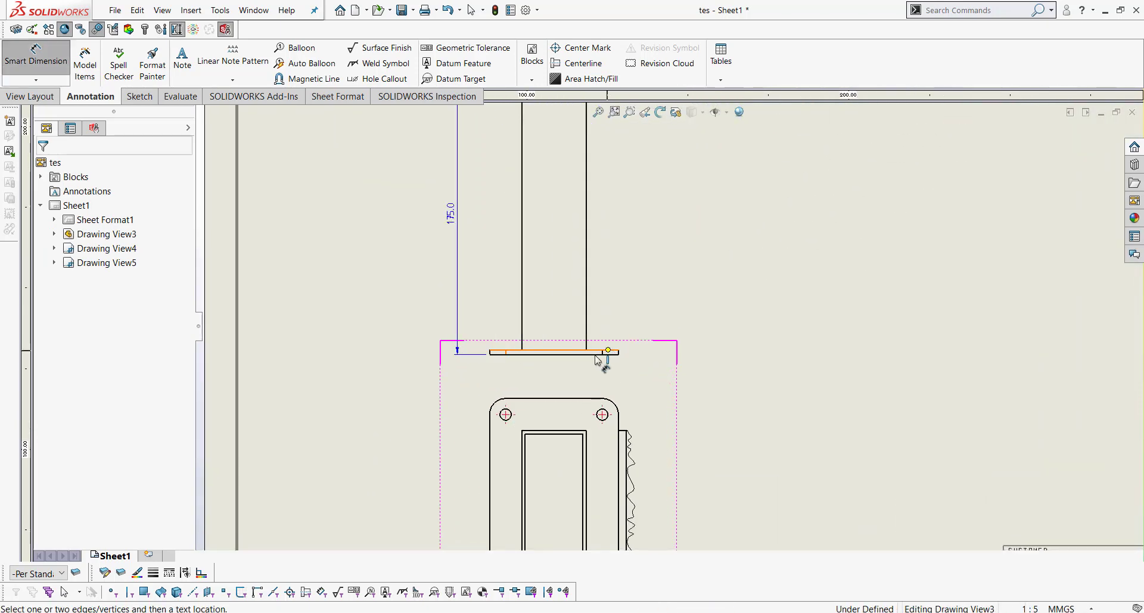
click(490, 350)
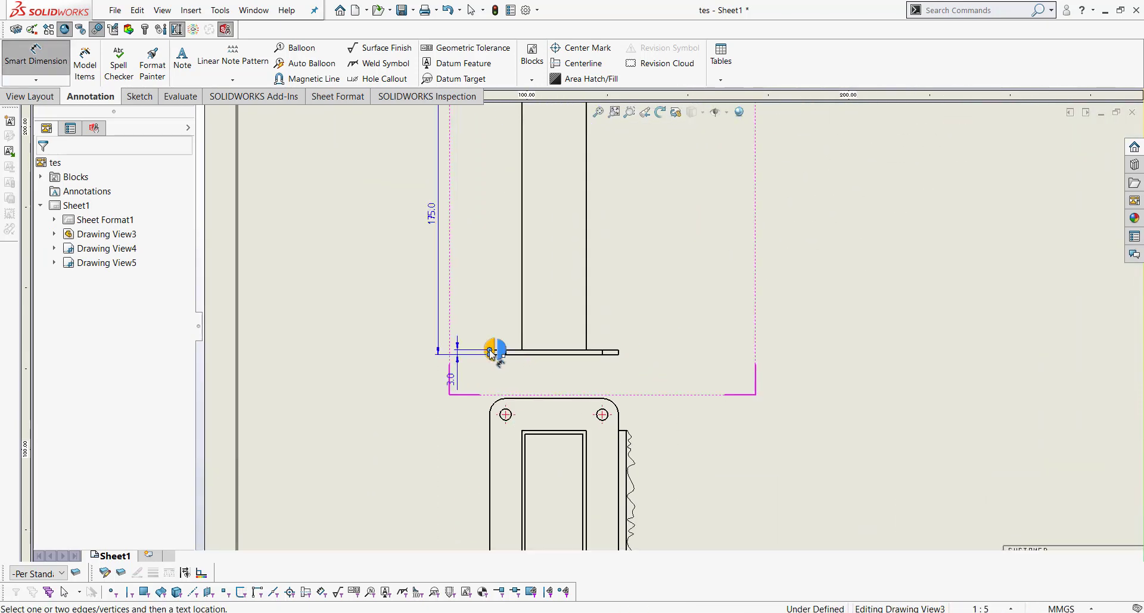
click(491, 350)
click(43, 167)
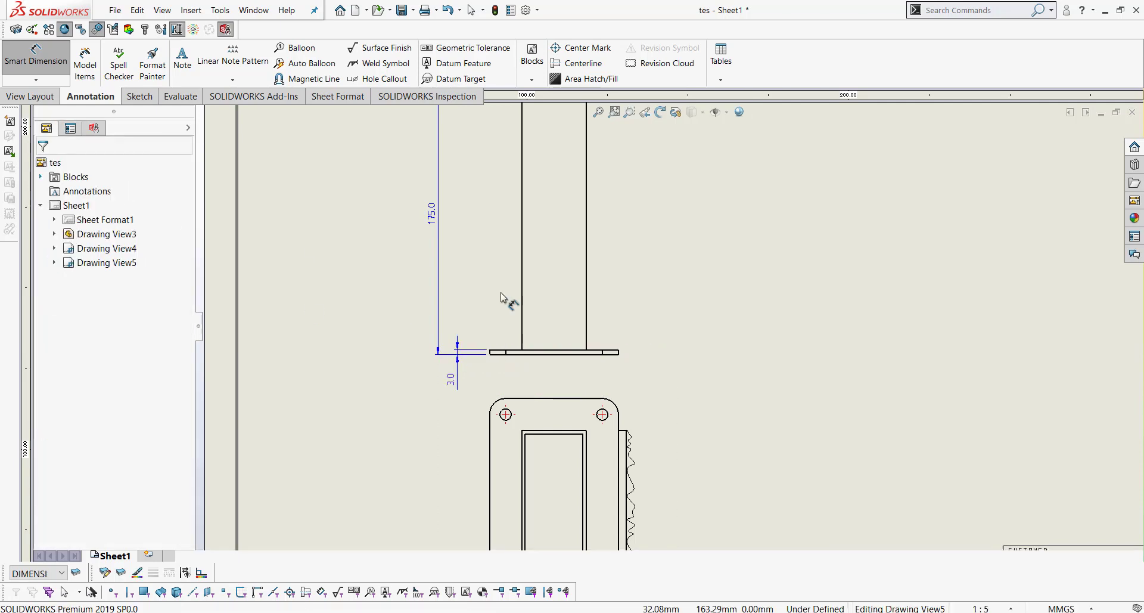
Step: Delete the grey overall width dimension above the cropped flange view beside the elbow
scroll(505, 296, up, 2)
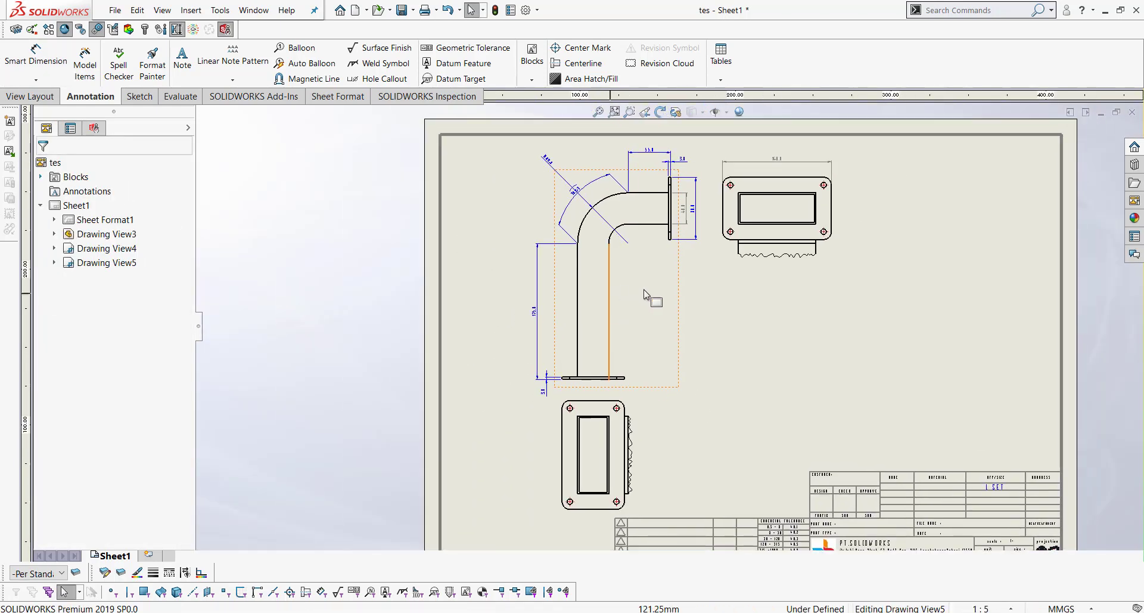
scroll(763, 182, up, 2)
click(763, 186)
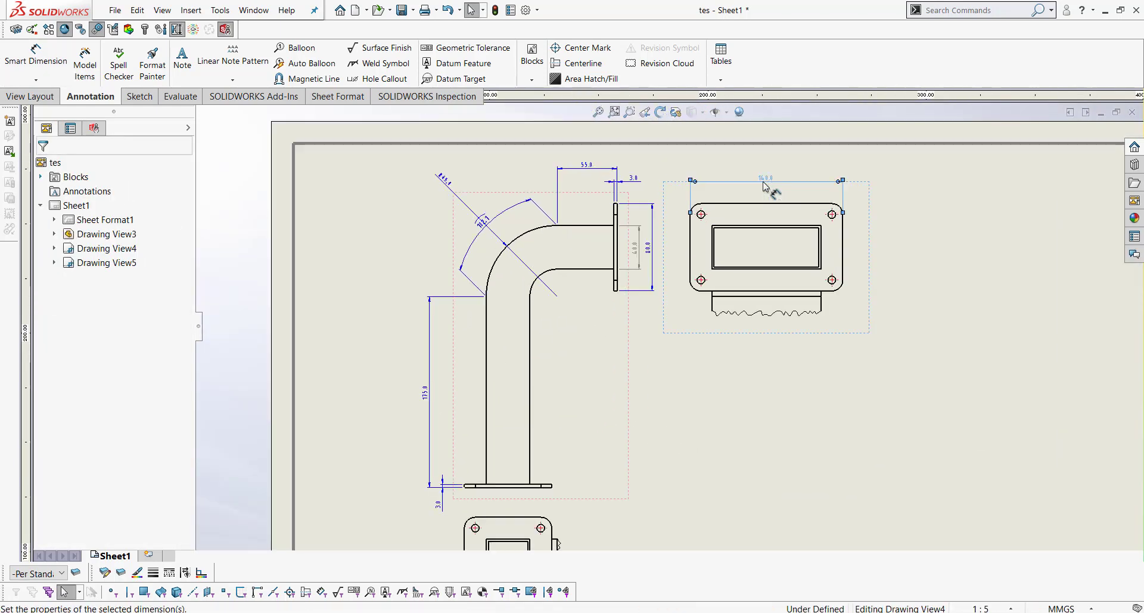
key(Delete)
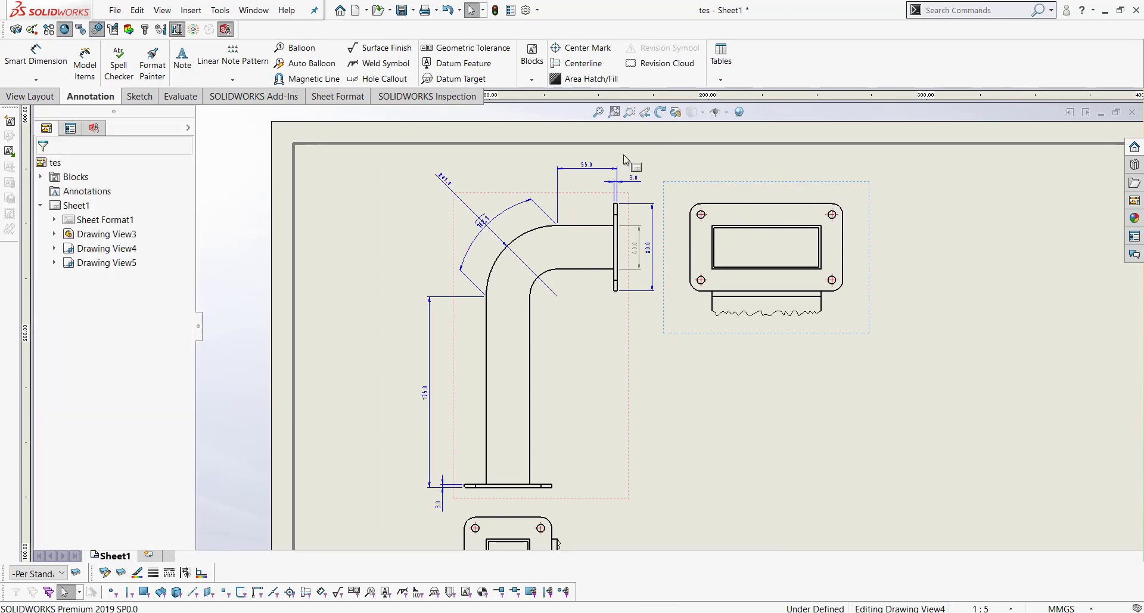
Step: Add a diameter dimension to the upper-left hole in the cropped flange view beside the elbow
click(30, 62)
scroll(799, 181, up, 3)
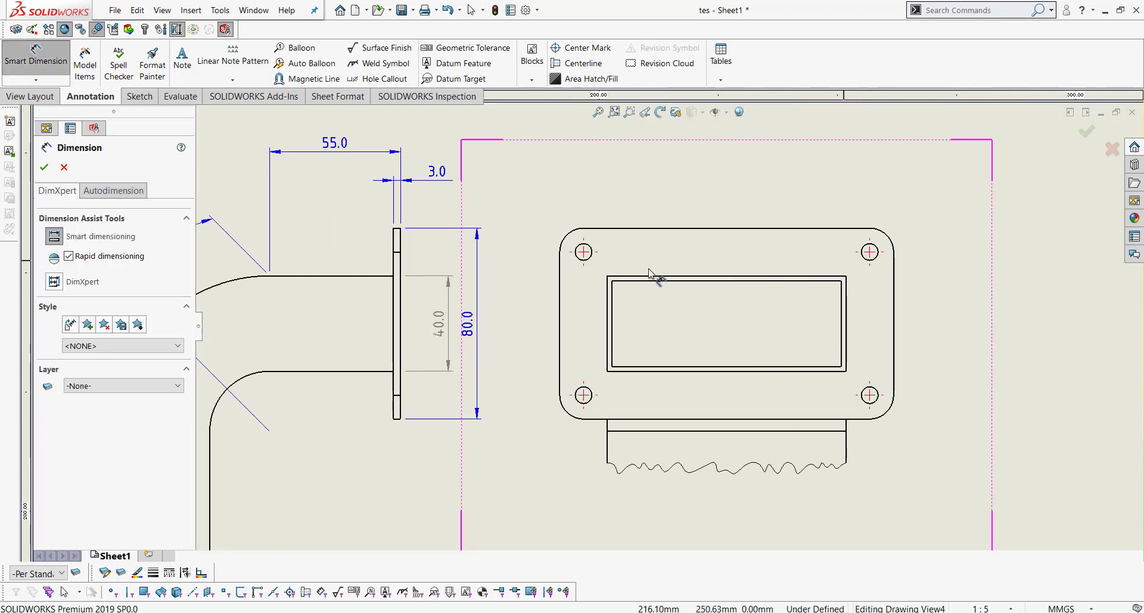
click(590, 262)
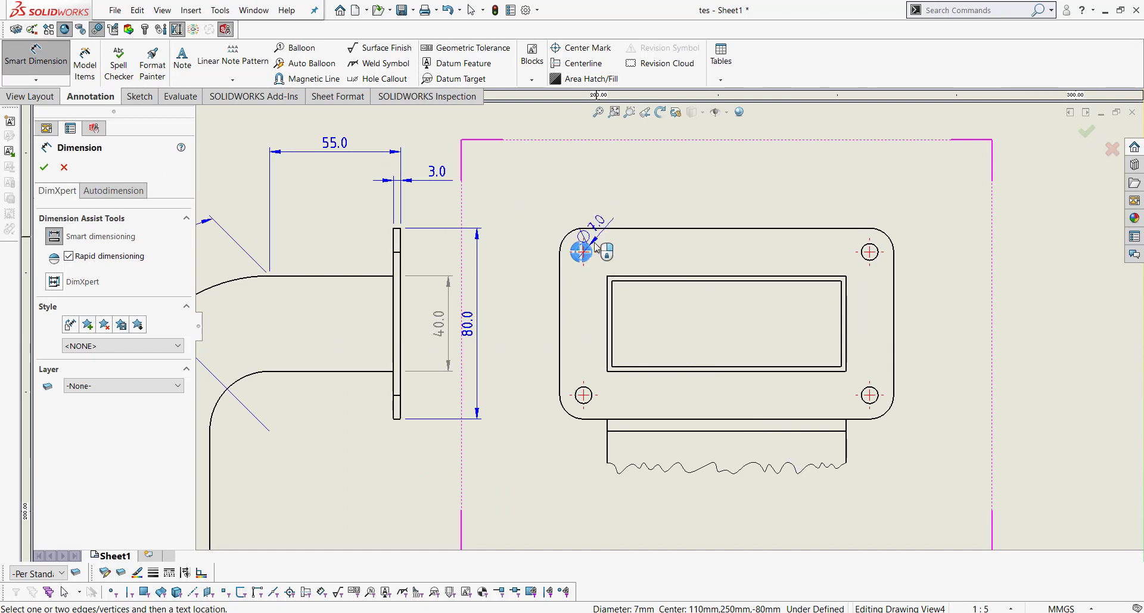
click(593, 253)
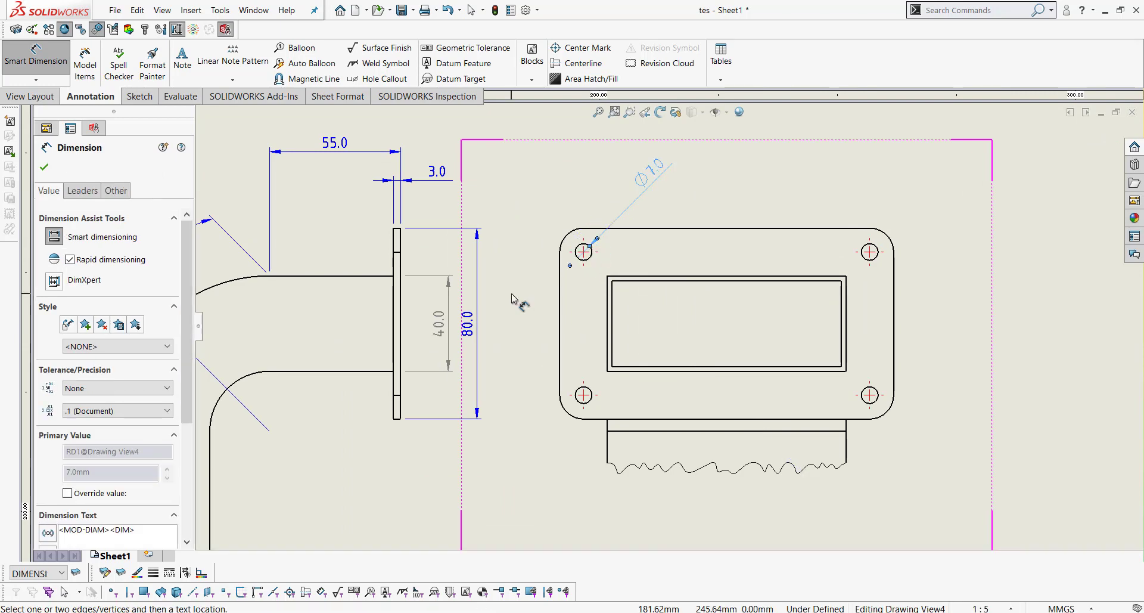
click(559, 276)
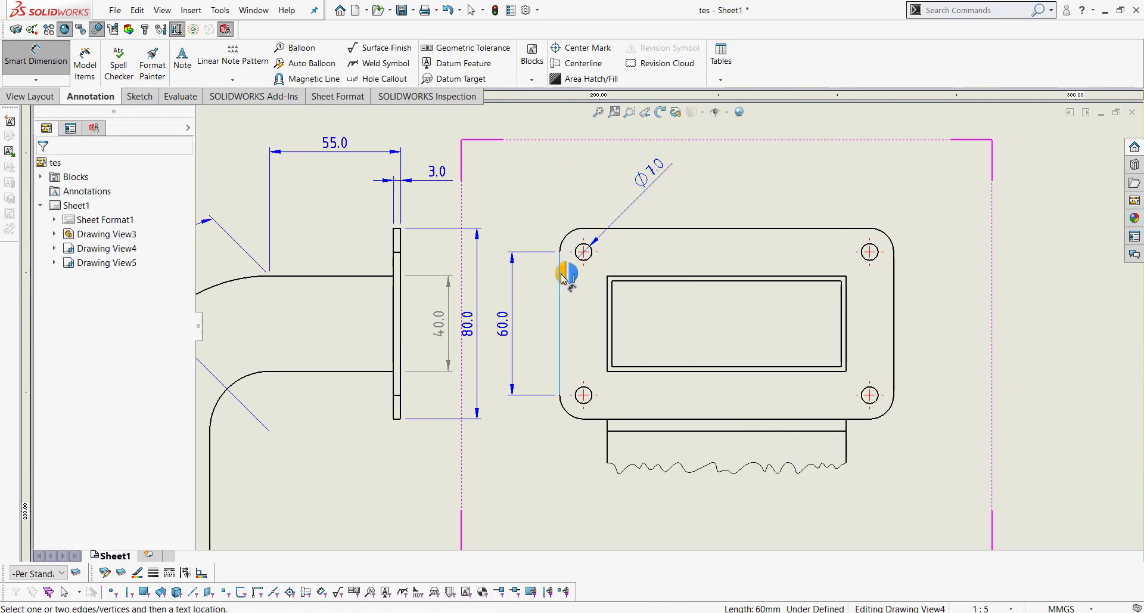
click(897, 291)
key(Escape)
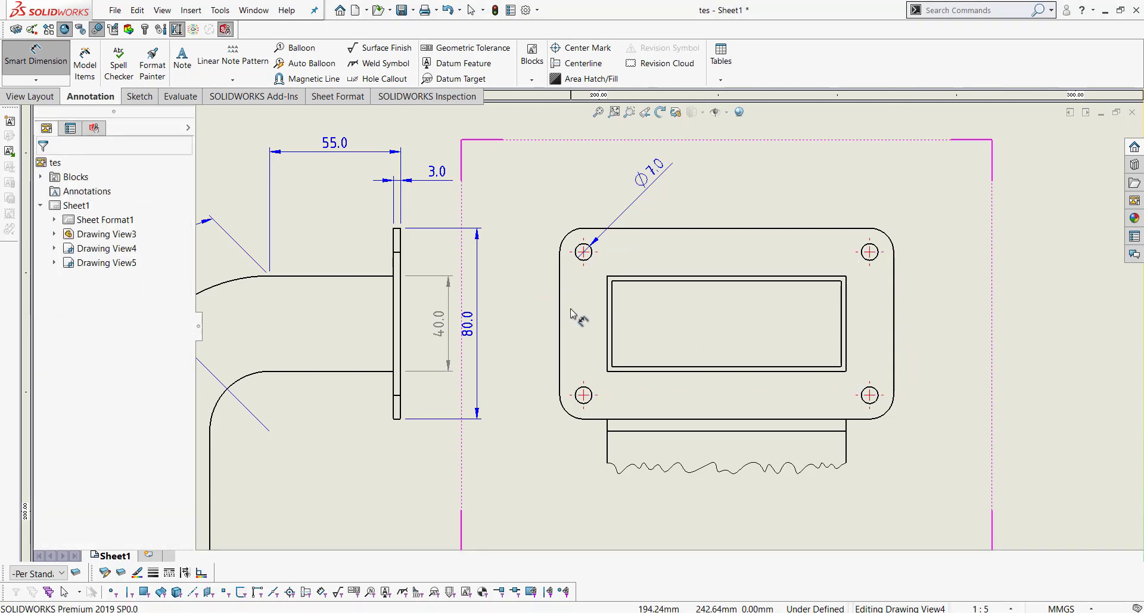
Step: Dimension the flange's overall width between its two vertical side edges, placing it above the cropped view
click(560, 327)
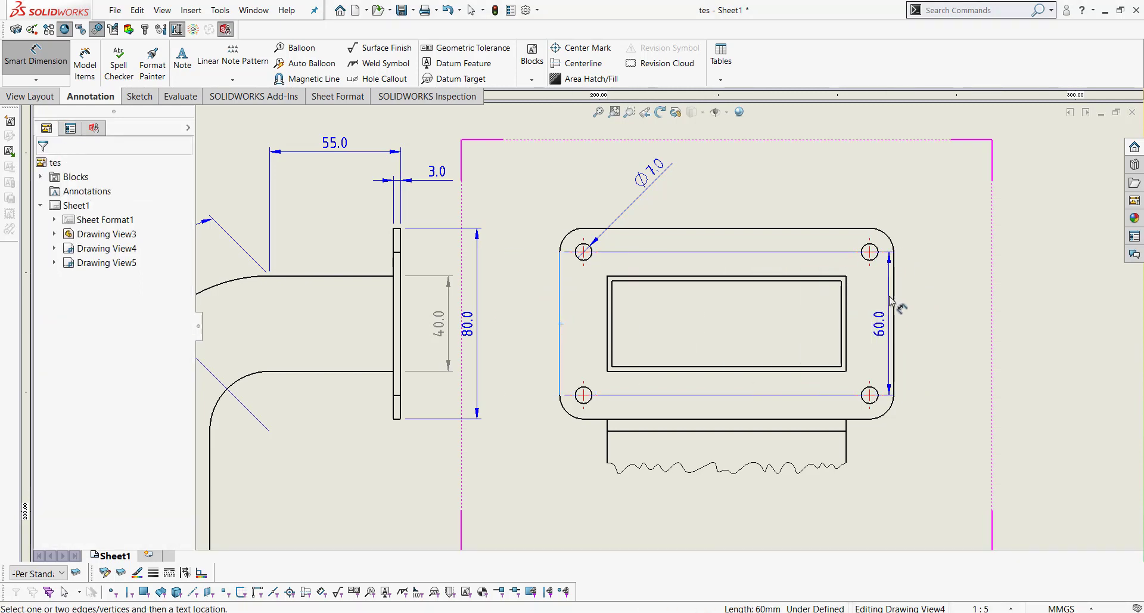
click(893, 299)
click(892, 293)
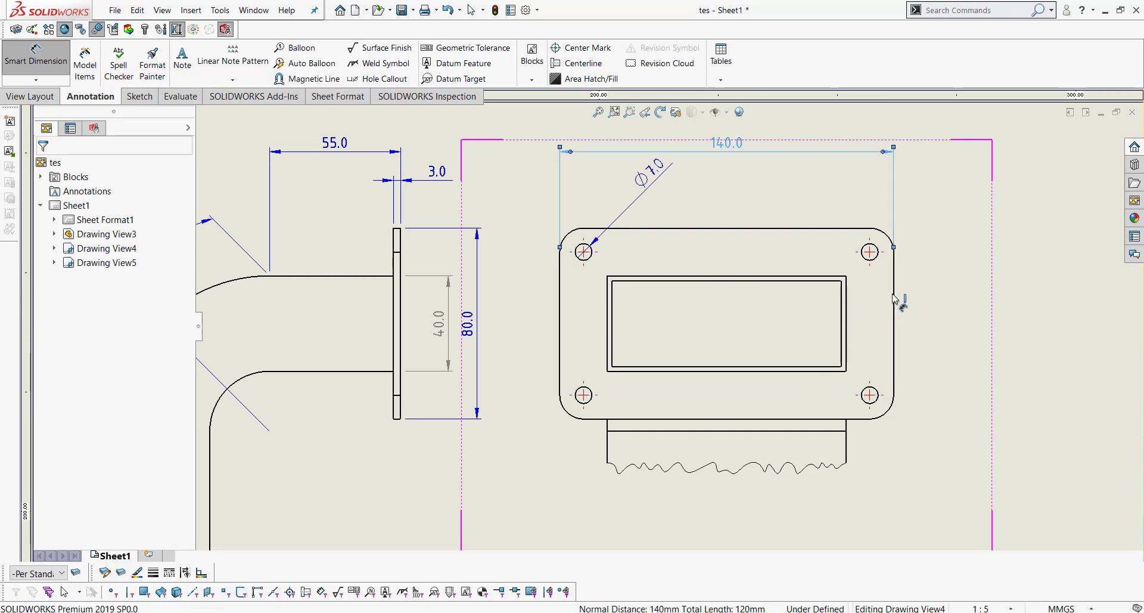
click(940, 292)
Step: Copy the format of the 80.0 flange height dimension onto the grey 40.0 duct height dimension with Format Painter
scroll(939, 292, up, 4)
scroll(734, 350, down, 1)
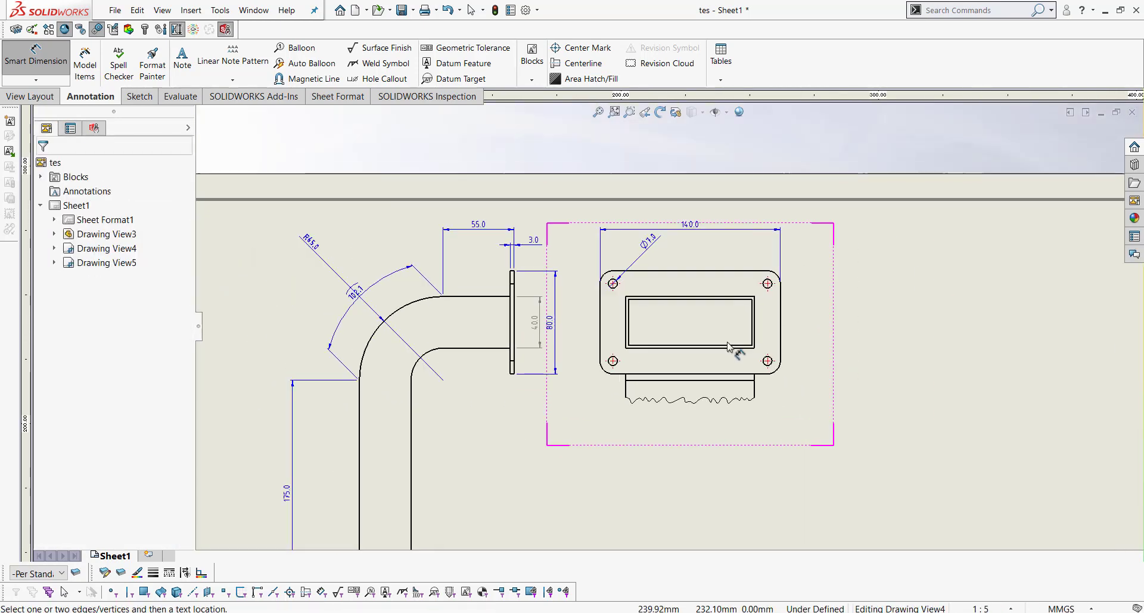
click(535, 333)
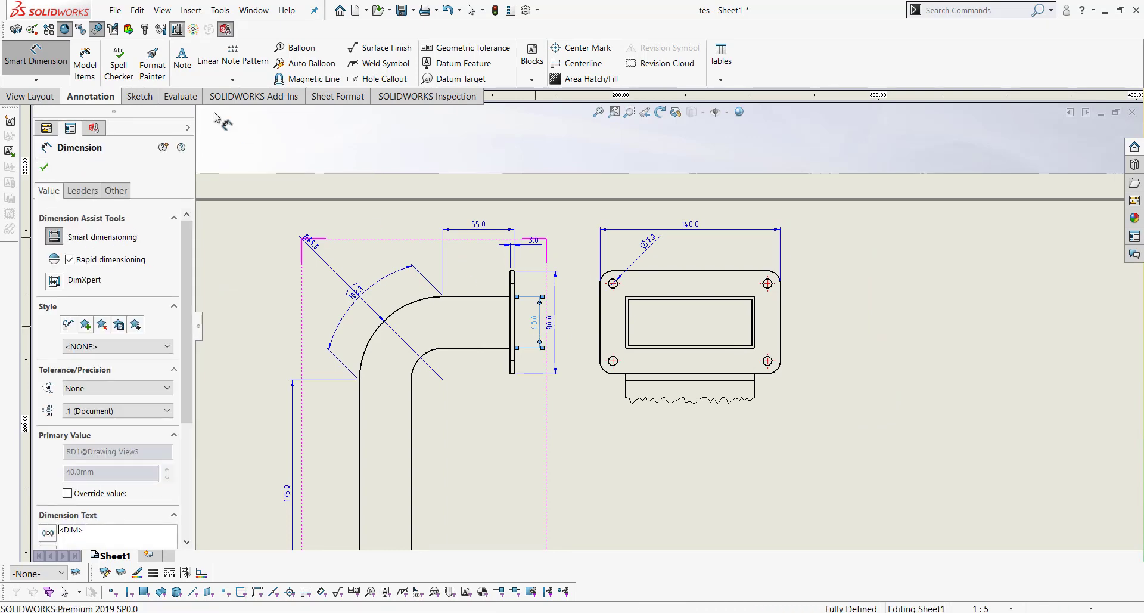
click(377, 167)
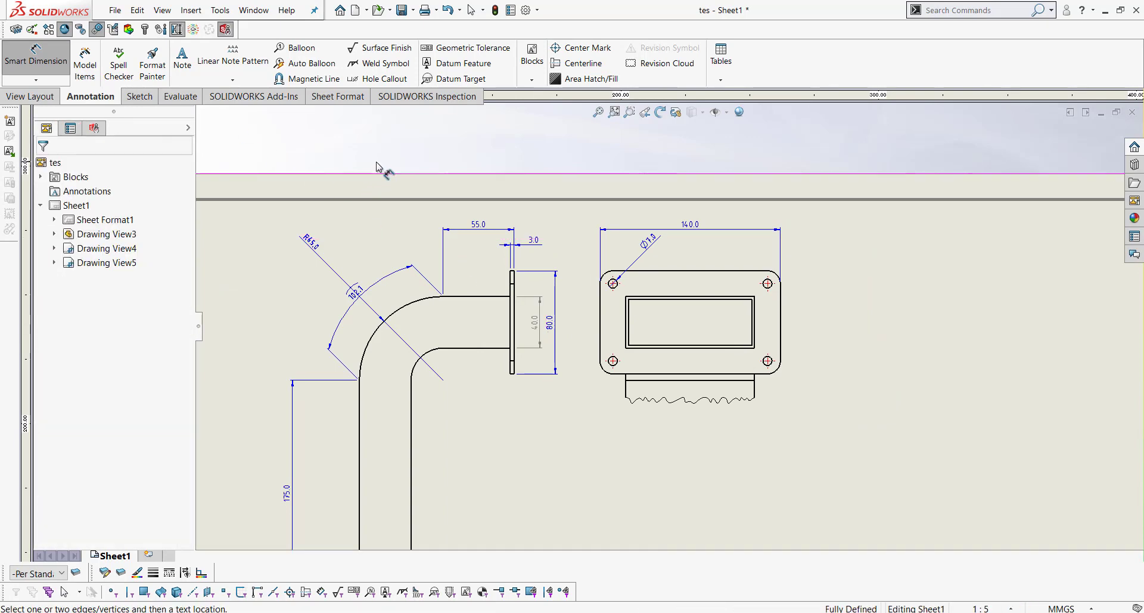
click(151, 66)
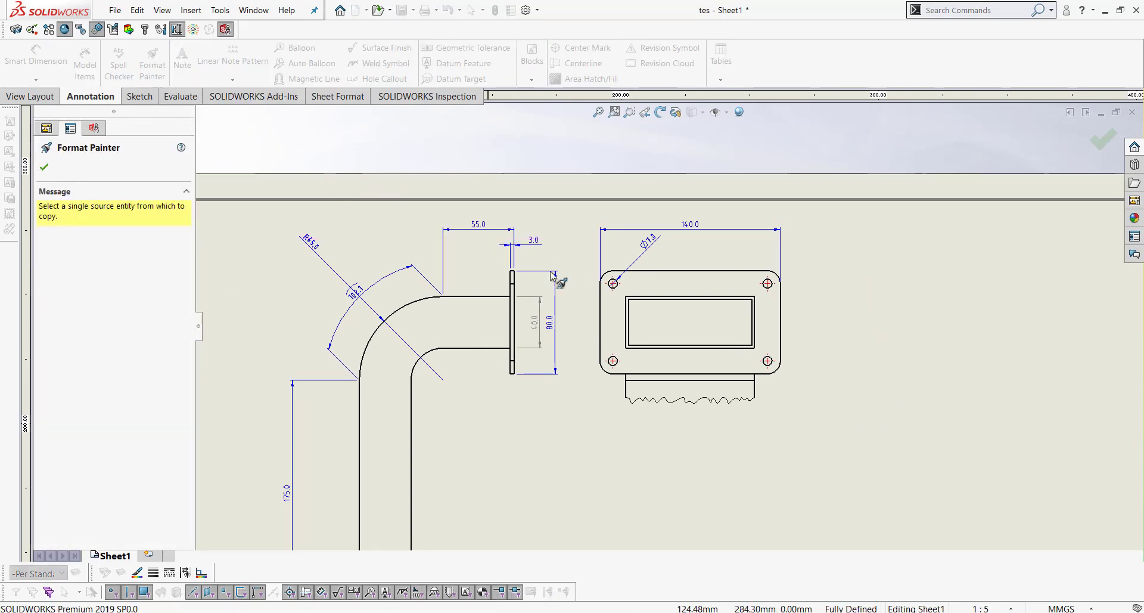
click(556, 316)
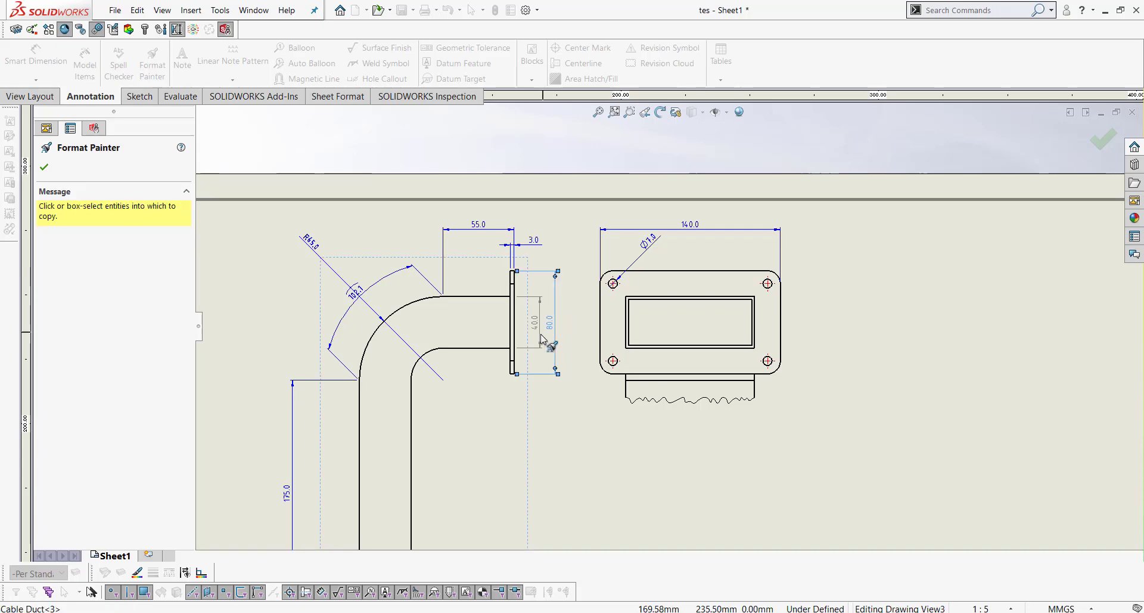
click(44, 167)
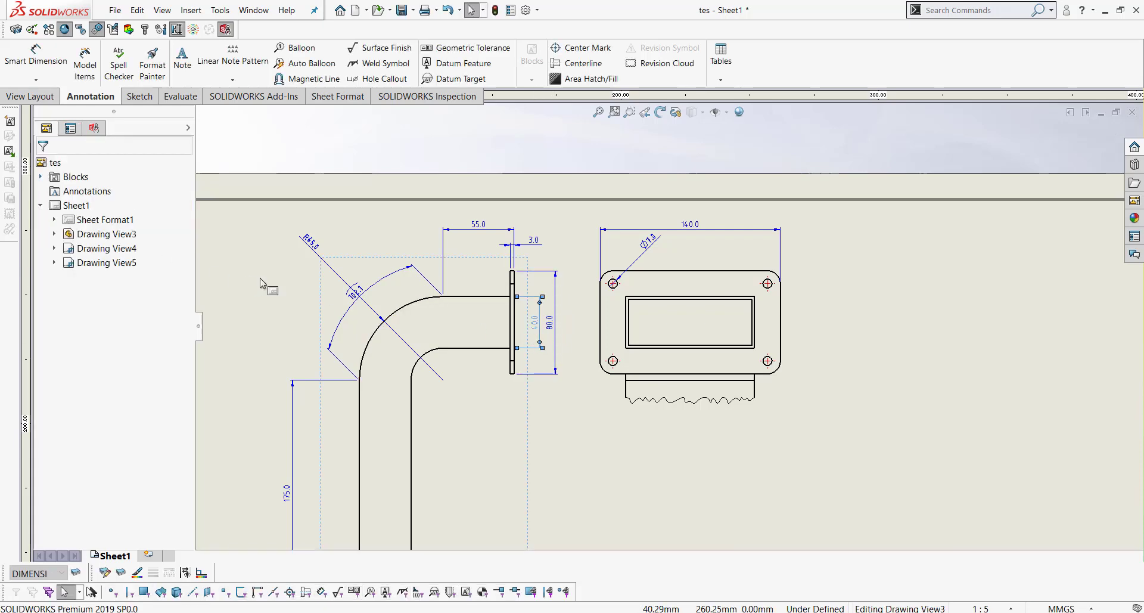
key(f)
scroll(924, 457, up, 5)
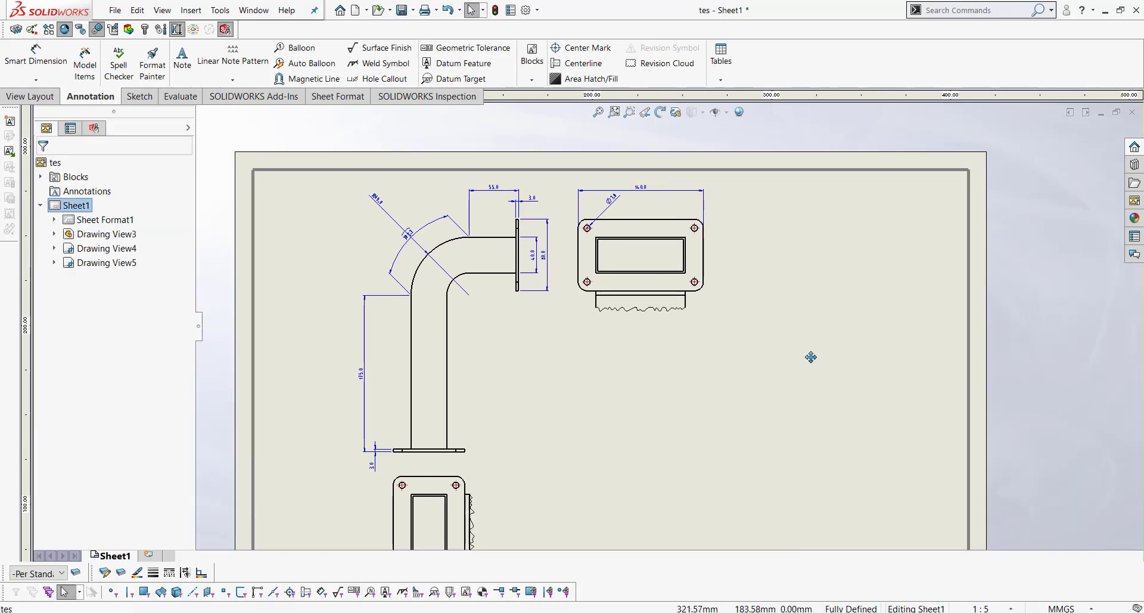
scroll(653, 374, down, 1)
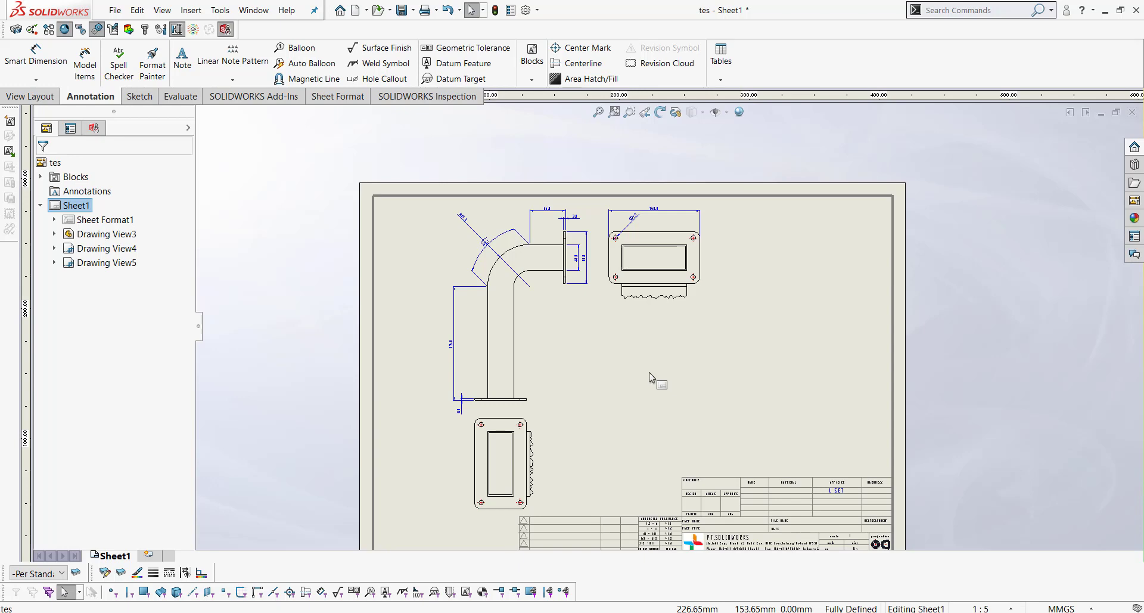
middle_drag(649, 372, 636, 341)
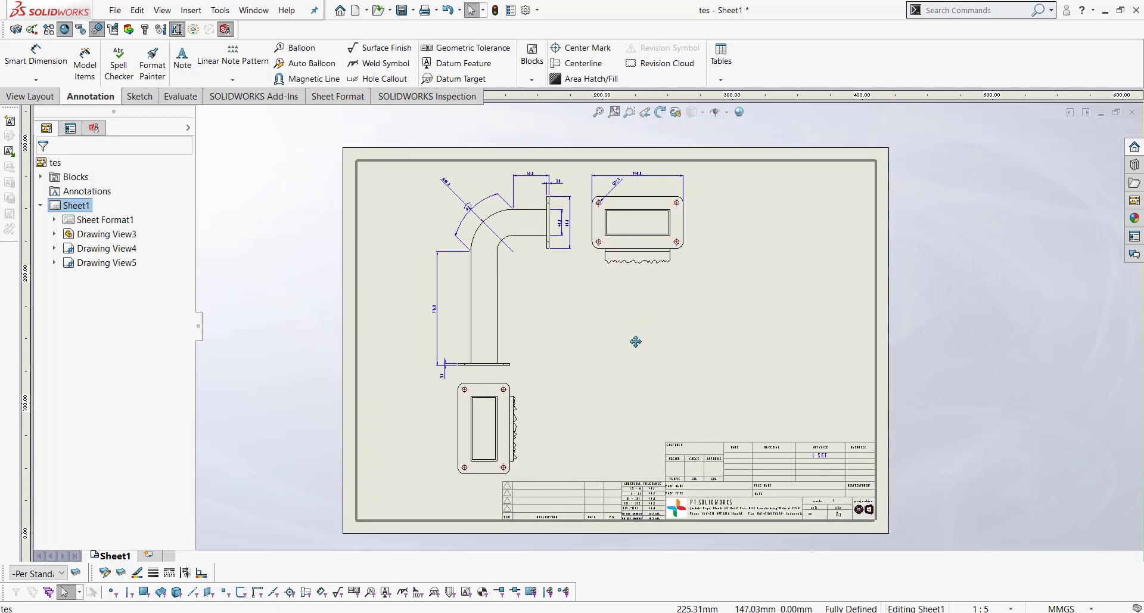